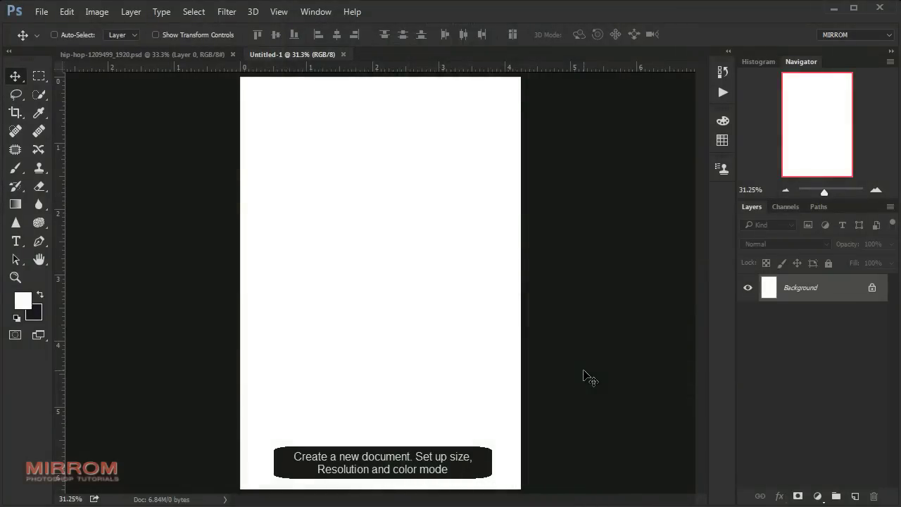
Check the poster's image size width, height and resolution, leaving them unchanged.
click(99, 12)
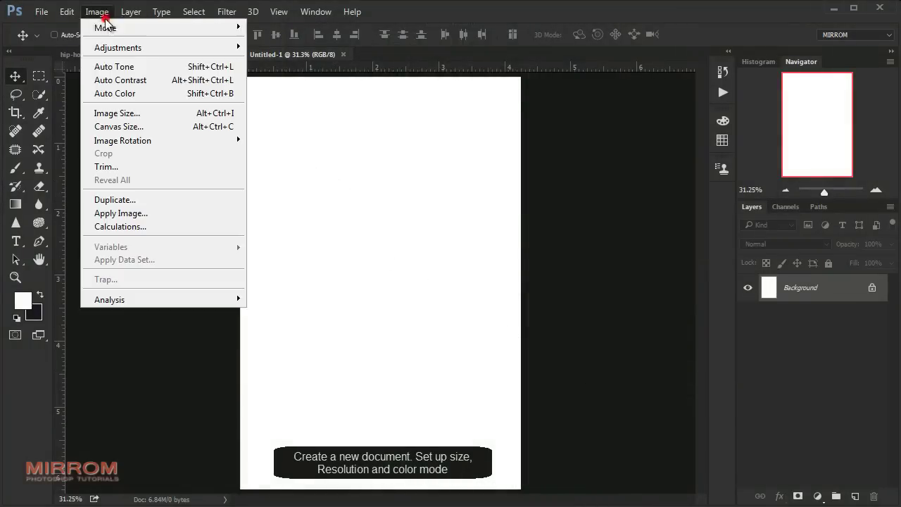
click(161, 113)
double_click(567, 185)
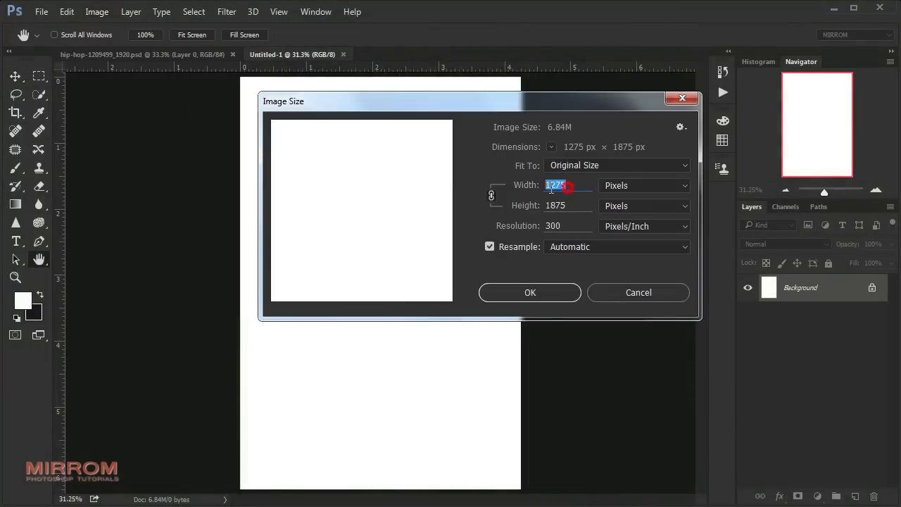
double_click(571, 205)
double_click(571, 225)
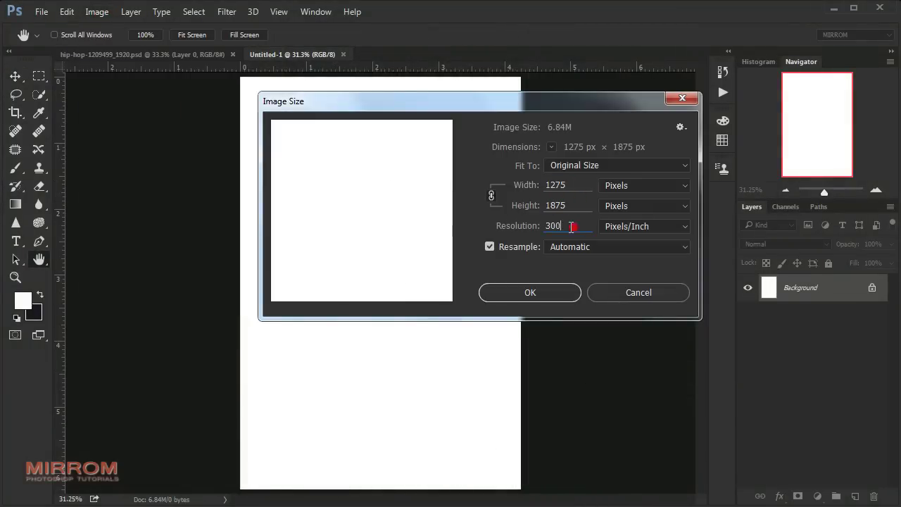
click(574, 293)
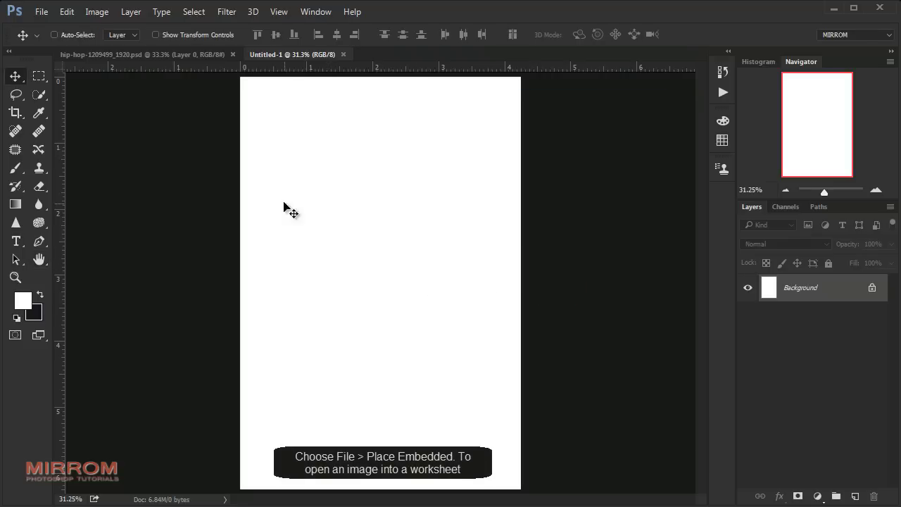
Place texture-318907_1920 embedded, rotated -90° and scaled to cover the whole page.
click(41, 12)
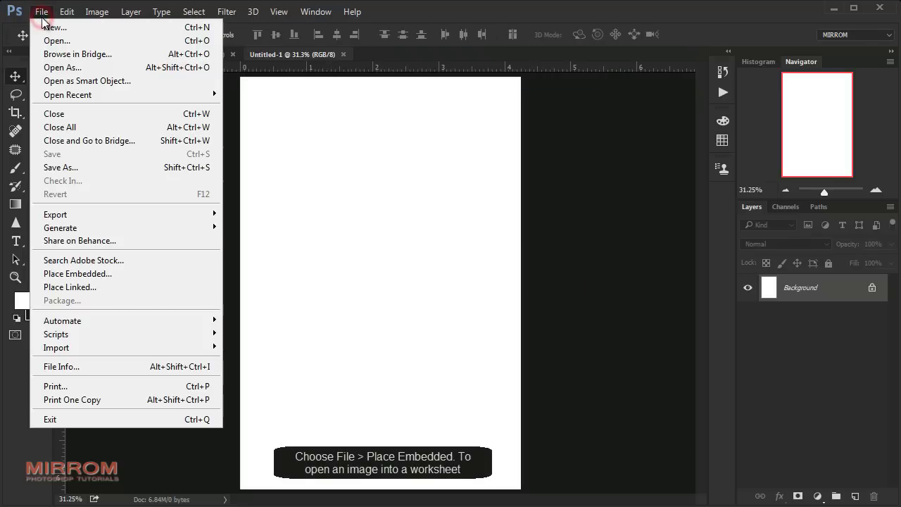
click(79, 273)
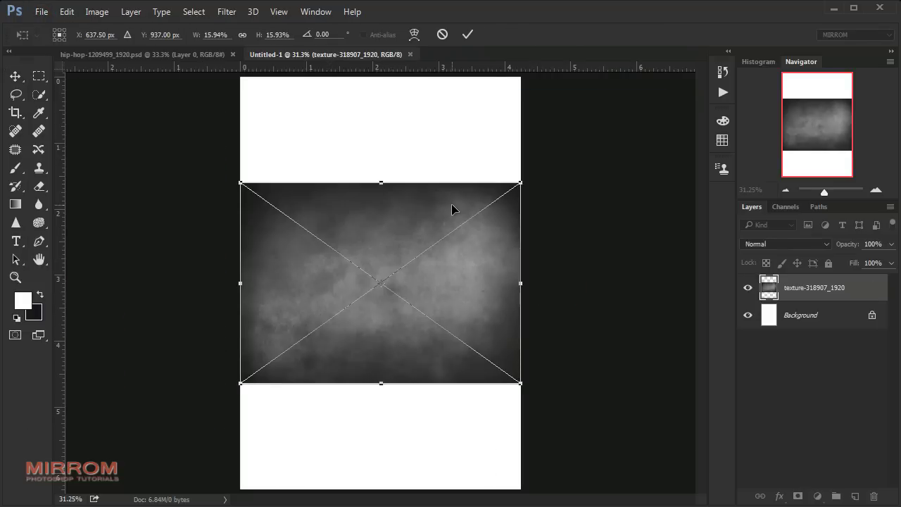
drag(541, 205, 345, 104)
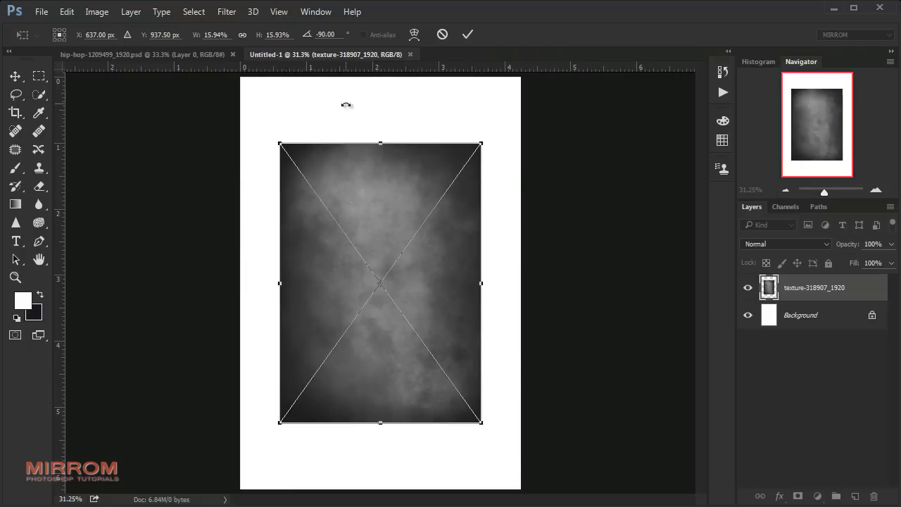
click(785, 192)
drag(461, 170, 504, 109)
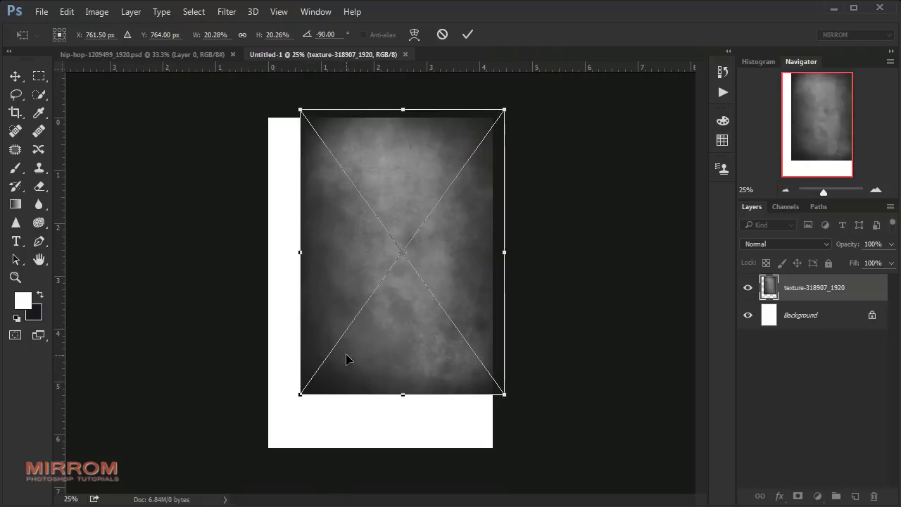
drag(301, 394, 265, 448)
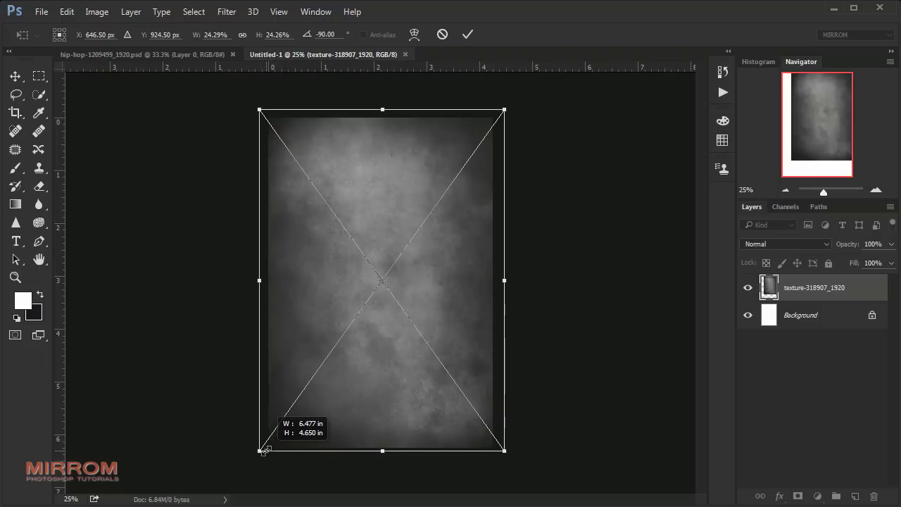
key(Return)
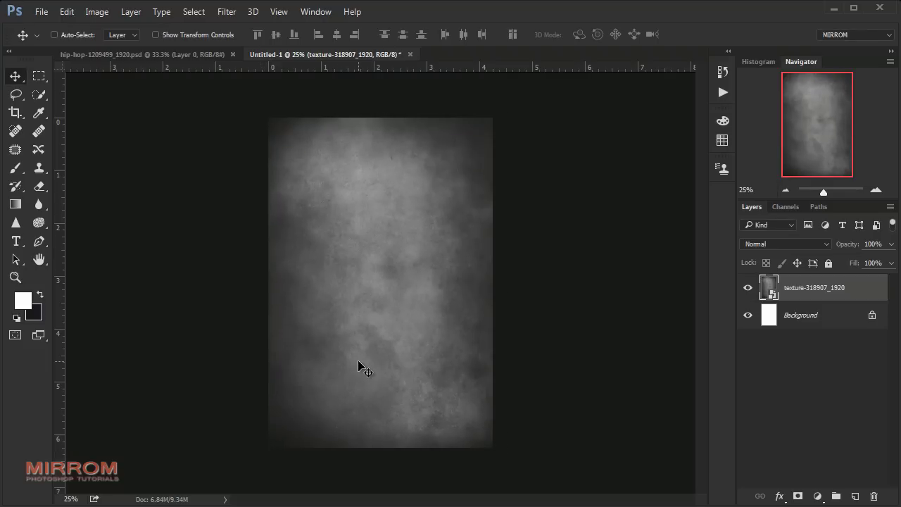
Add a texture-clipped Curves layer raising midtones, shadows and highlights, then nudge the texture down.
click(817, 494)
click(849, 267)
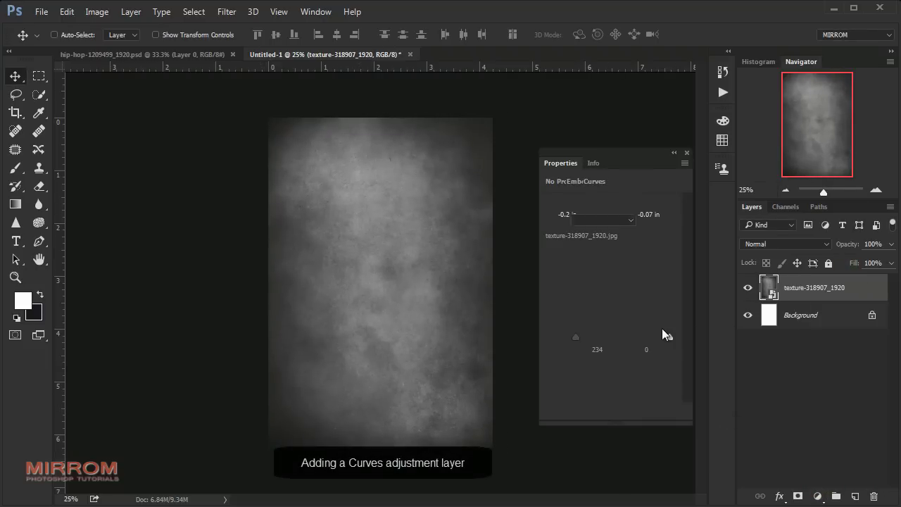
click(583, 410)
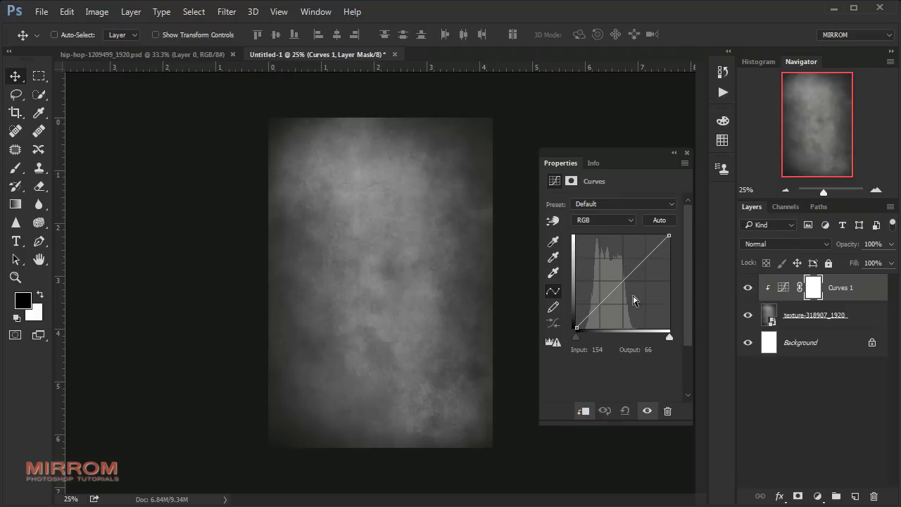
drag(668, 235, 659, 236)
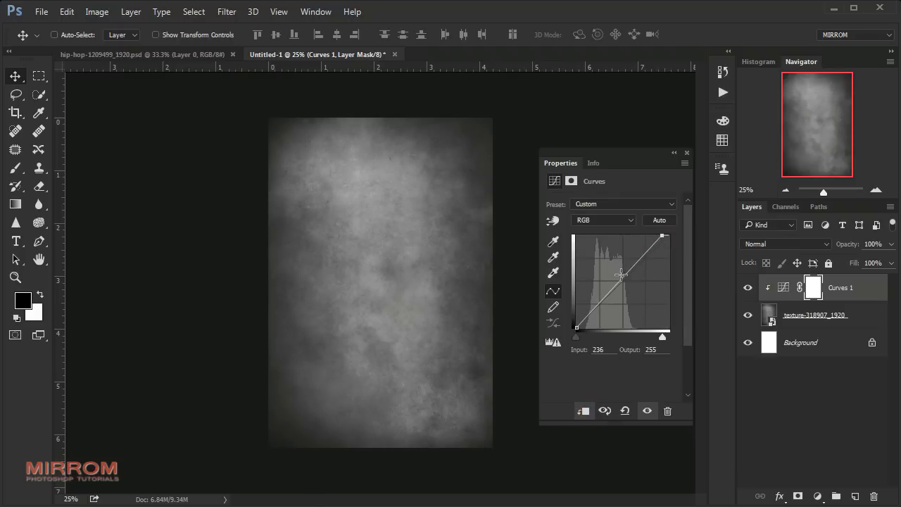
drag(618, 279, 616, 271)
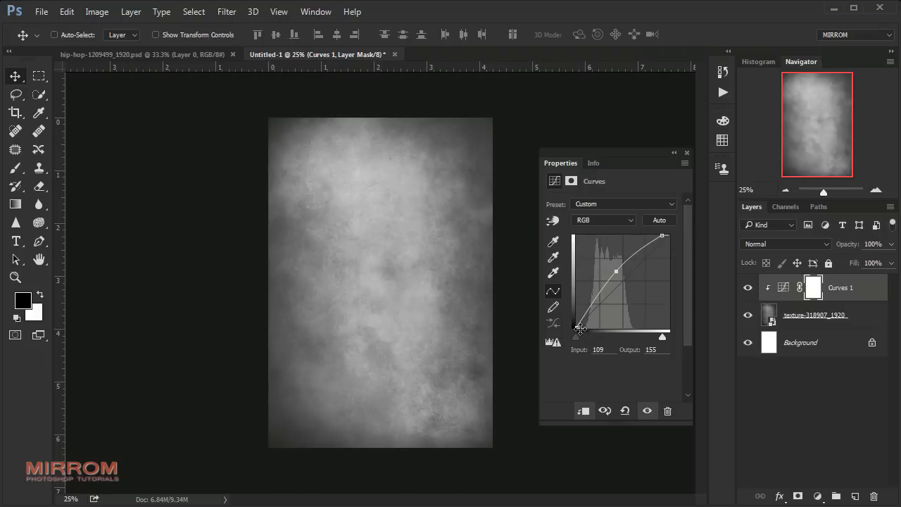
drag(578, 328, 568, 314)
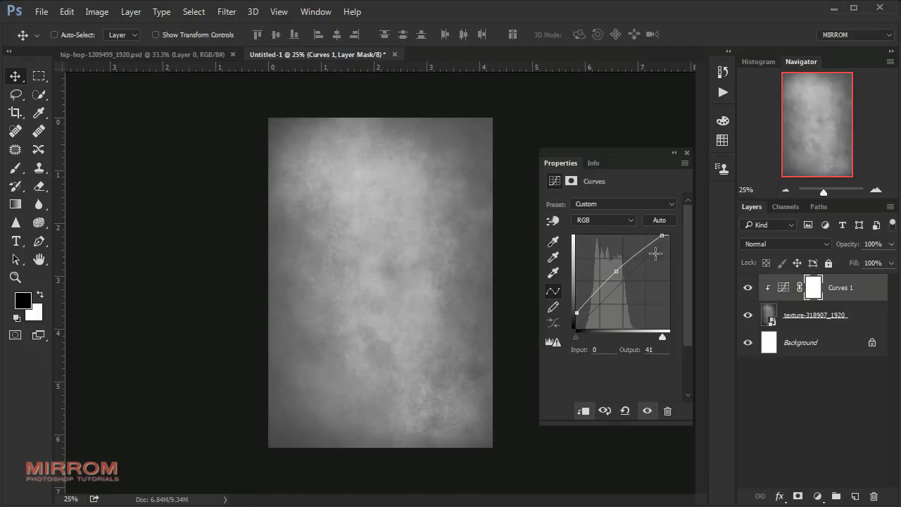
drag(663, 236, 661, 235)
click(687, 153)
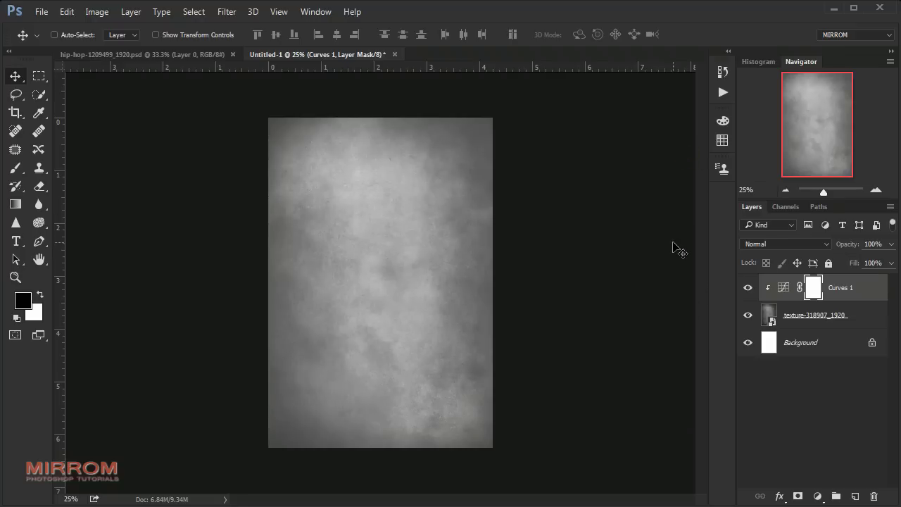
click(802, 317)
drag(432, 258, 430, 256)
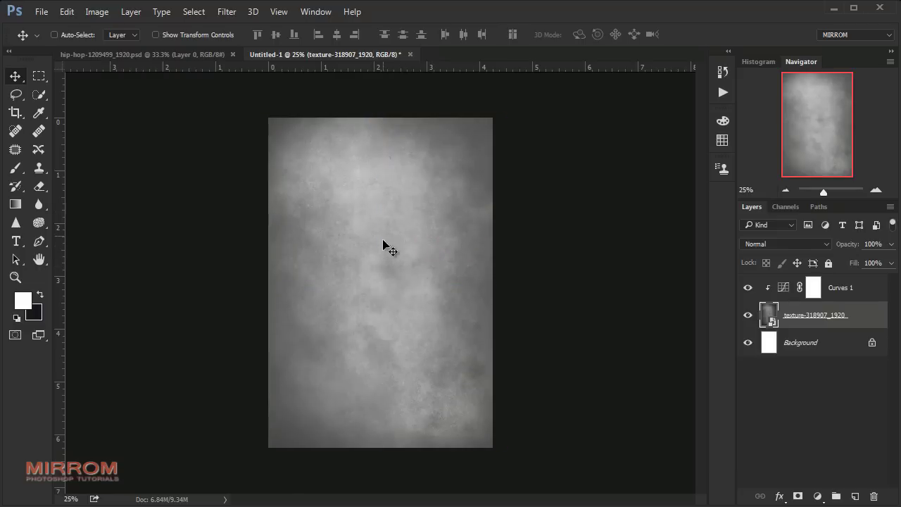
Flip the texture layer vertically and then horizontally via Edit > Transform.
click(67, 11)
mouse_move(176, 281)
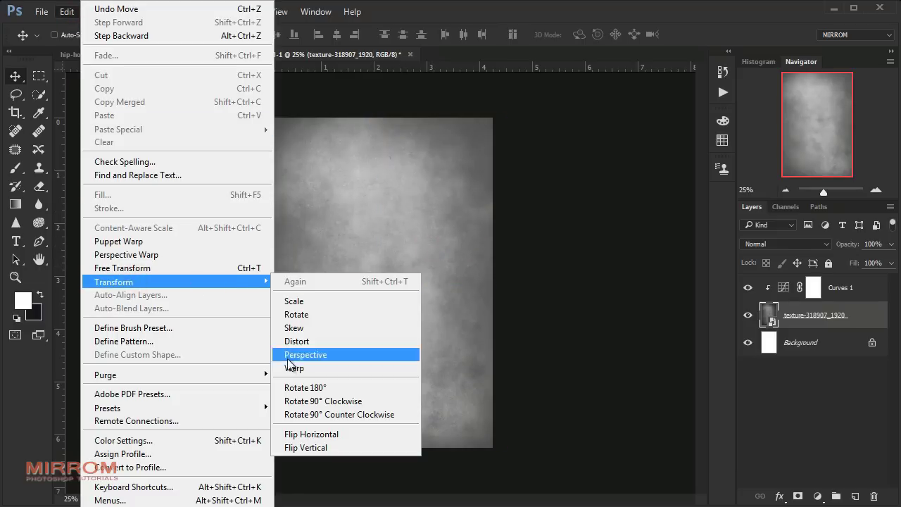
click(348, 447)
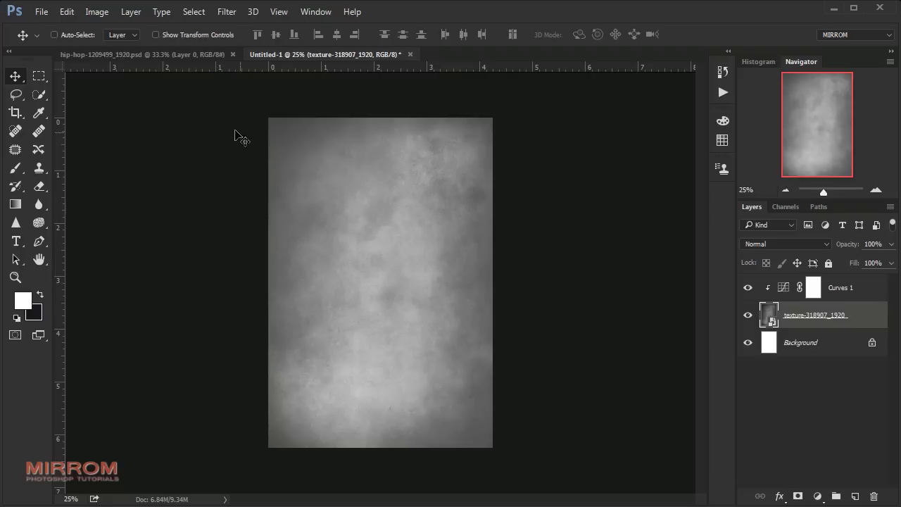
click(66, 12)
mouse_move(176, 281)
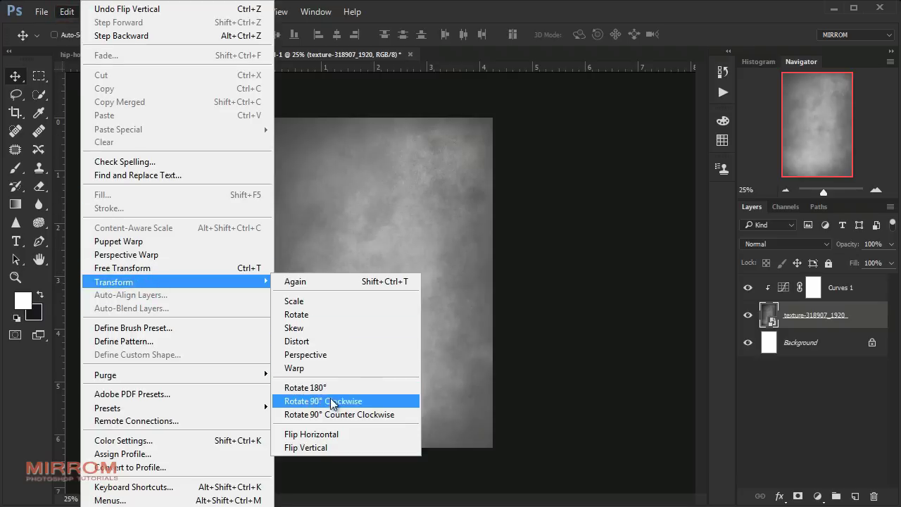
click(348, 434)
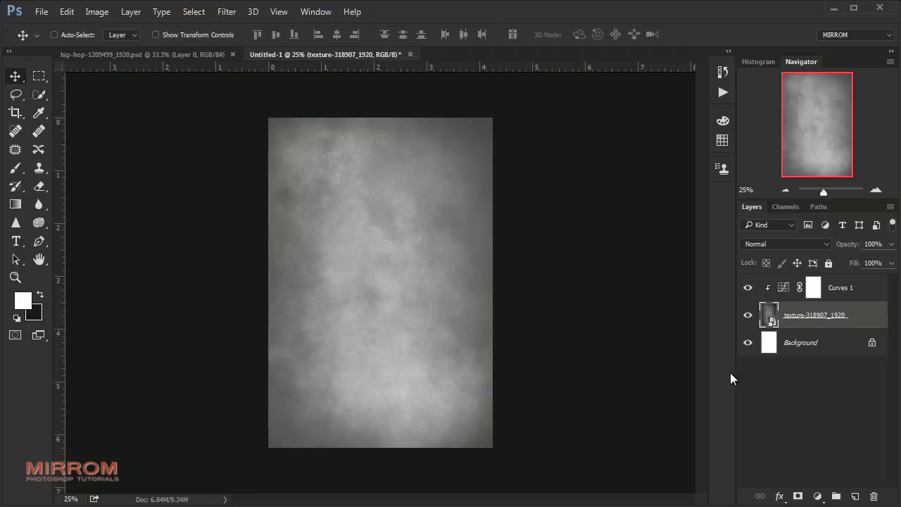
click(837, 290)
Add a Gradient Map layer and set its left colour stop to light blue #57a9ce.
click(817, 496)
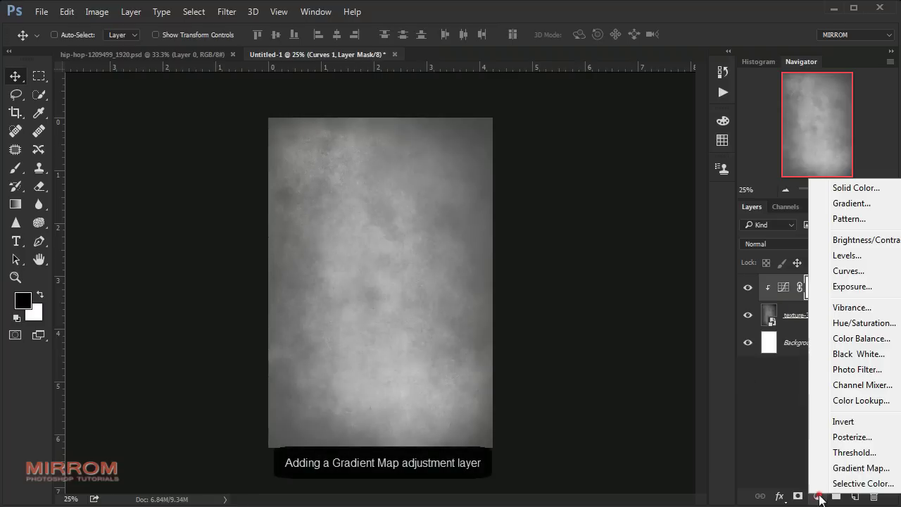
click(874, 467)
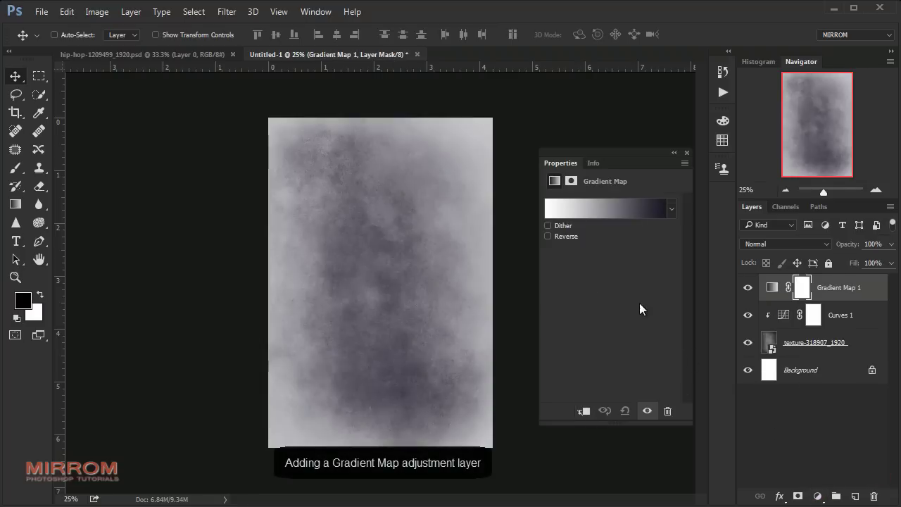
click(583, 213)
drag(573, 114, 528, 99)
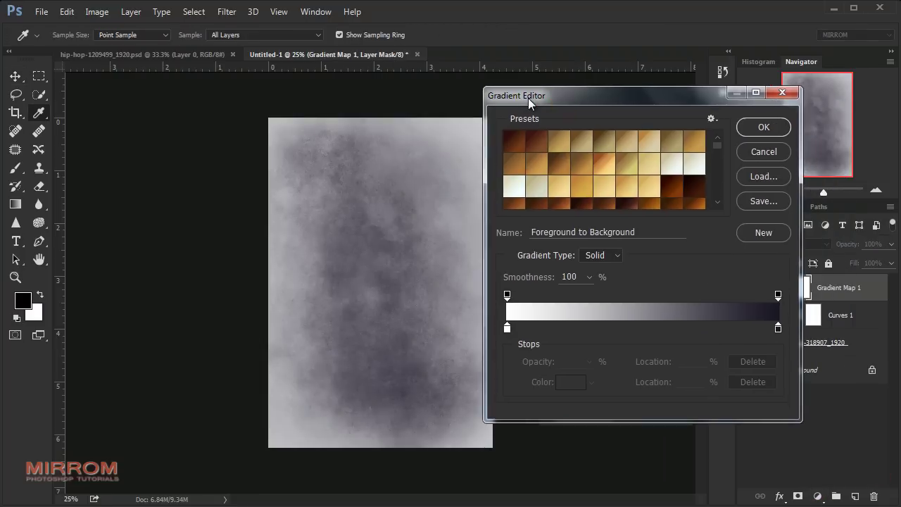
click(508, 328)
click(573, 384)
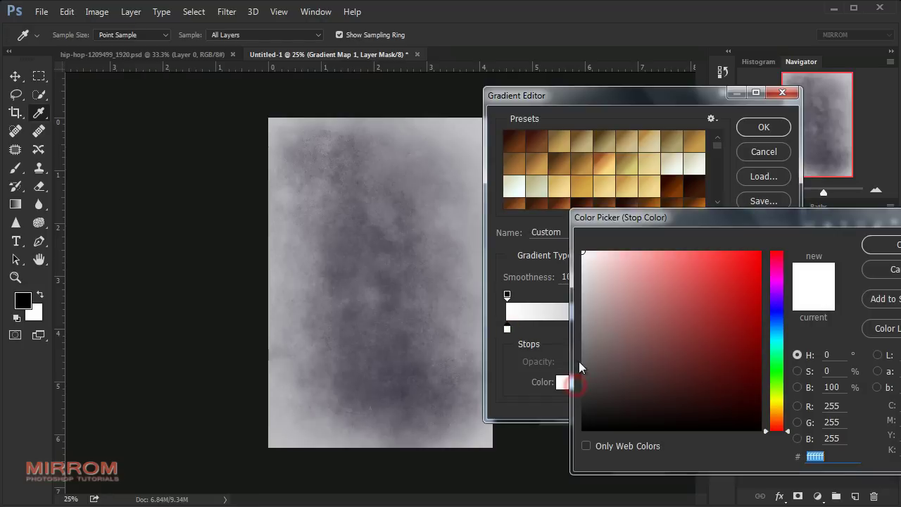
drag(633, 218, 568, 184)
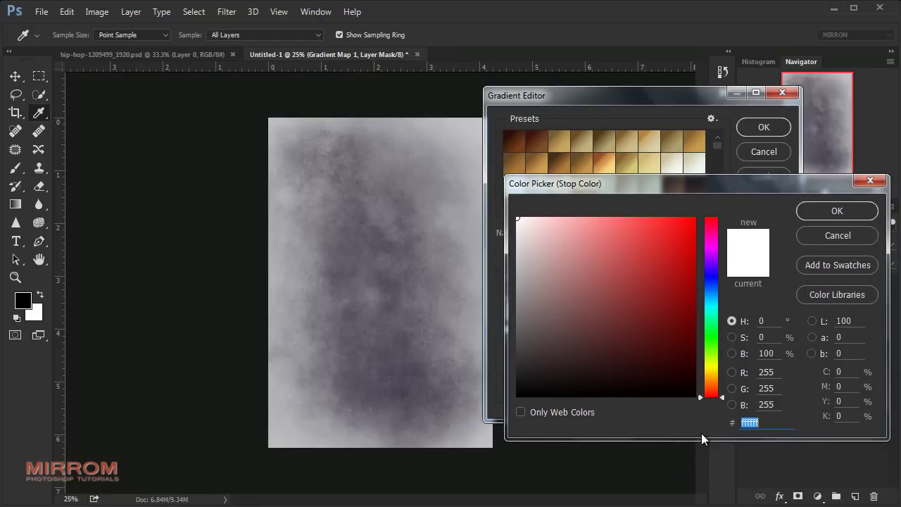
text(57a)
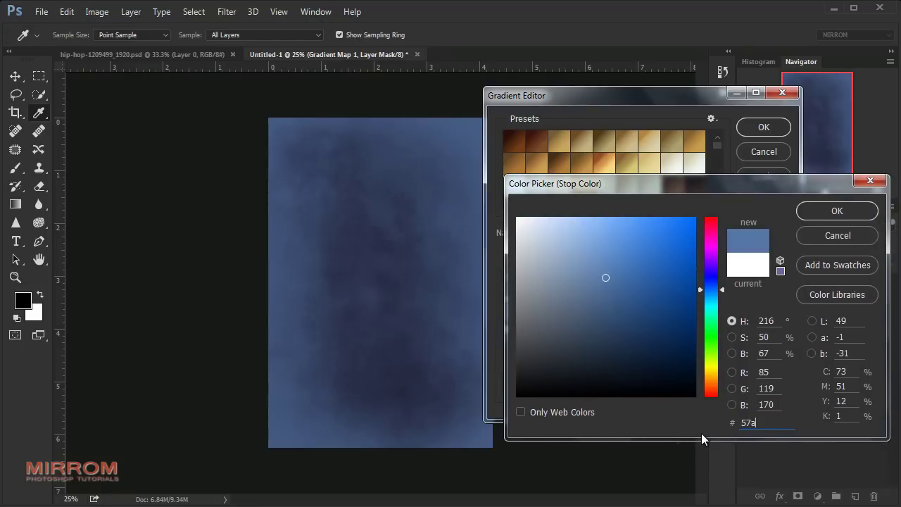
text(9ce)
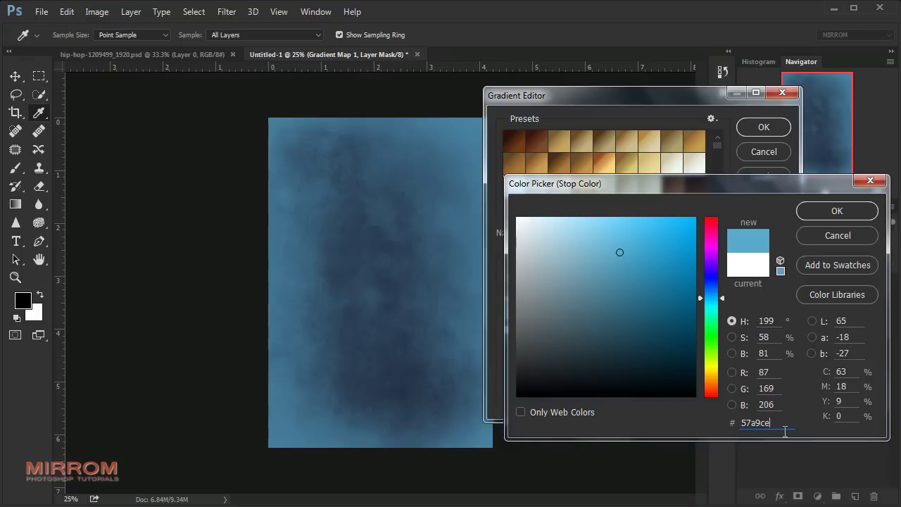
key(Tab)
click(835, 212)
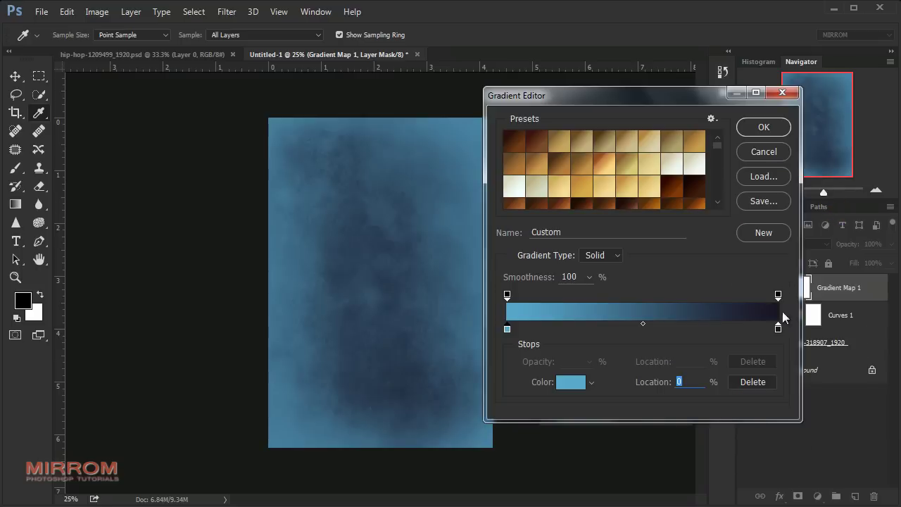
Set the gradient's right stop to pale blue #d6eaff and blend the Gradient Map in Color mode.
click(778, 327)
click(569, 383)
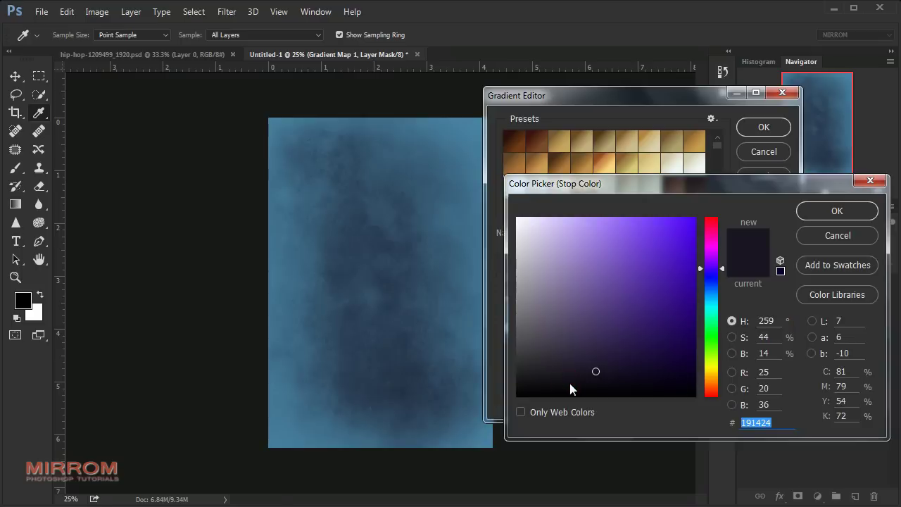
mouse_move(587, 350)
mouse_down()
mouse_move(505, 274)
mouse_move(530, 220)
mouse_up()
drag(712, 268, 711, 291)
drag(556, 224, 544, 213)
click(810, 211)
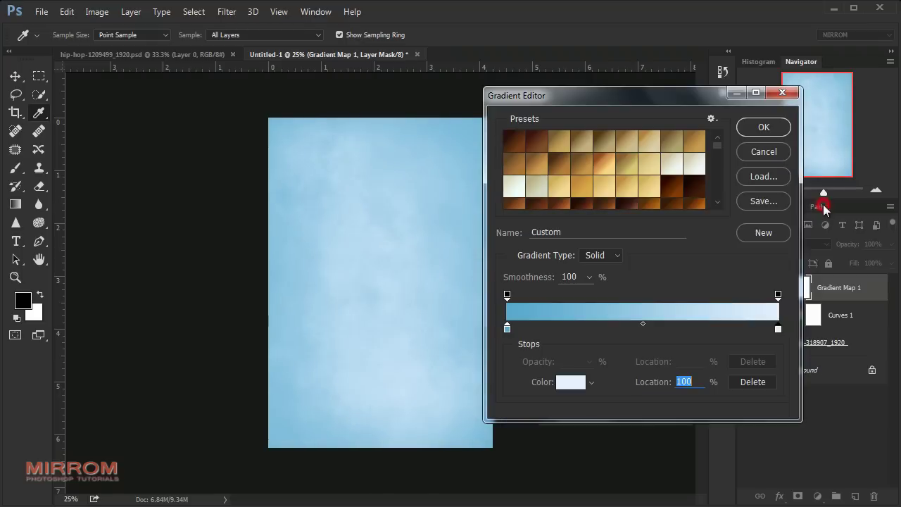
click(778, 294)
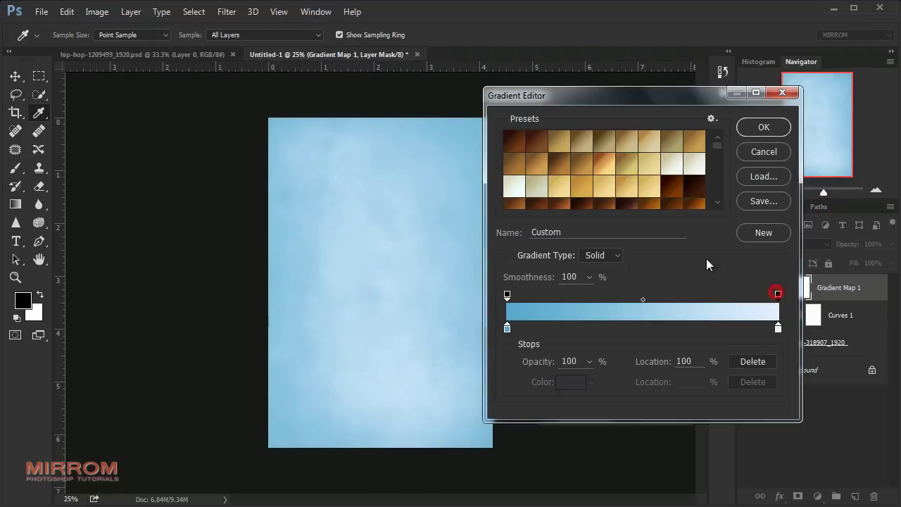
click(753, 130)
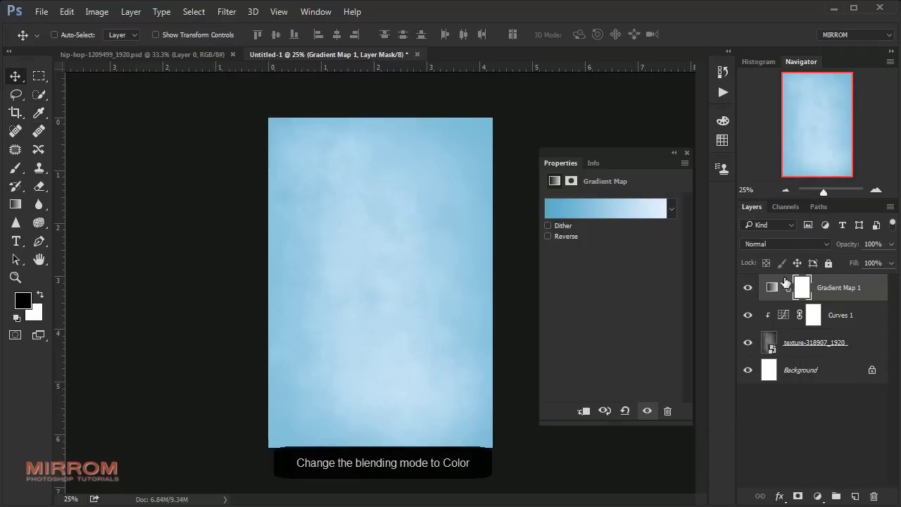
click(784, 243)
click(785, 301)
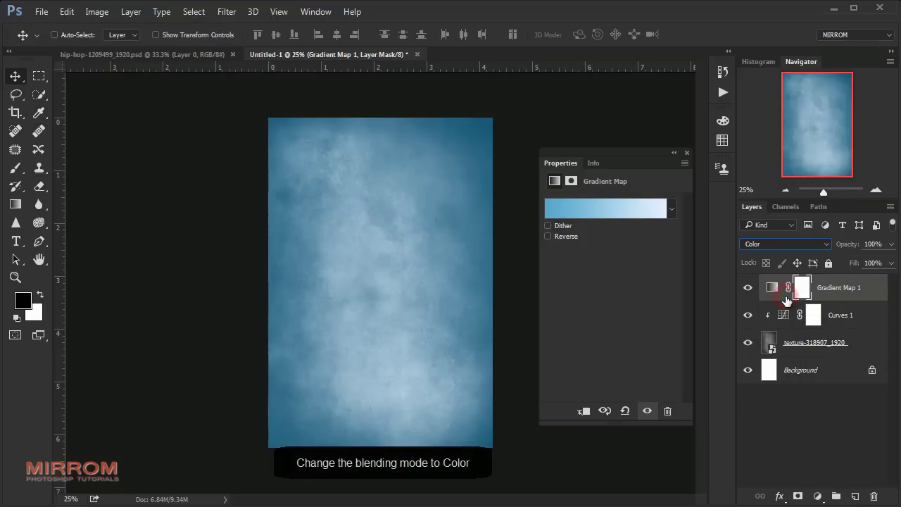
click(686, 152)
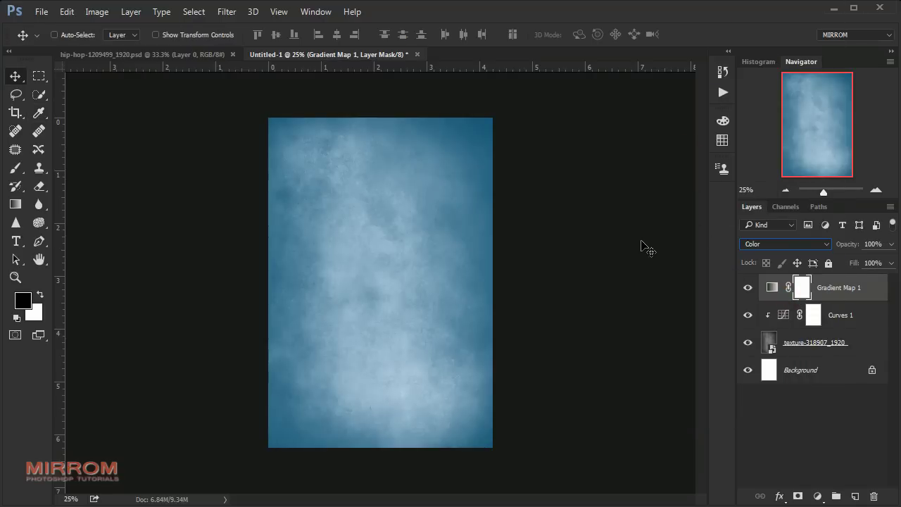
Add a reversed radial Gradient Fill layer with a #57a9ce light blue left stop.
click(817, 496)
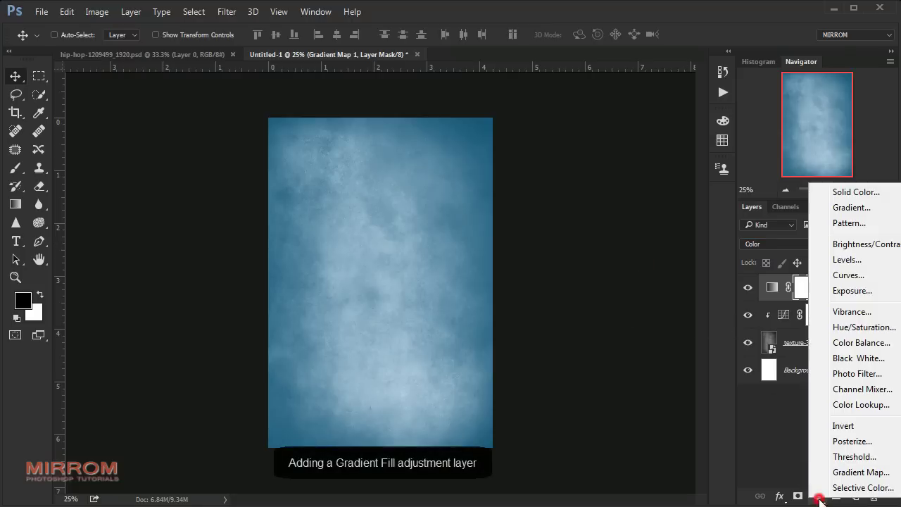
click(850, 207)
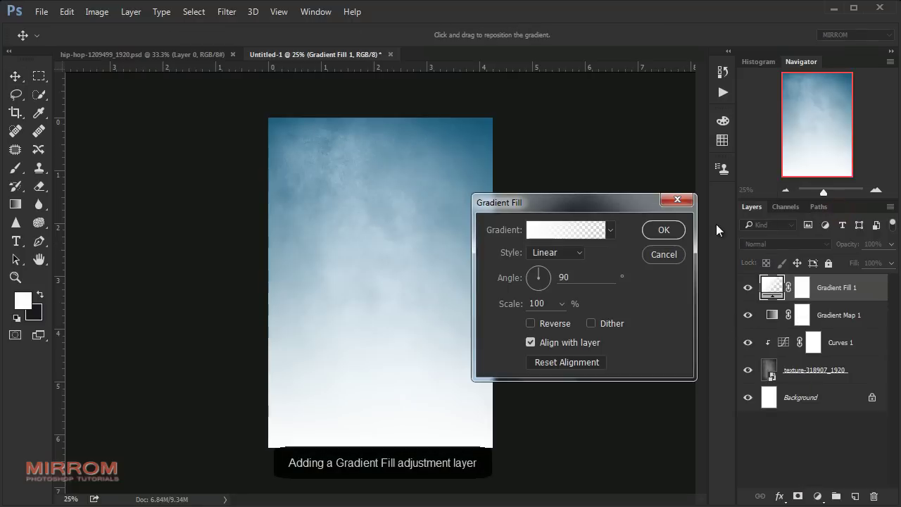
click(556, 255)
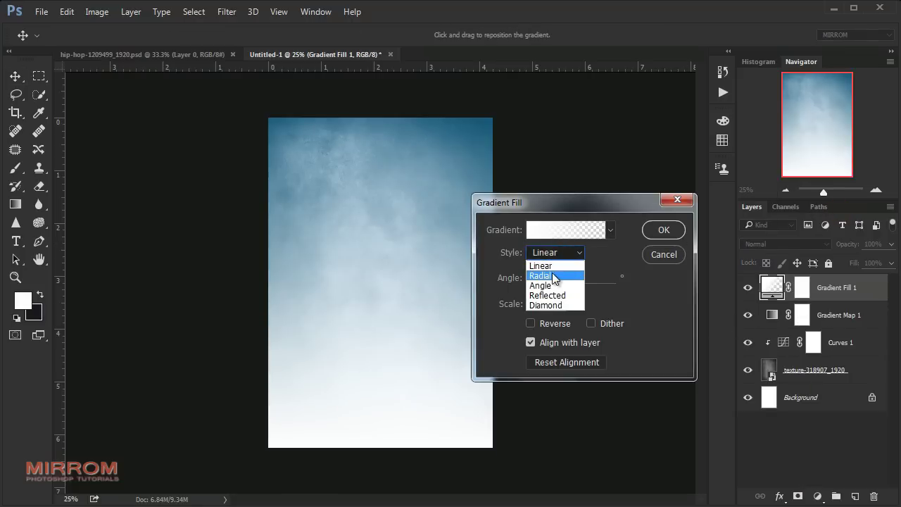
click(552, 276)
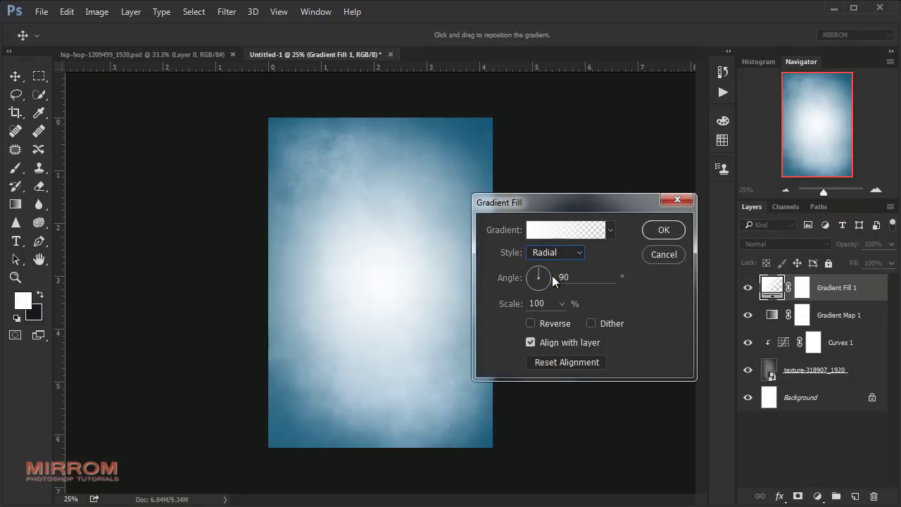
click(559, 231)
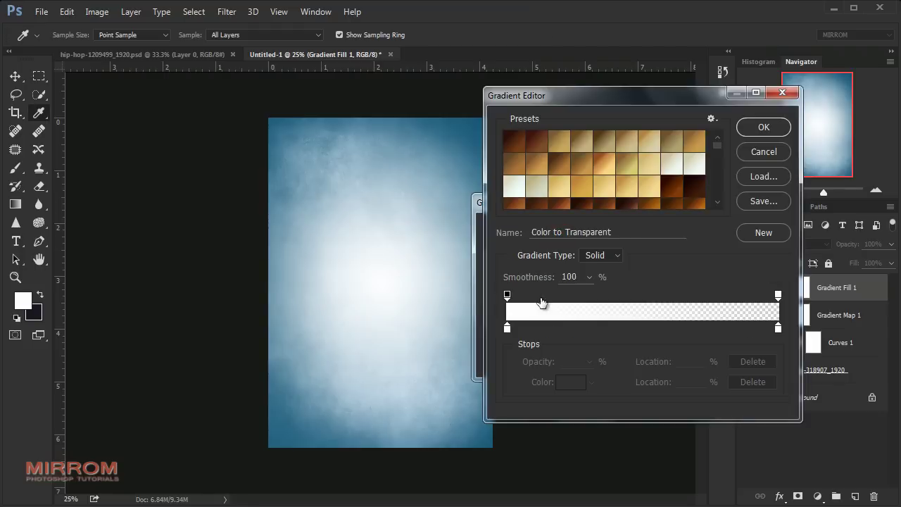
click(507, 328)
click(571, 382)
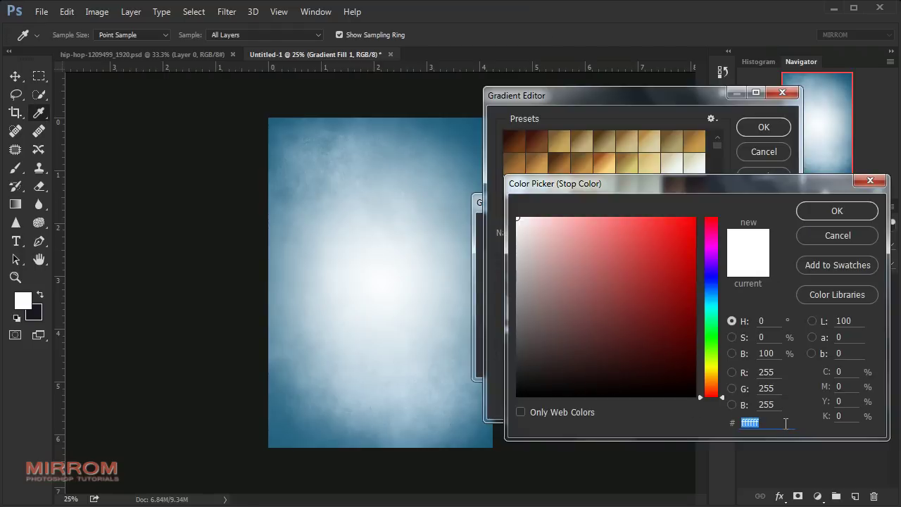
text(57)
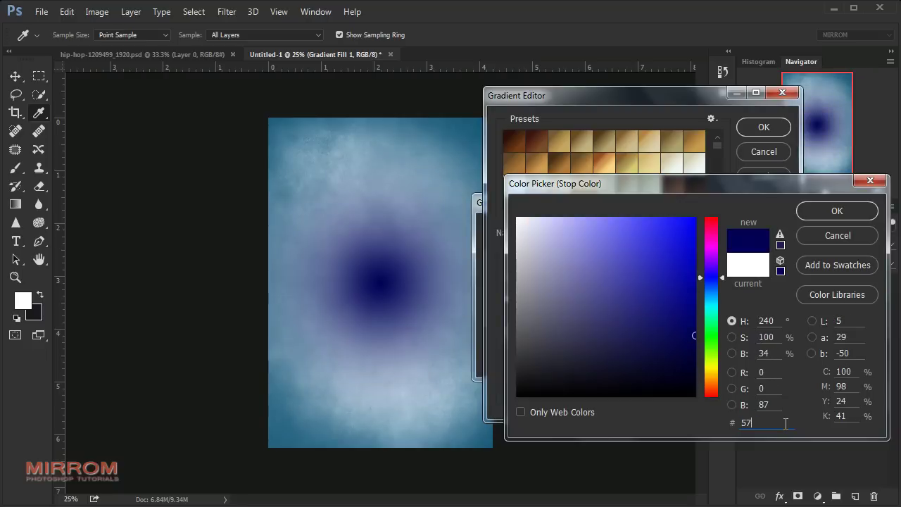
text(a9c)
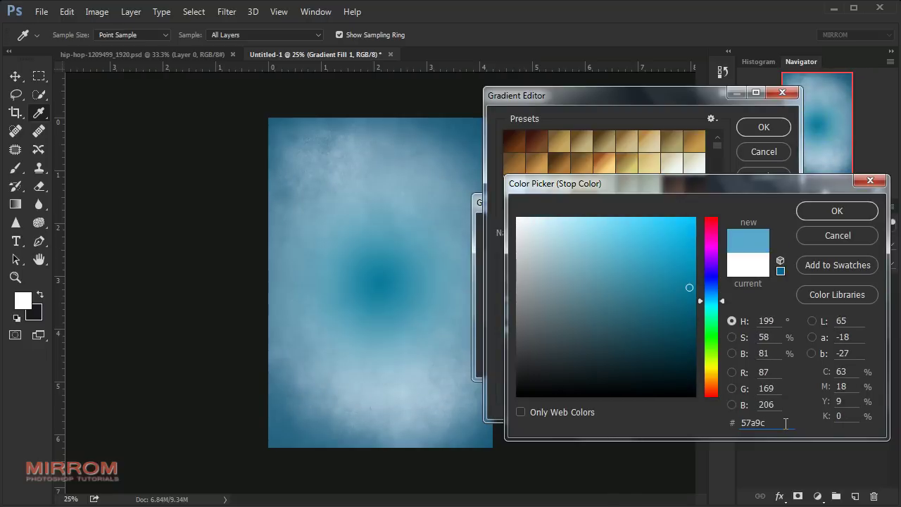
text(e)
click(829, 218)
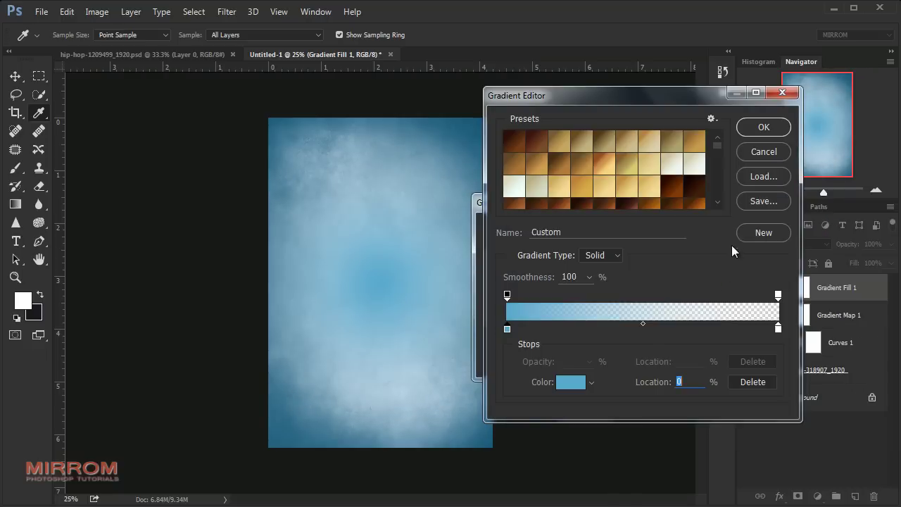
click(750, 133)
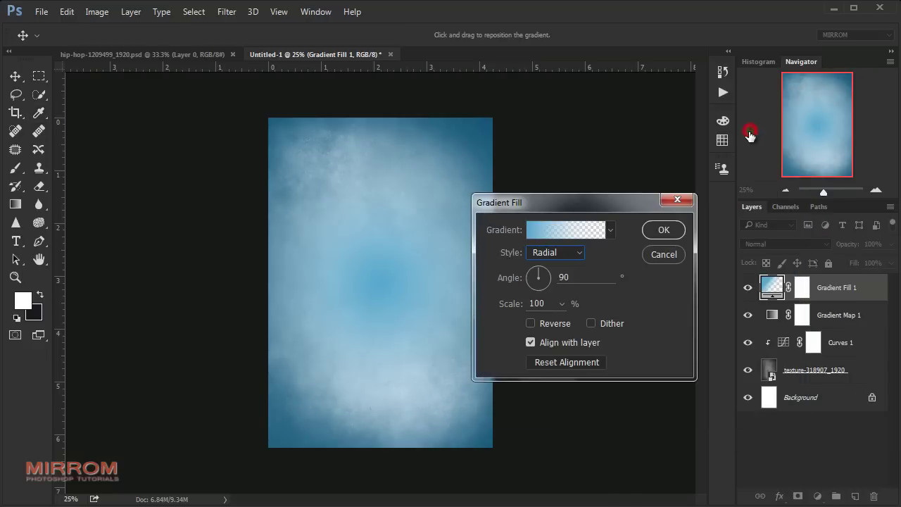
click(533, 322)
click(533, 322)
click(533, 322)
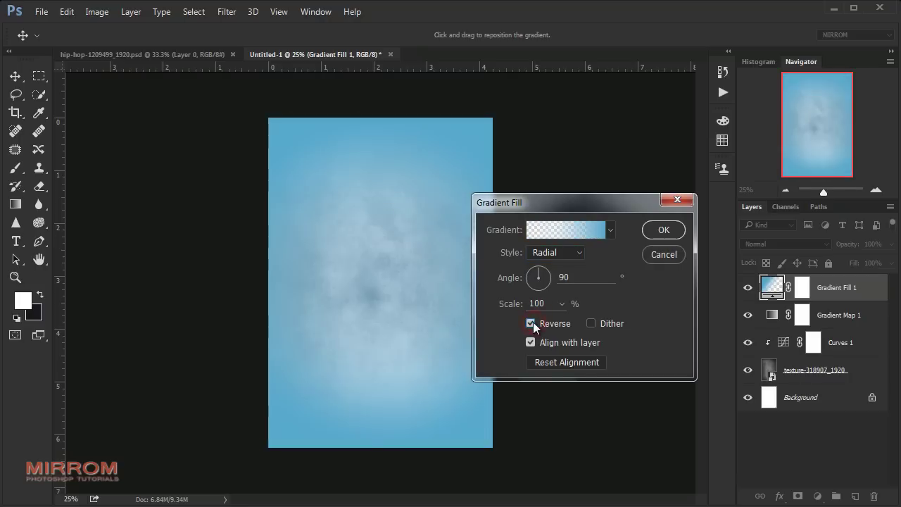
Make the gradient run transparent to fully opaque and set its scale to 116%.
click(563, 234)
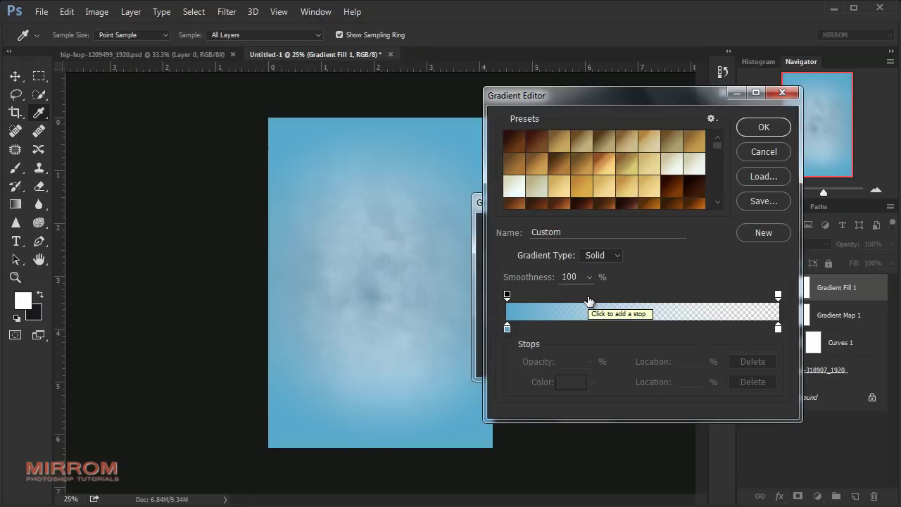
click(506, 294)
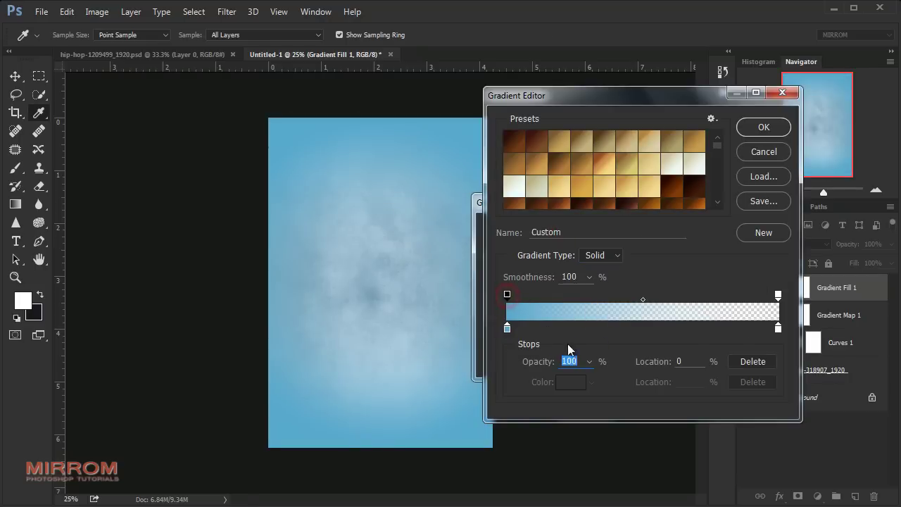
drag(585, 377, 521, 378)
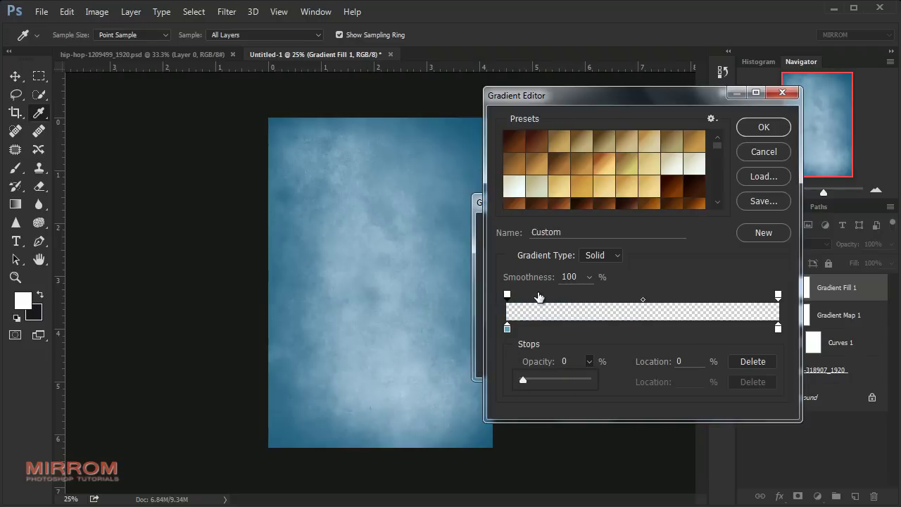
click(778, 293)
drag(540, 364, 620, 375)
drag(532, 361, 553, 364)
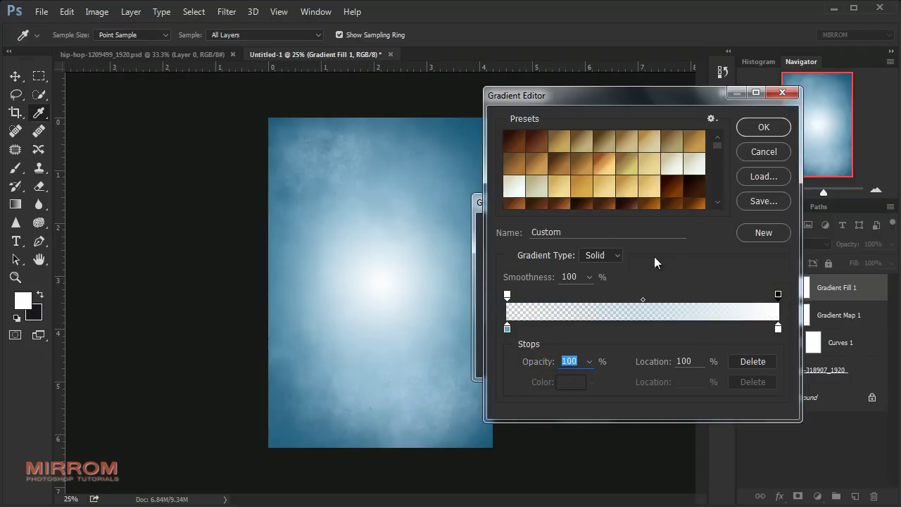
click(760, 134)
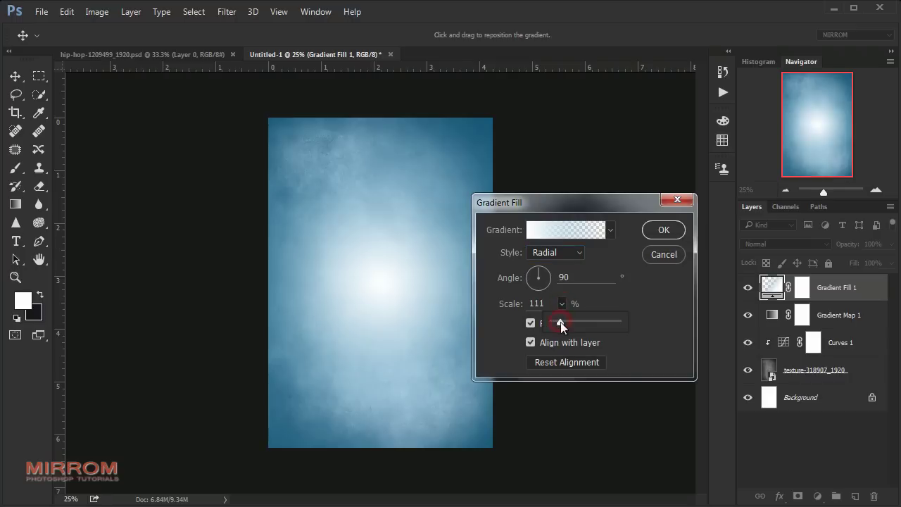
mouse_move(560, 321)
mouse_down()
mouse_move(570, 325)
mouse_move(527, 314)
mouse_up()
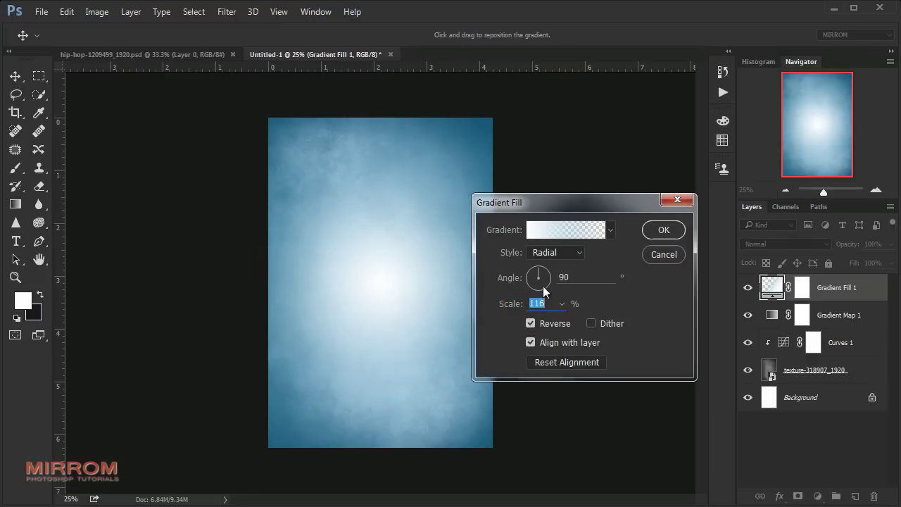
click(662, 230)
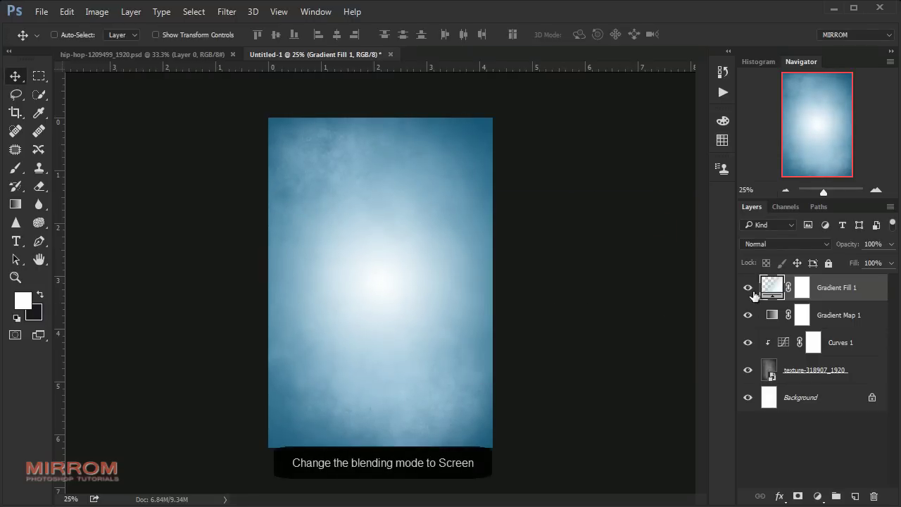
Blend the Gradient Fill in Screen mode, add a new layer, and set gradient opacity to 100%.
click(821, 244)
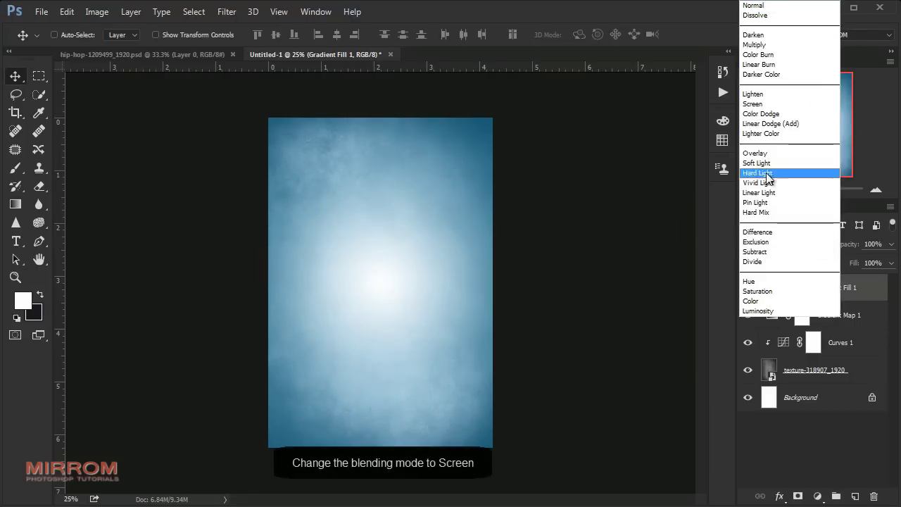
click(760, 106)
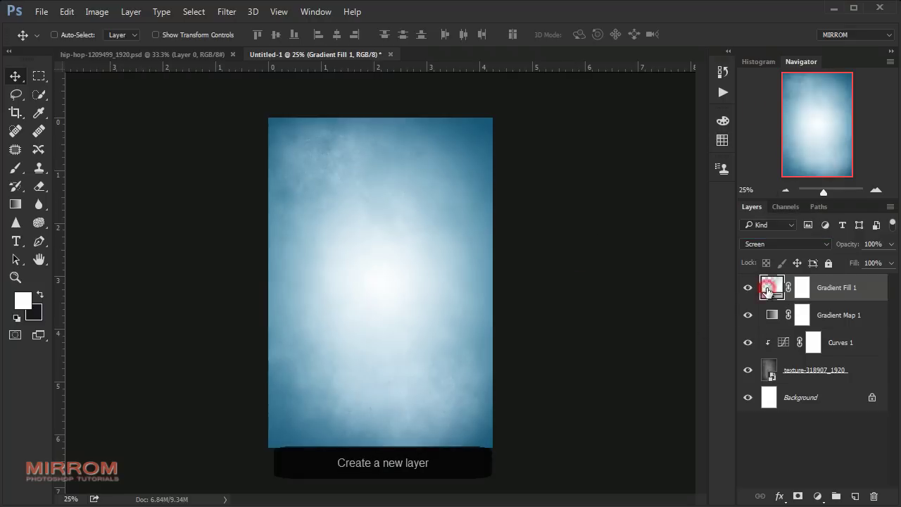
click(855, 496)
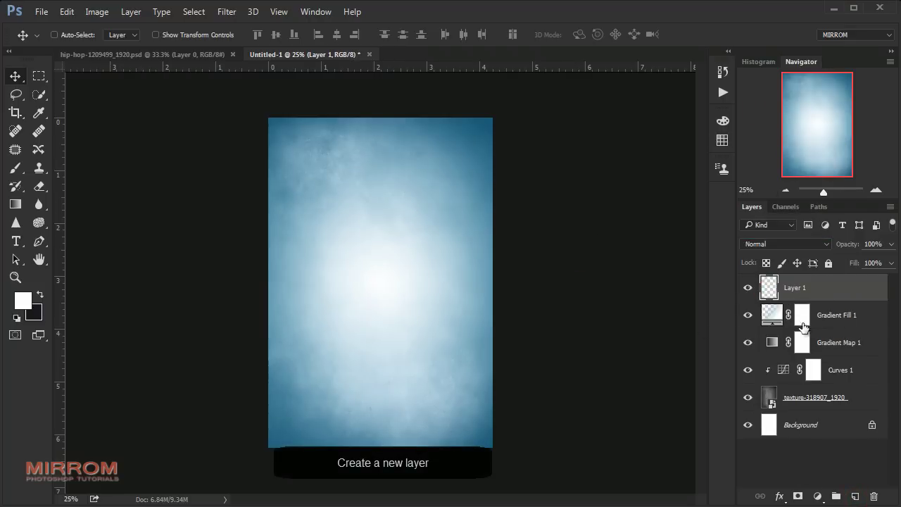
click(14, 203)
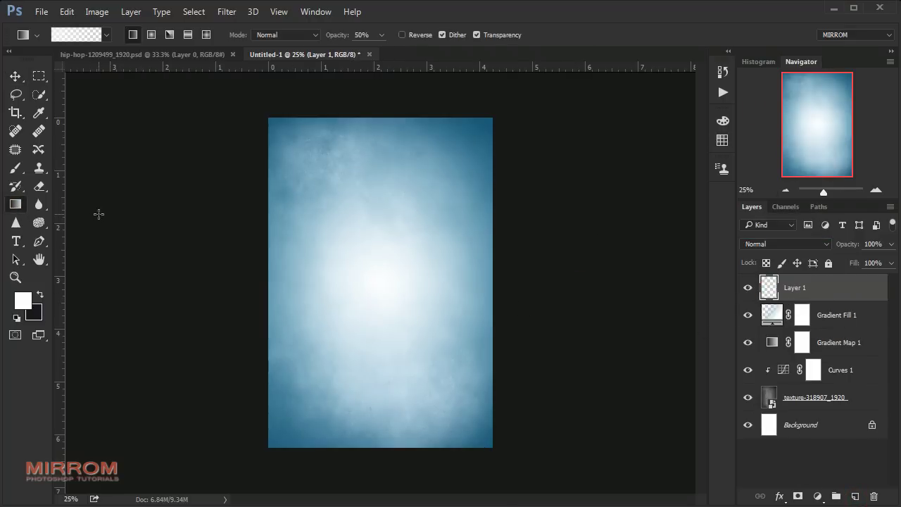
click(380, 34)
drag(413, 65, 417, 65)
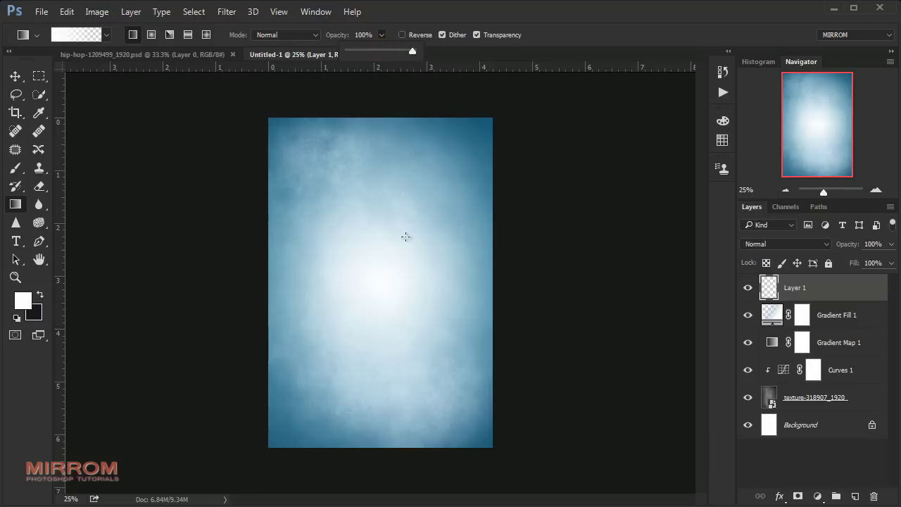
Draw a white fade up from the canvas bottom and lower Layer 1's opacity to 87%.
drag(398, 458, 402, 373)
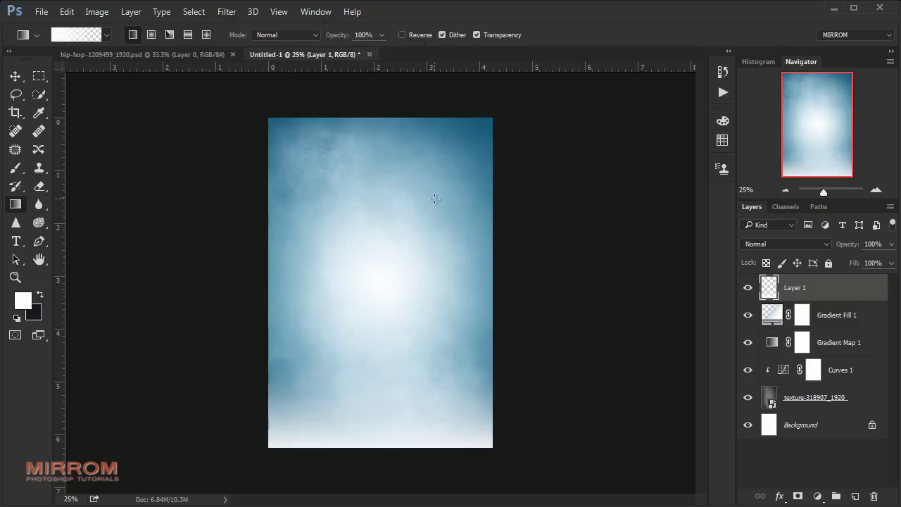
key(ctrl+z)
mouse_move(408, 474)
mouse_down()
mouse_move(408, 394)
mouse_move(414, 421)
mouse_up()
key(ctrl+z)
key(v)
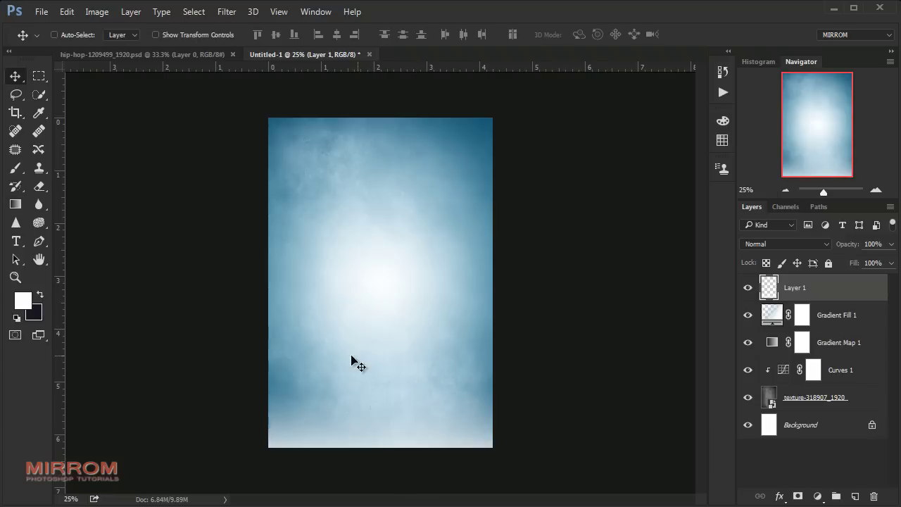
click(890, 262)
drag(889, 263, 888, 266)
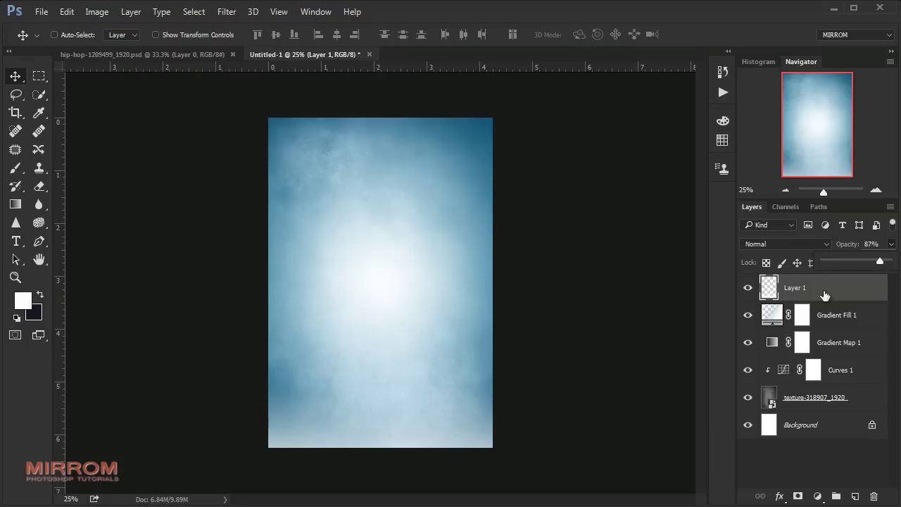
Stretch the bottom band's top edge slightly upward and zoom in on the poster.
click(635, 333)
key(ctrl)
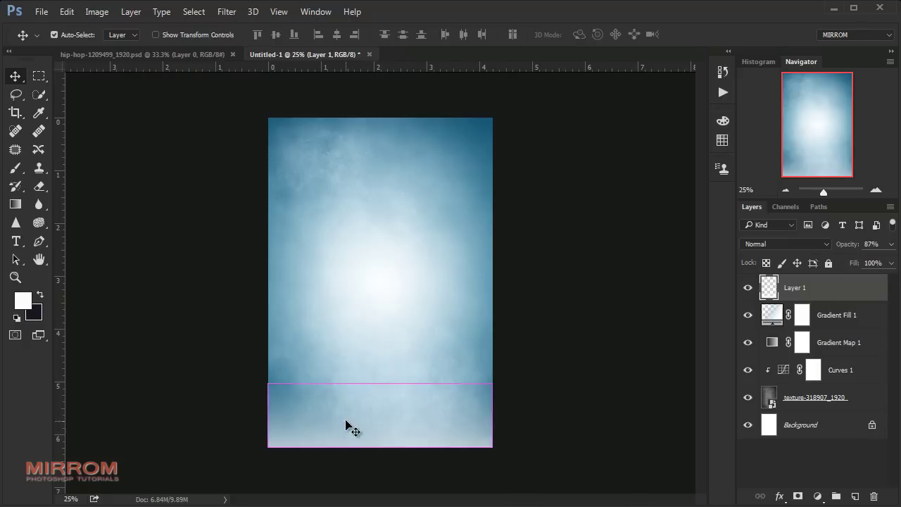
key(ctrl+t)
drag(382, 383, 382, 374)
key(Return)
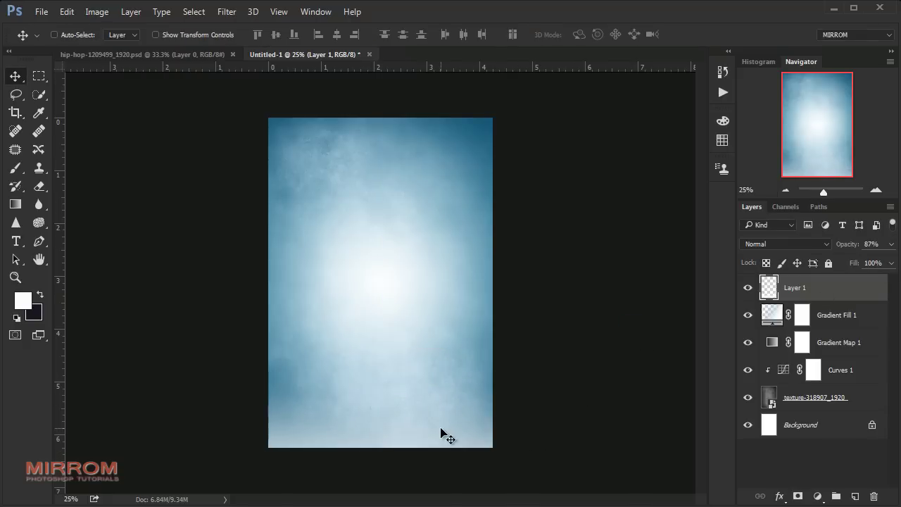
click(874, 191)
scroll(542, 246, down, 1)
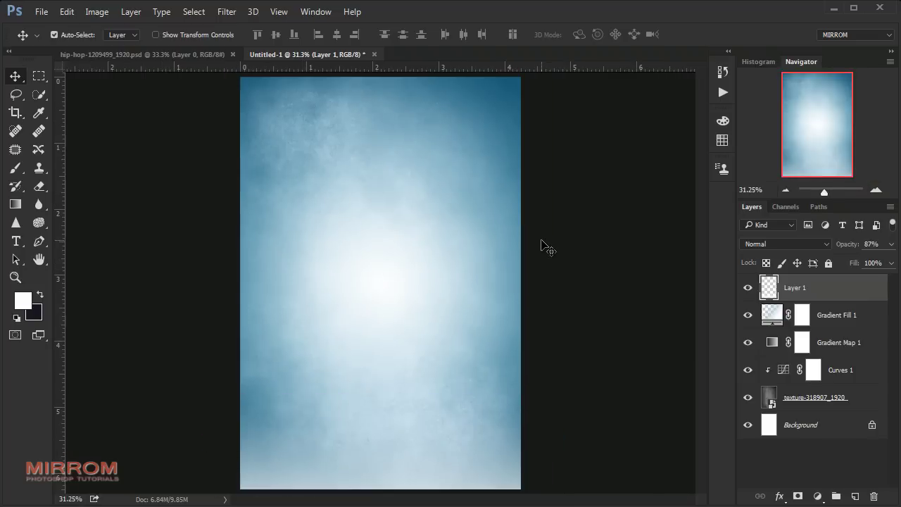
Drag the dancer's Layer 0 into the Untitled-1 poster and close the hip-hop file.
click(182, 56)
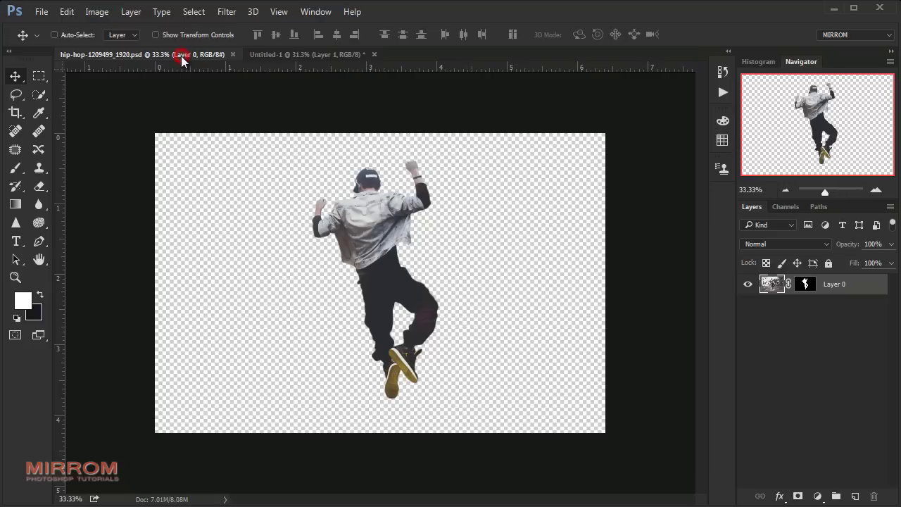
click(805, 284)
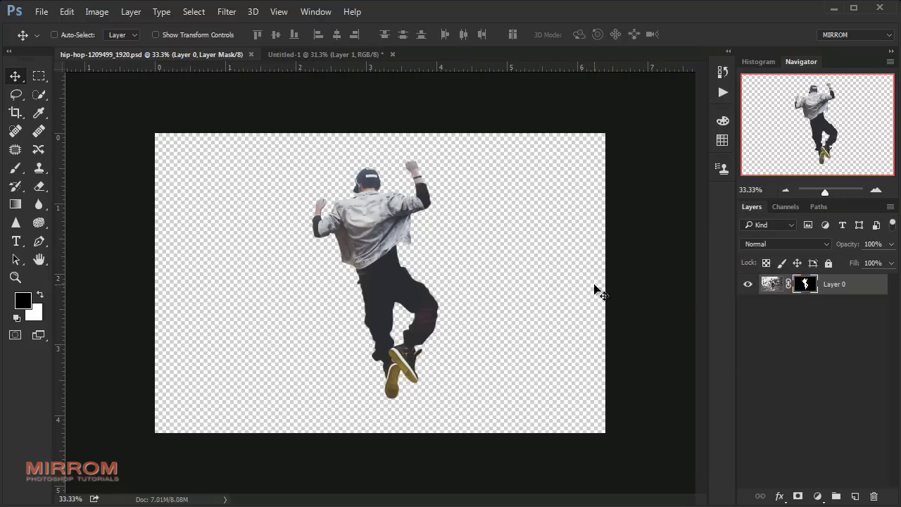
mouse_move(432, 312)
mouse_down()
mouse_move(338, 63)
mouse_move(350, 191)
mouse_up()
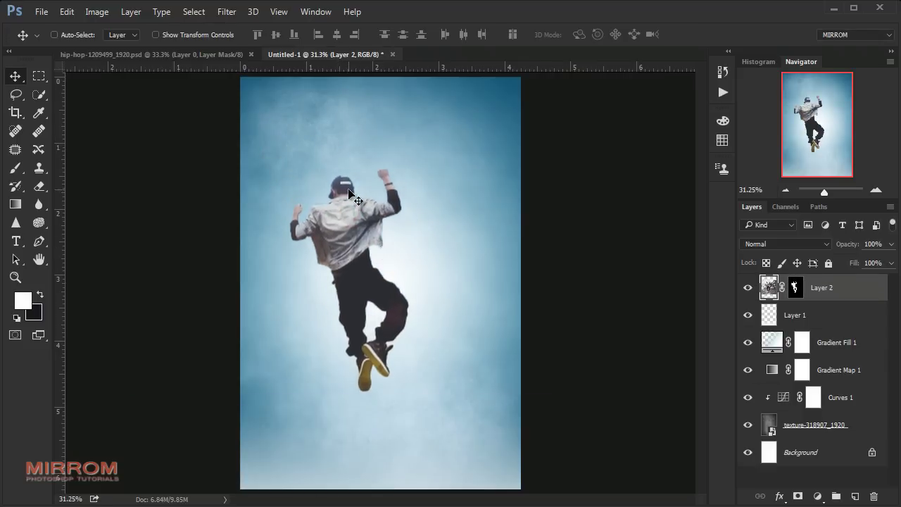
click(250, 55)
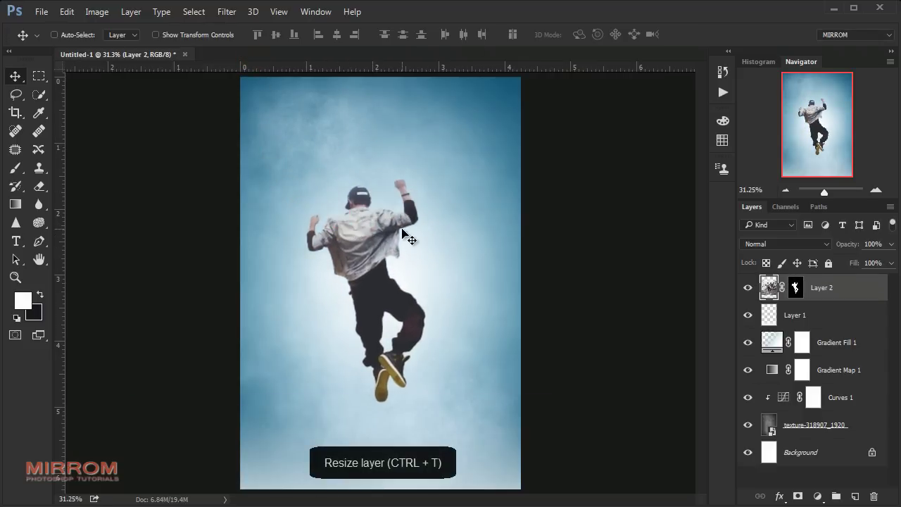
Enlarge the dancer to about 121% and shift it slightly down on the canvas.
key(ctrl+t)
drag(581, 151, 644, 115)
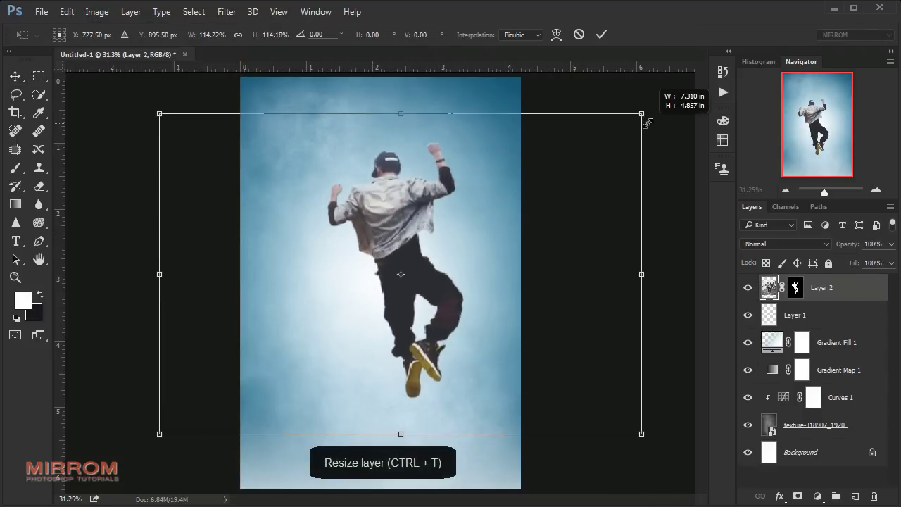
drag(157, 114, 128, 93)
drag(418, 218, 413, 245)
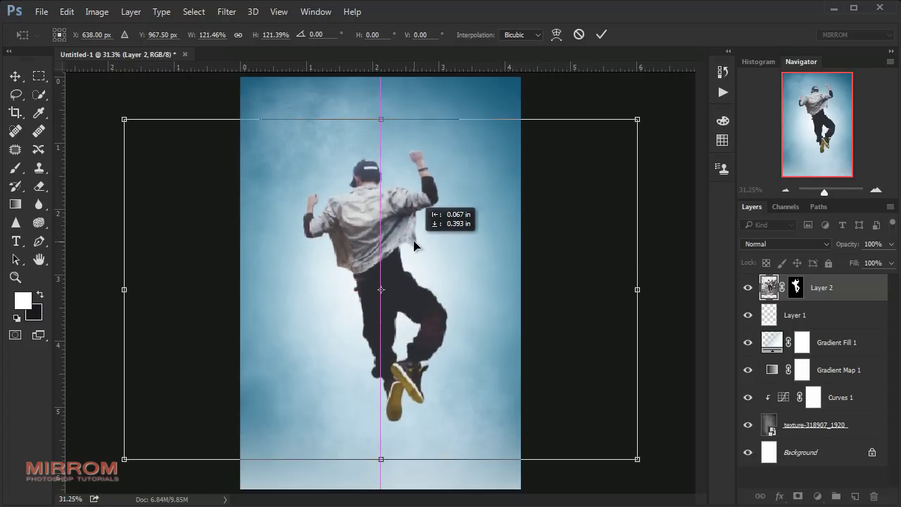
click(598, 34)
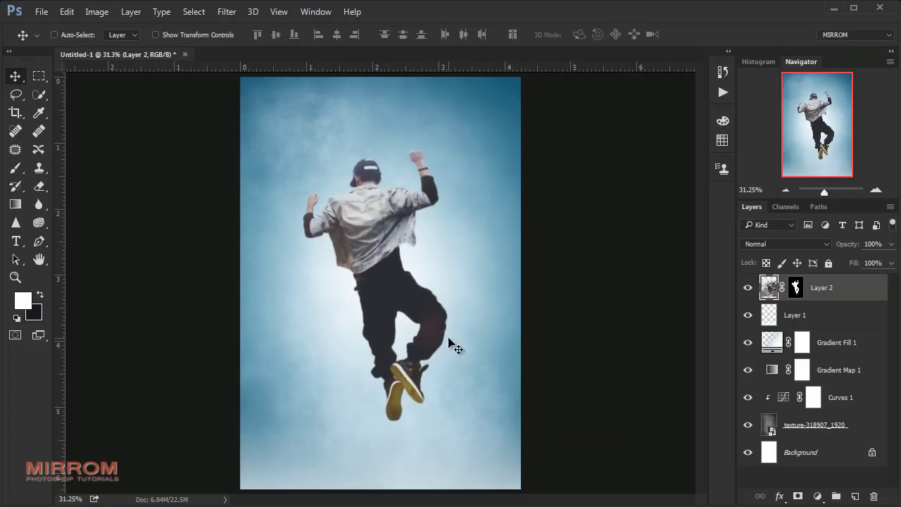
right_click(797, 290)
Apply the dancer's layer mask and group the unlocked background layers into Group 1.
click(840, 332)
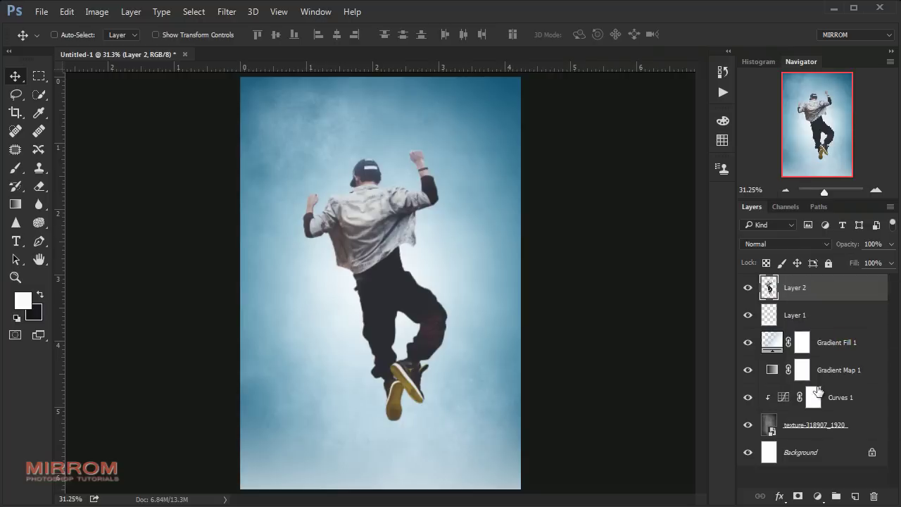
click(872, 452)
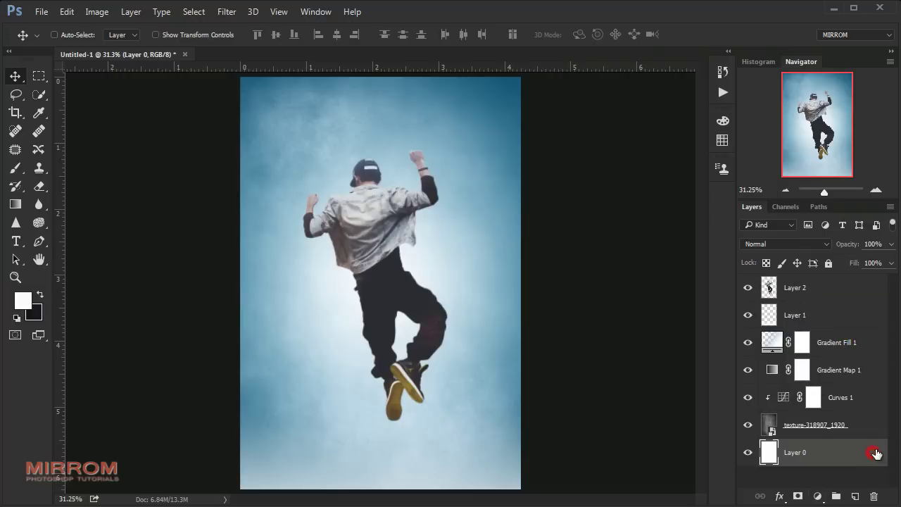
shift+click(827, 320)
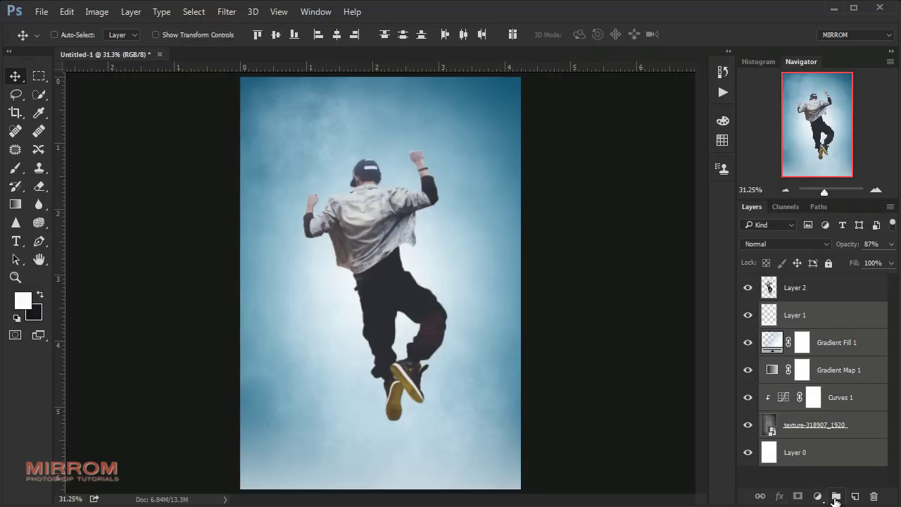
click(836, 496)
click(748, 309)
click(748, 309)
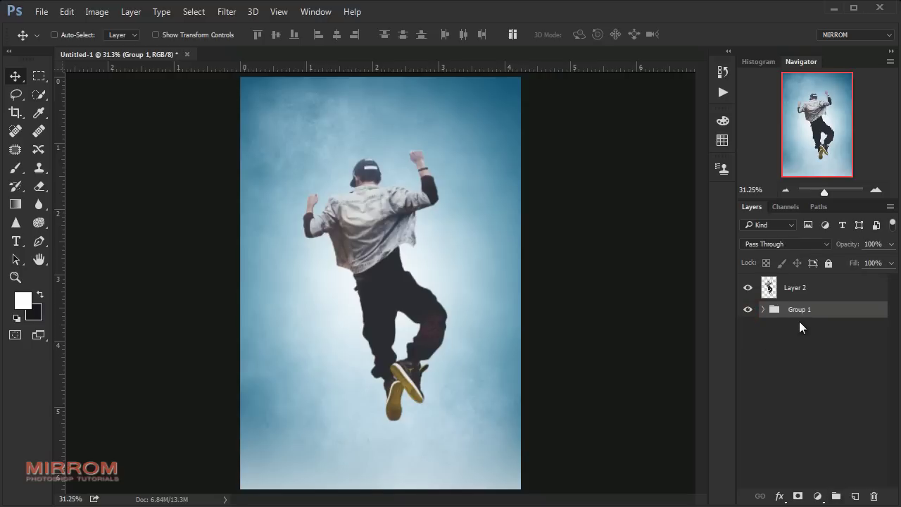
click(795, 289)
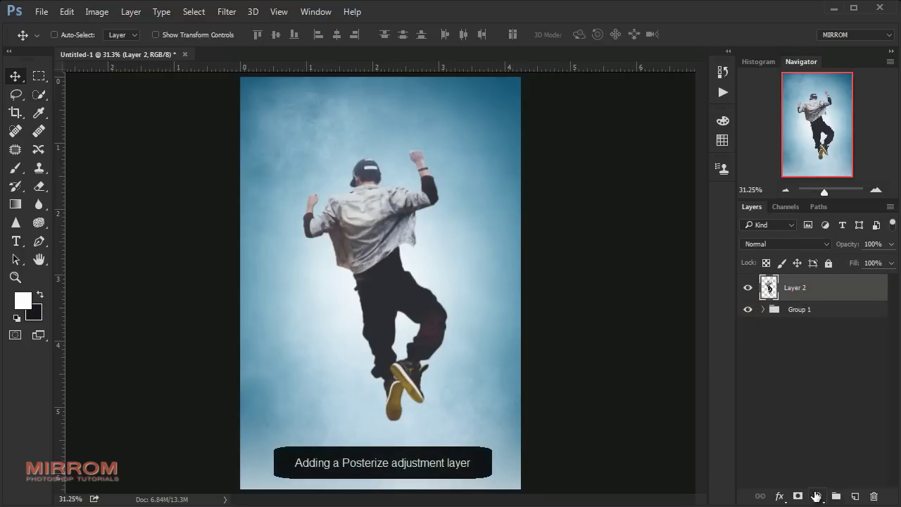
Add a Threshold at level 90 clipped to Layer 2 in Soft Light, and hide Group 1.
click(815, 496)
click(862, 451)
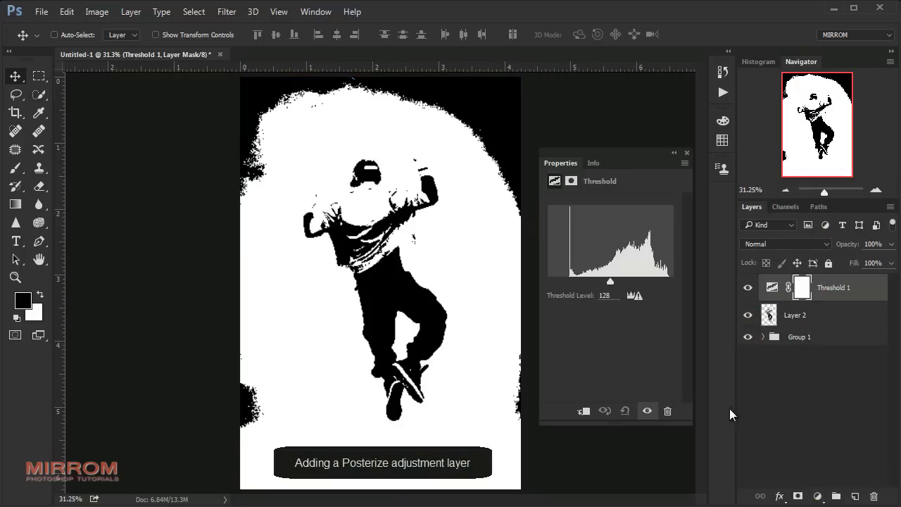
click(584, 410)
drag(609, 281, 591, 279)
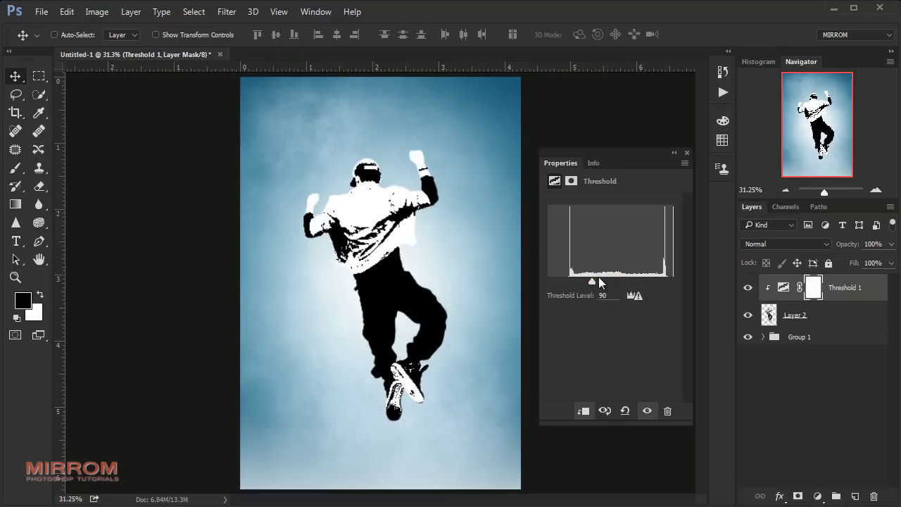
click(686, 153)
click(748, 287)
click(748, 287)
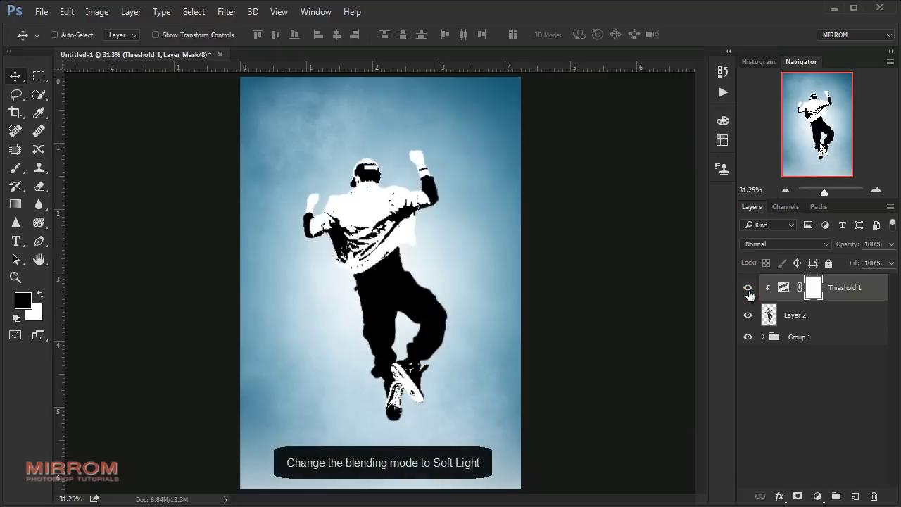
click(827, 244)
click(785, 166)
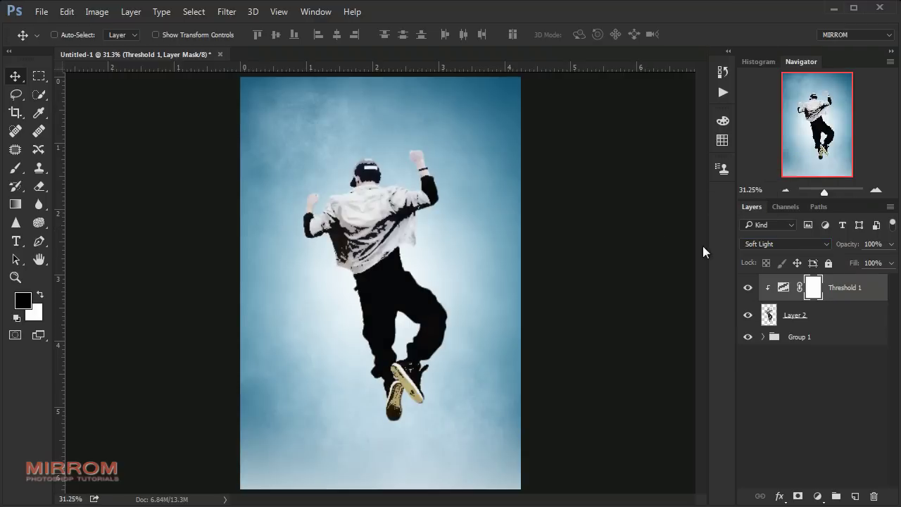
click(748, 337)
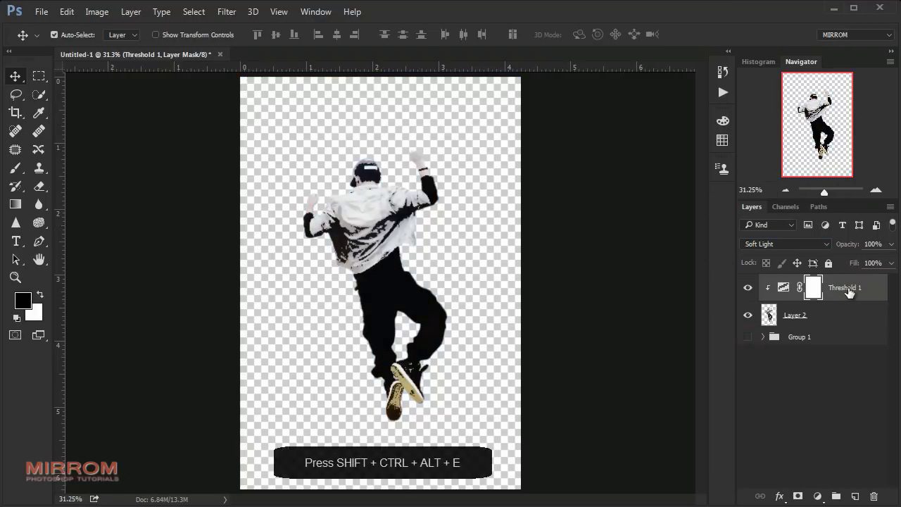
Stamp the visible dancer into a new merged layer and delete Threshold 1 and Layer 2.
key(ctrl+shift+alt+e)
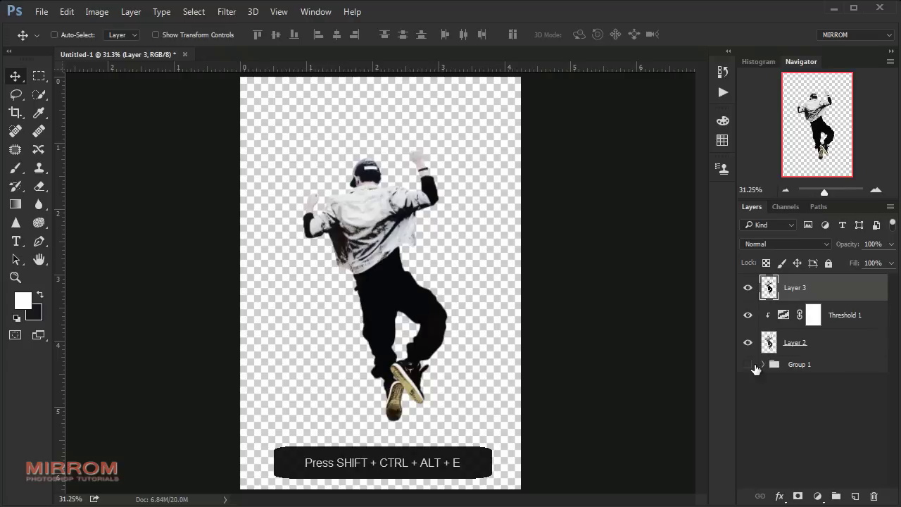
click(747, 364)
click(835, 324)
shift+click(822, 342)
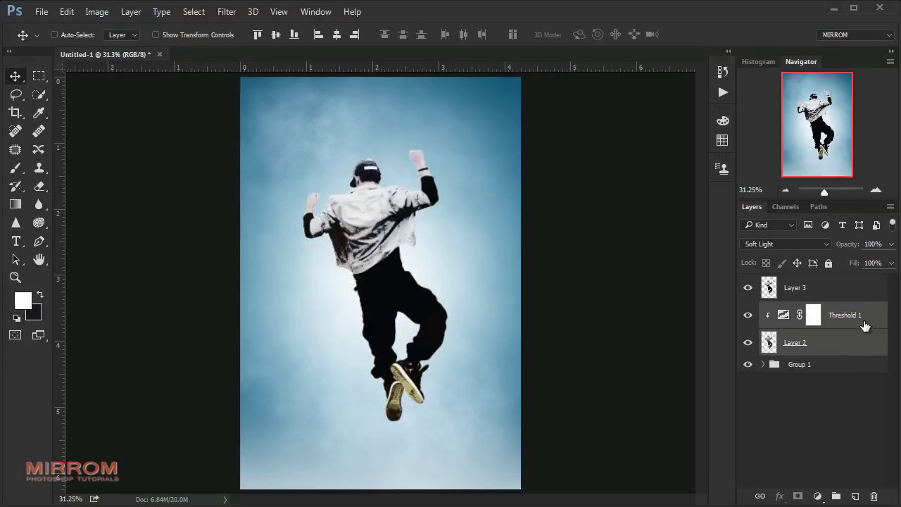
drag(864, 325, 873, 496)
click(783, 291)
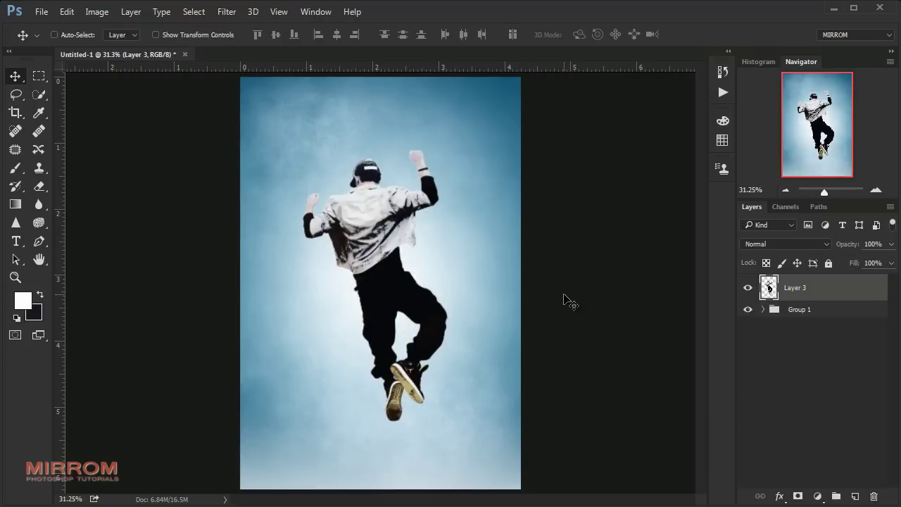
Apply Oil Paint with Stylization 2.0, Cleanliness 5.3, Scale 7.6 and Bristle Detail 4.6.
click(228, 12)
click(251, 261)
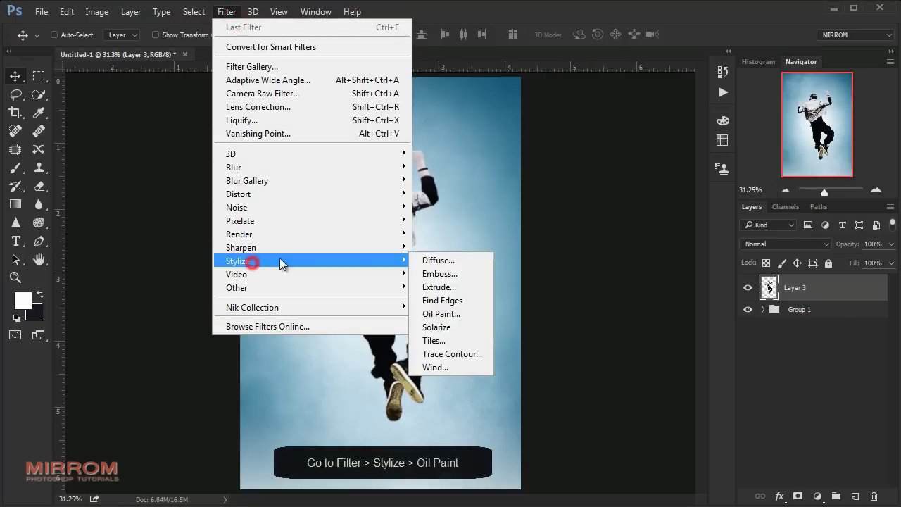
click(453, 314)
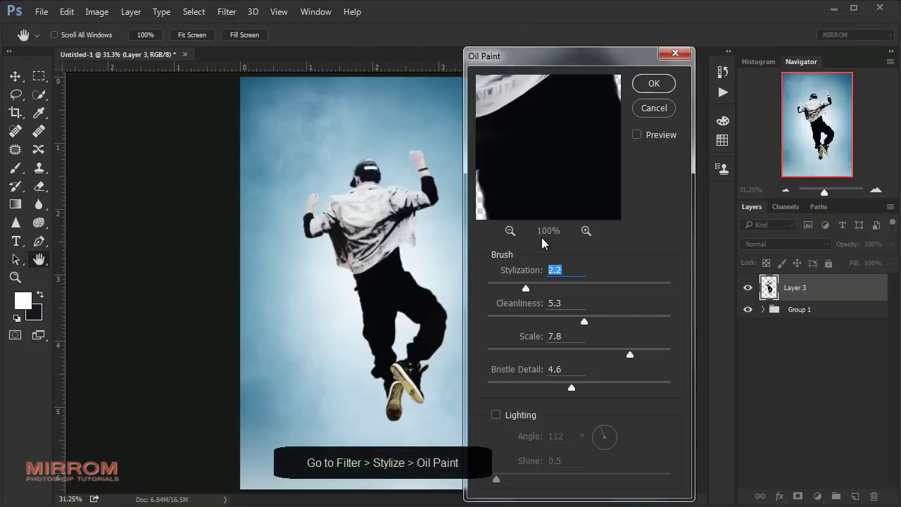
click(510, 231)
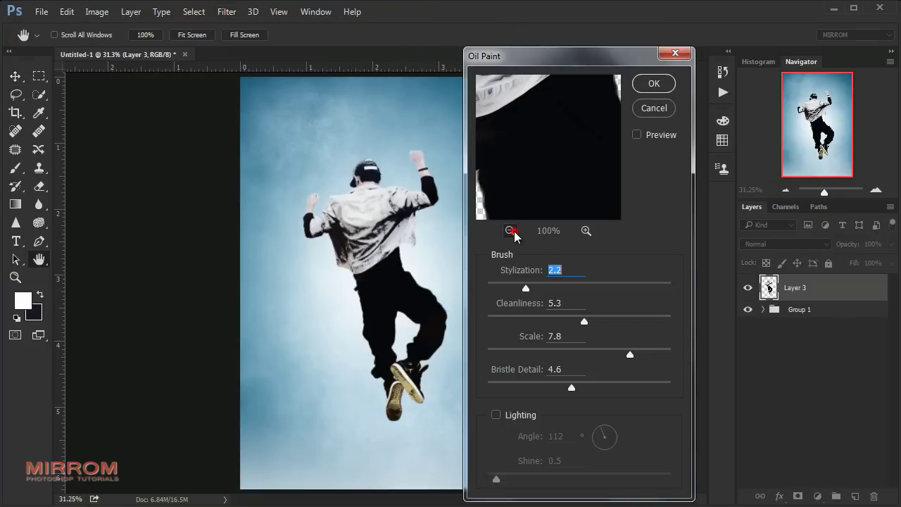
click(585, 231)
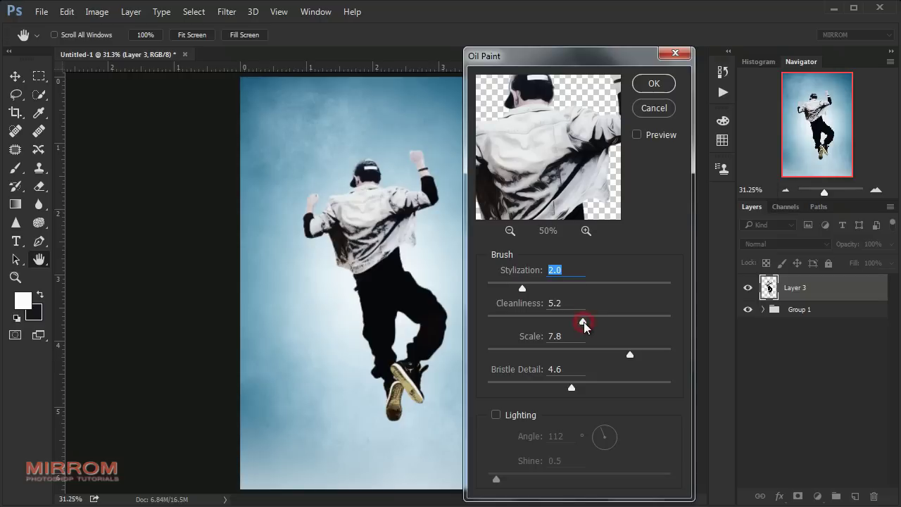
key(Tab)
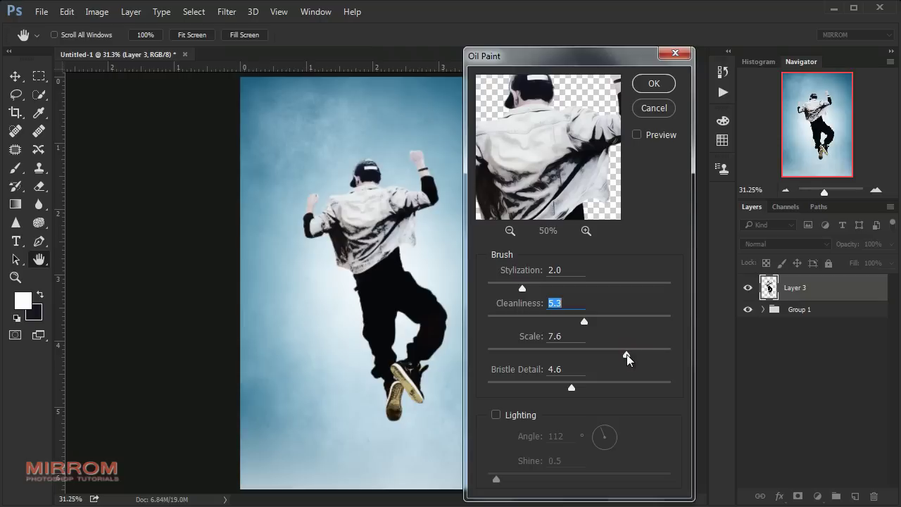
key(Tab)
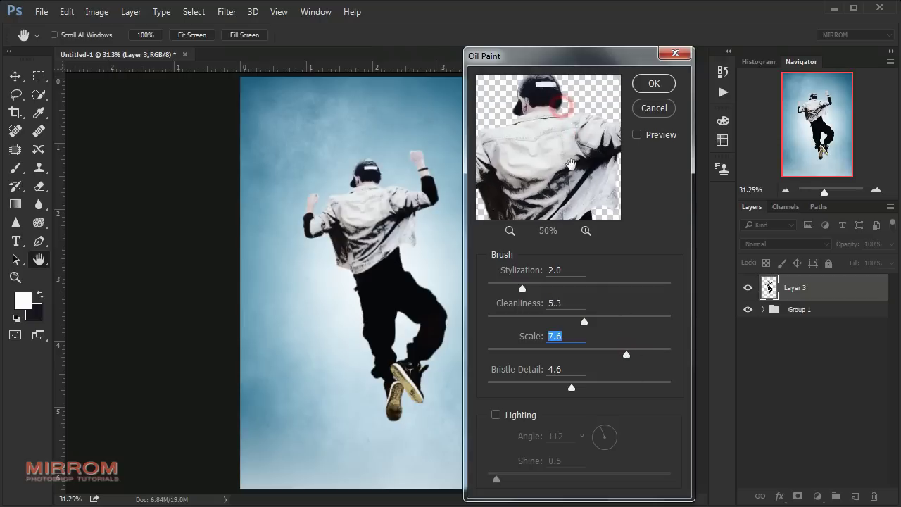
drag(596, 218, 563, 176)
click(653, 84)
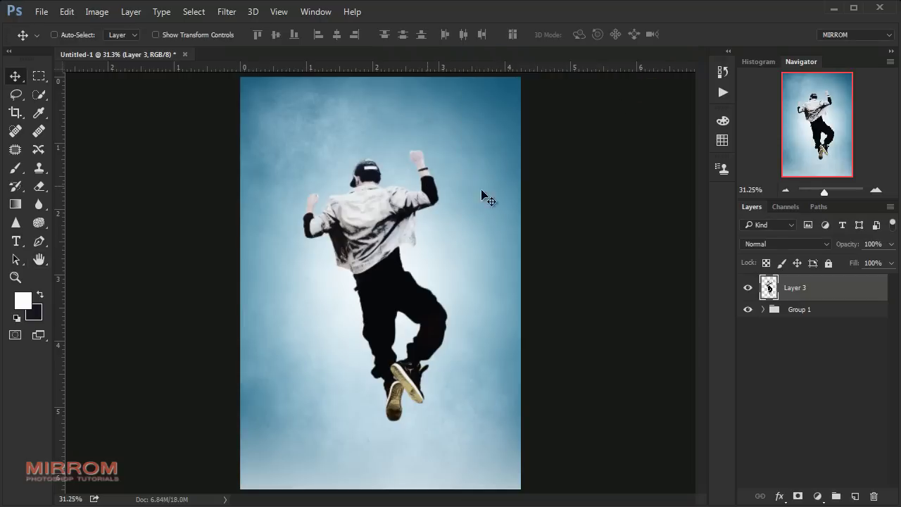
Apply Paint Daubs to the dancer with brush size 7, sharpness 32, Simple brush type.
key(ctrl+plus)
key(ctrl+plus)
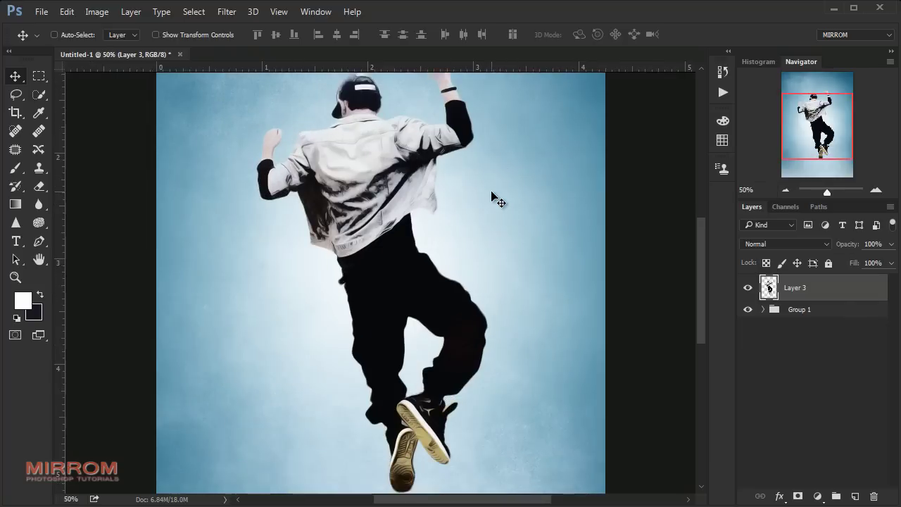
click(226, 12)
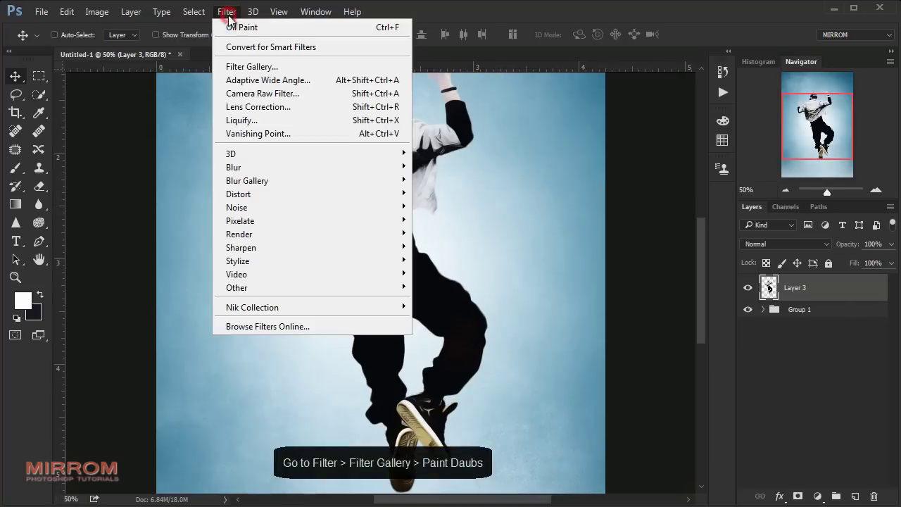
click(235, 68)
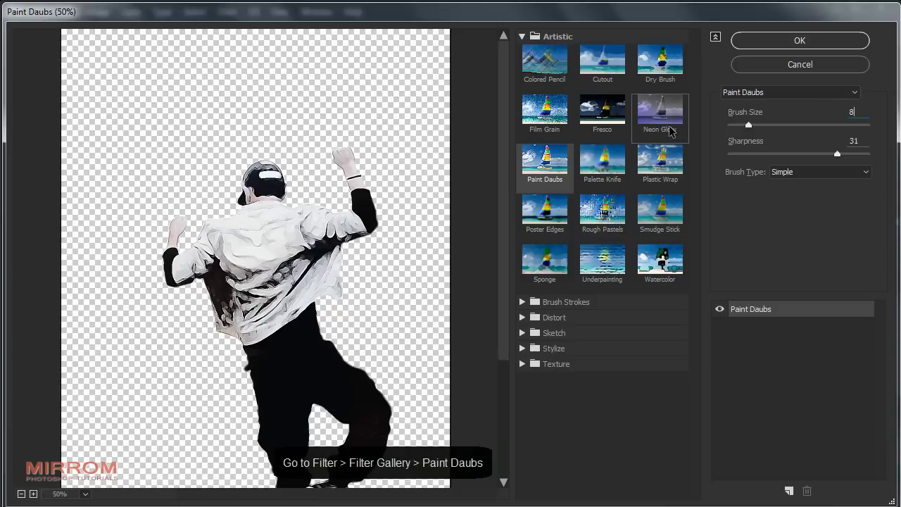
click(803, 96)
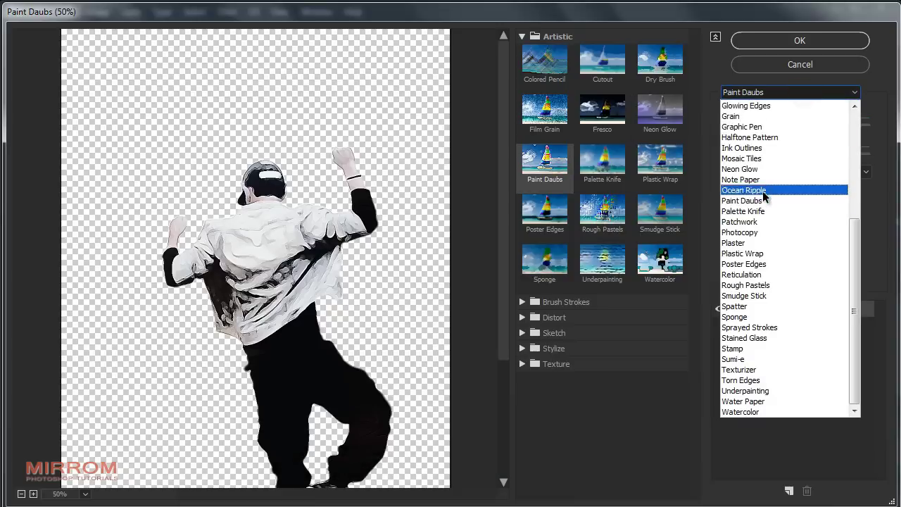
click(779, 201)
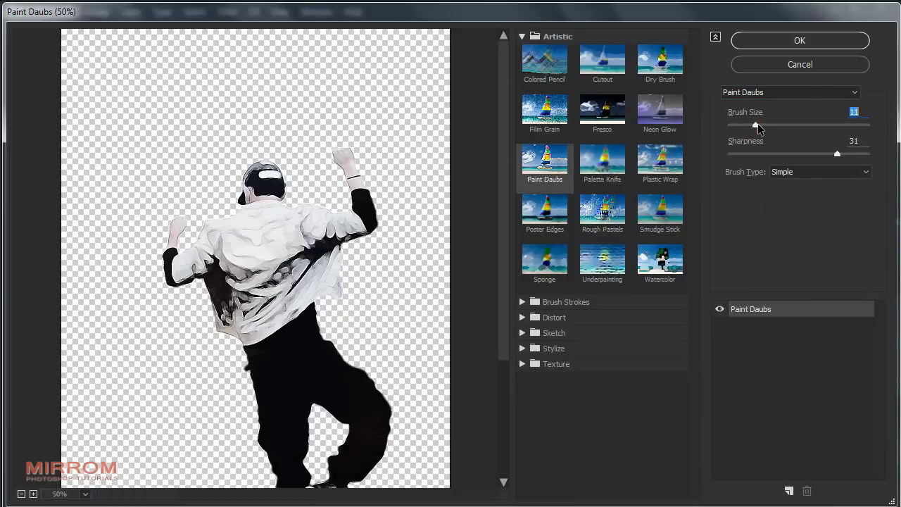
drag(750, 123, 747, 123)
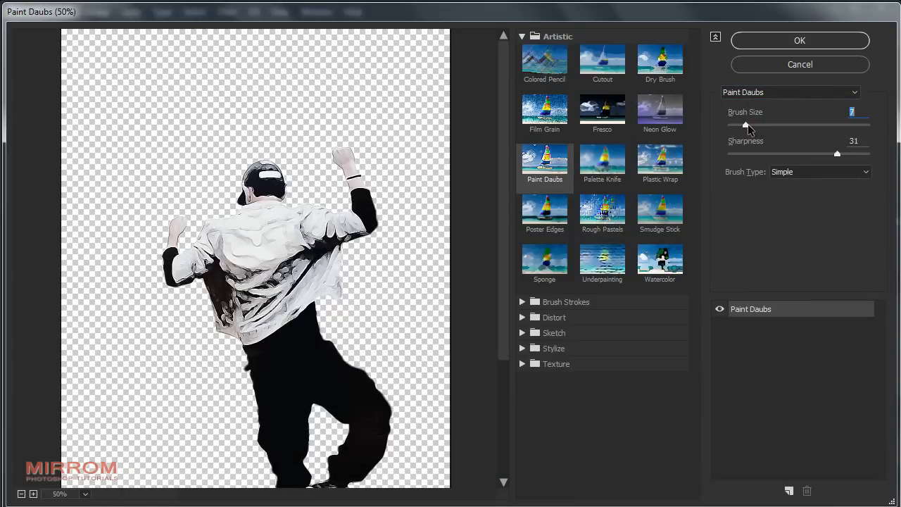
drag(839, 154, 841, 153)
click(786, 232)
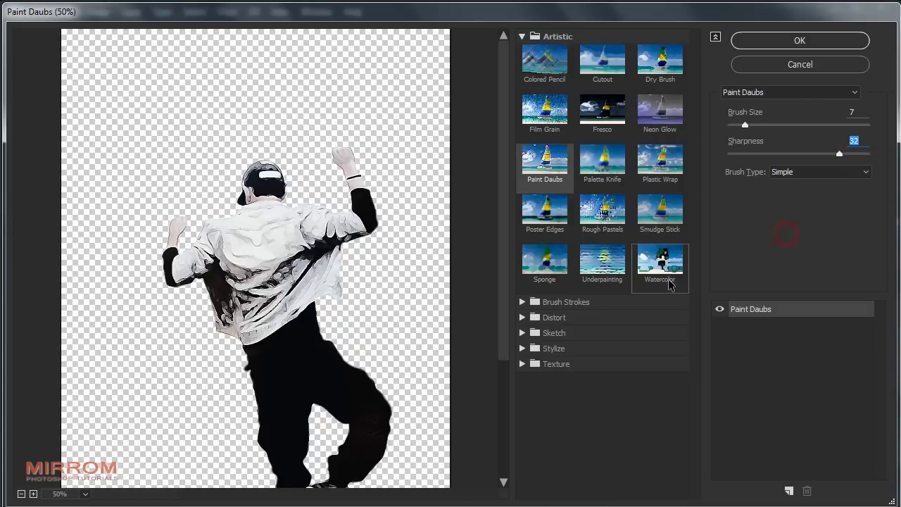
click(719, 310)
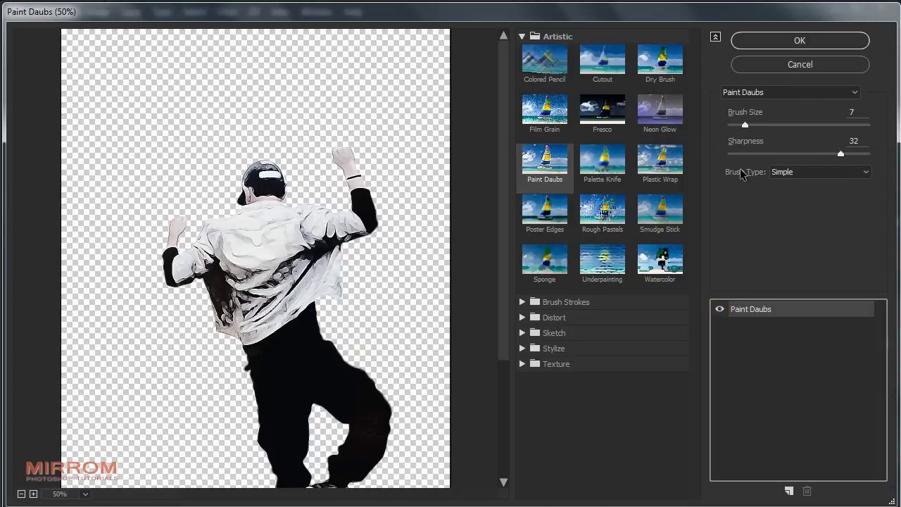
click(779, 46)
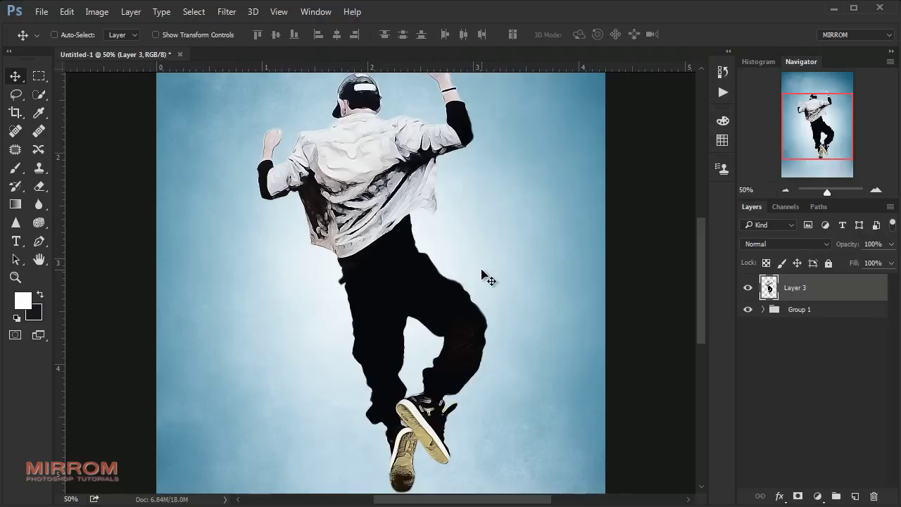
Zoom in to 66.67% to inspect the painted dancer.
scroll(482, 275, up, 2)
scroll(482, 275, down, 4)
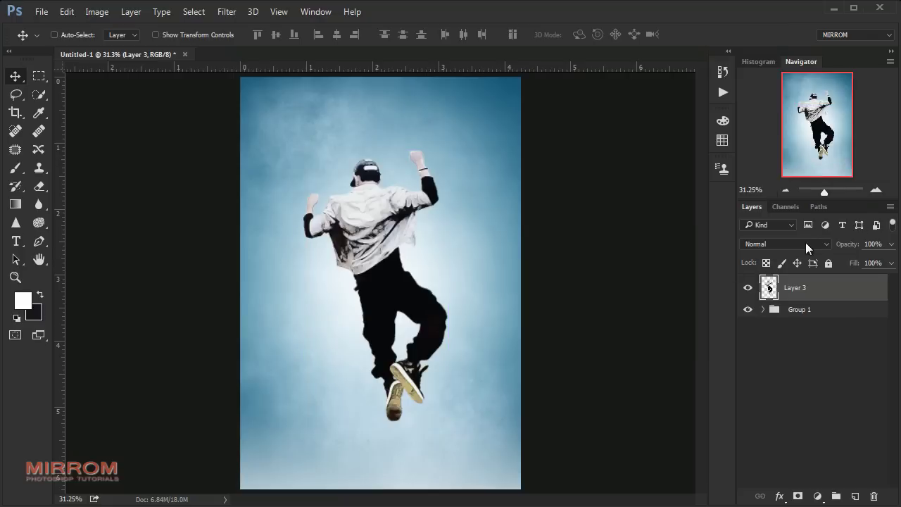
click(875, 190)
click(875, 190)
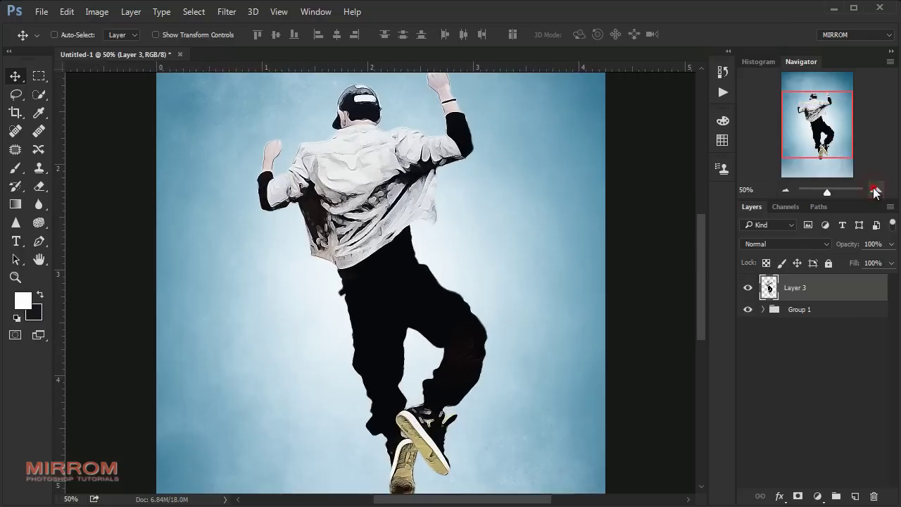
scroll(533, 202, up, 3)
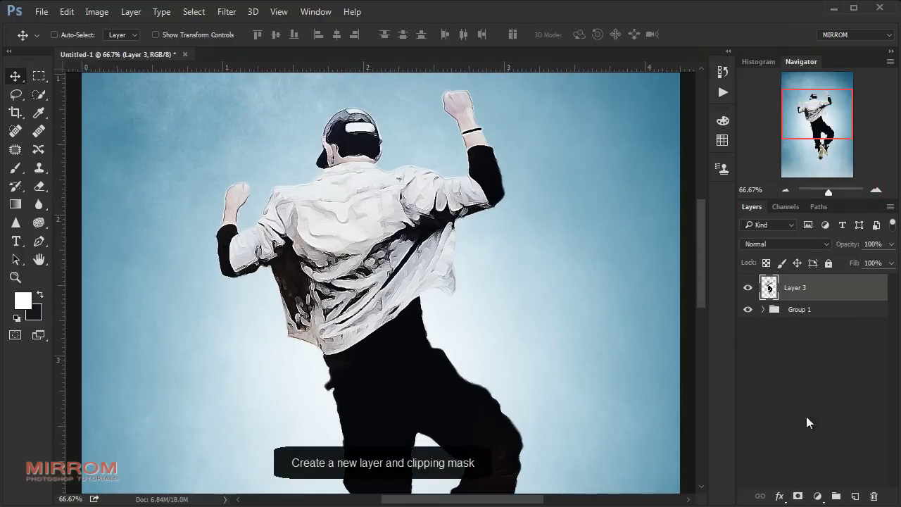
Add a new layer clipped to the dancer and set the foreground to peach #f7c595.
click(856, 497)
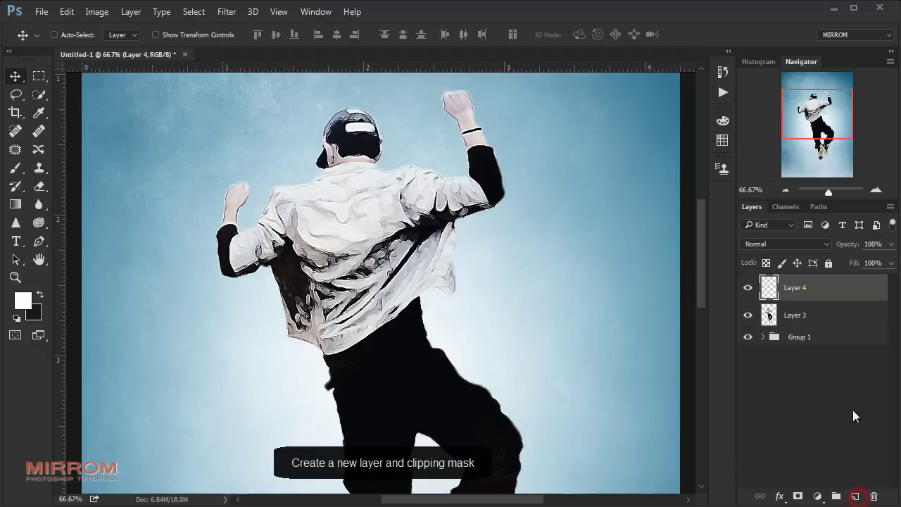
alt+click(848, 295)
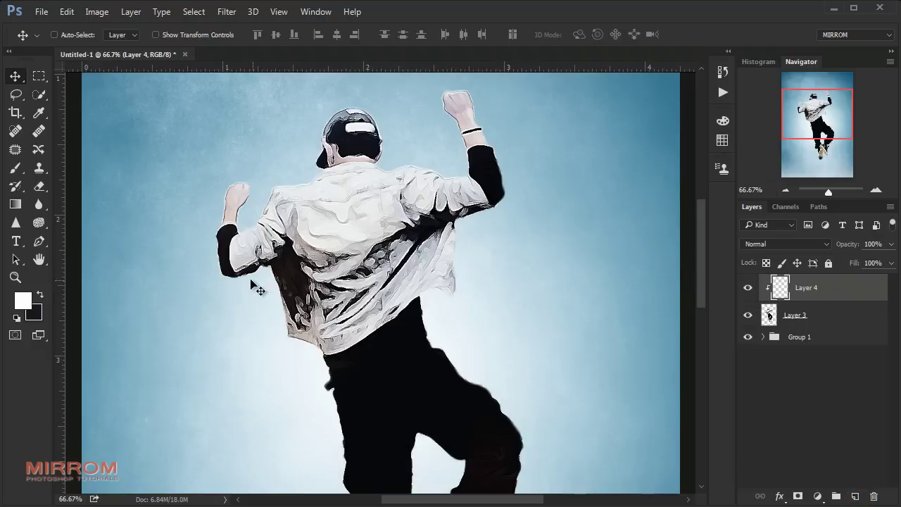
click(24, 302)
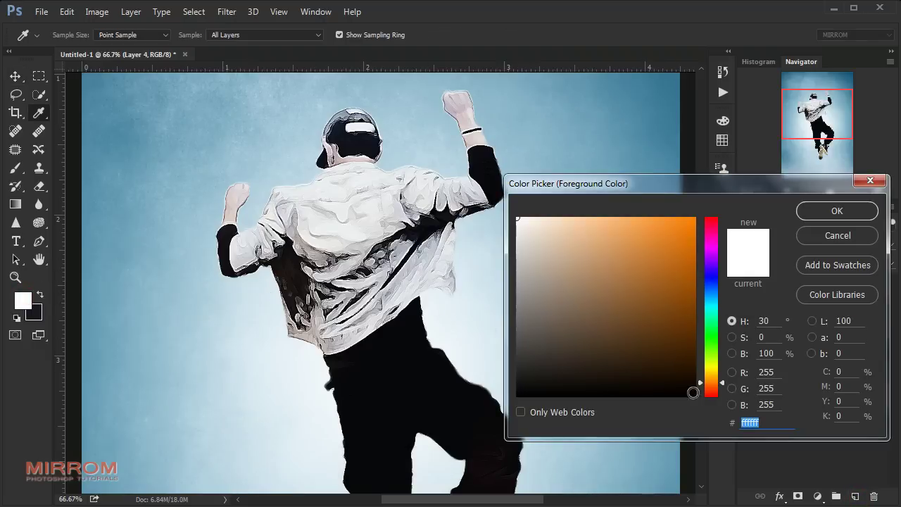
drag(636, 182, 536, 139)
click(663, 378)
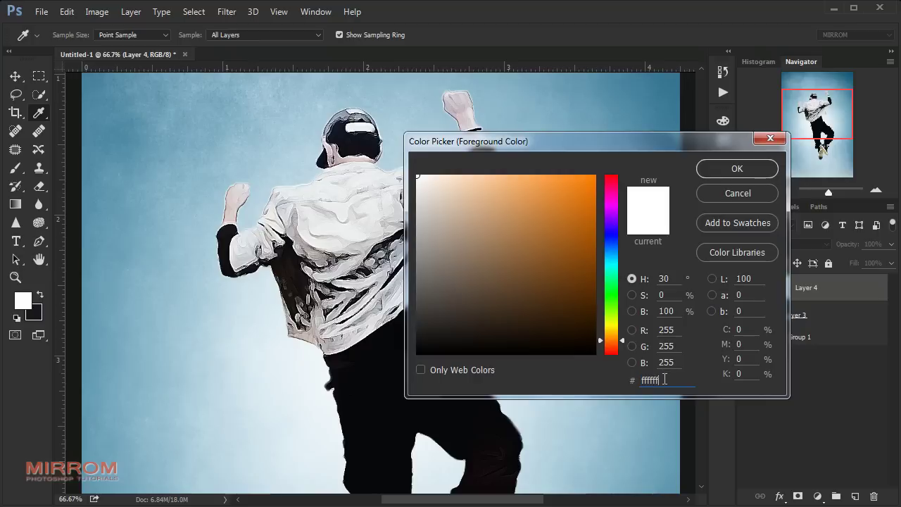
text(f7c595)
key(Return)
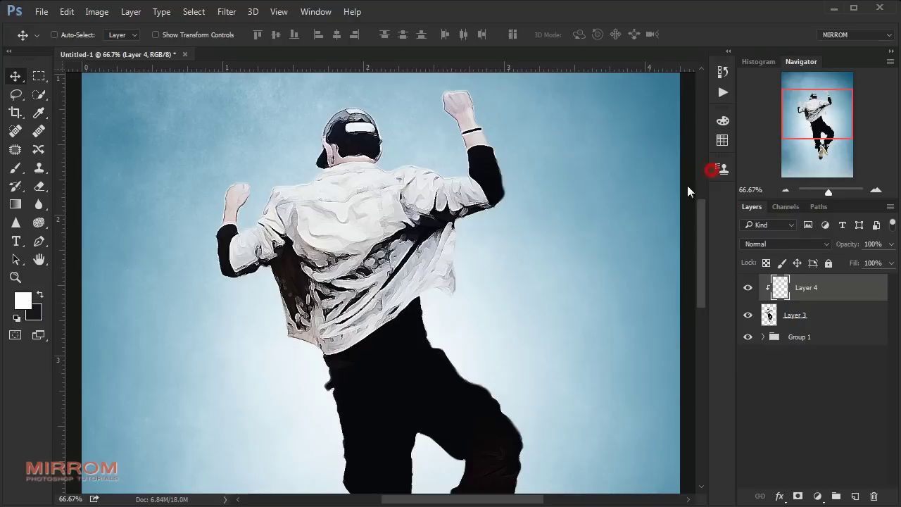
Brush peach over the raised right fist, then soften the brush hardness.
click(16, 168)
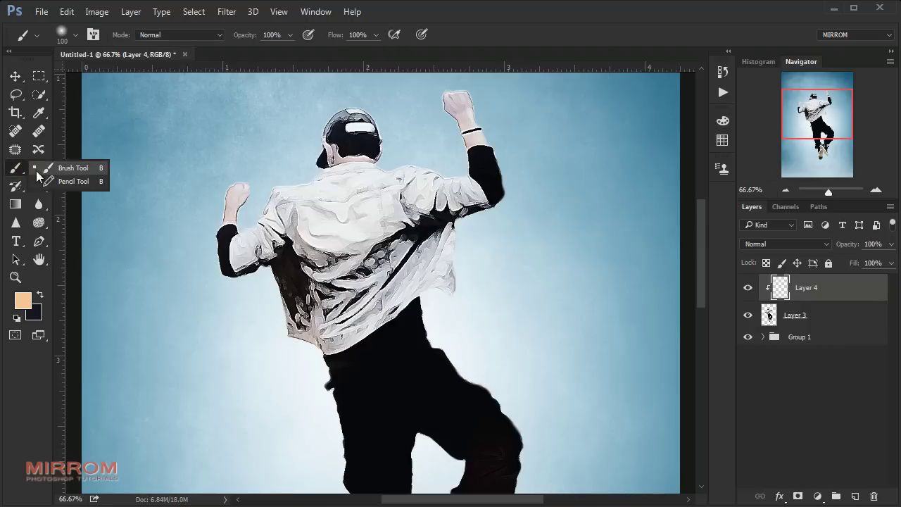
scroll(492, 126, up, 1)
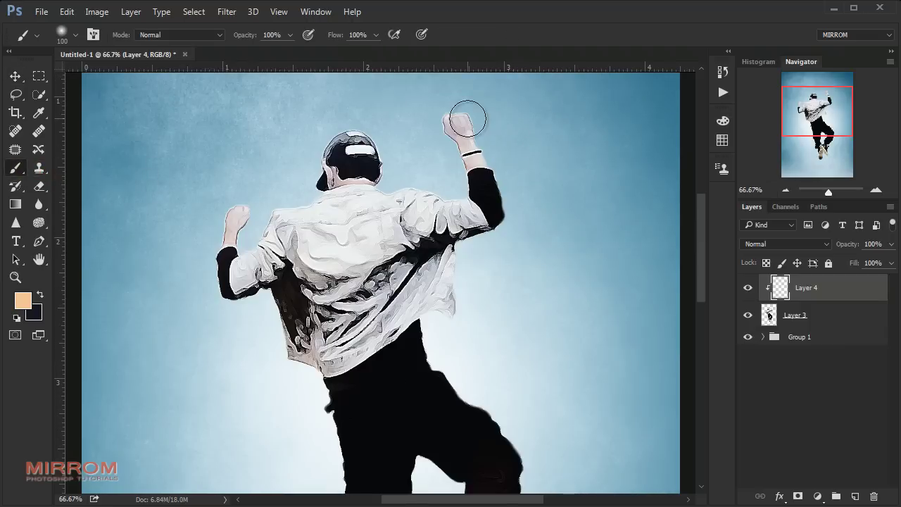
click(452, 126)
key(bracketleft)
key(bracketleft)
key(bracketleft)
mouse_move(460, 129)
mouse_down()
mouse_move(471, 141)
mouse_move(455, 143)
mouse_up()
key(bracketleft)
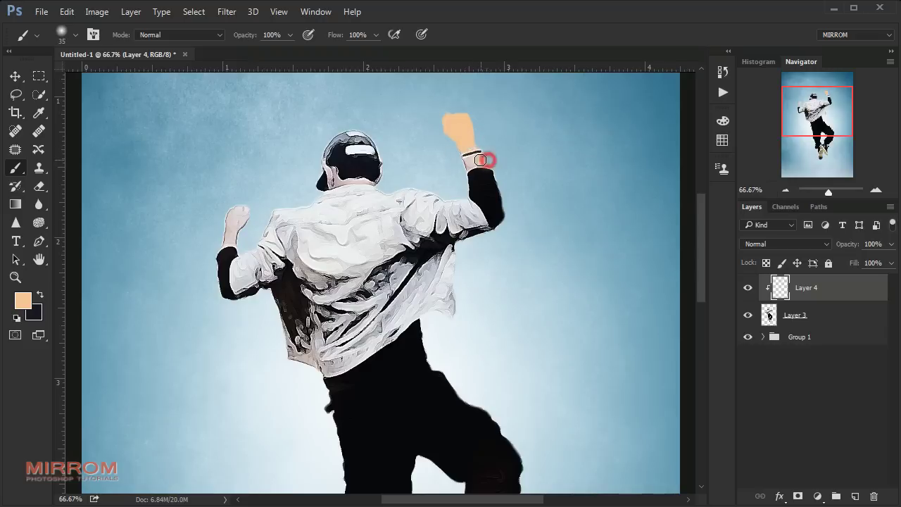
right_click(518, 147)
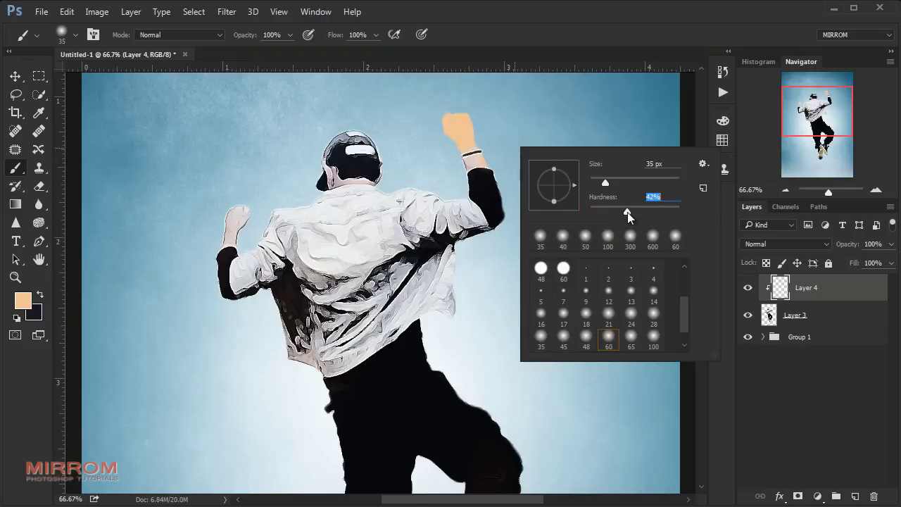
key(Return)
Paint peach over the ear, neck and left fist with a smaller brush.
key(bracketleft)
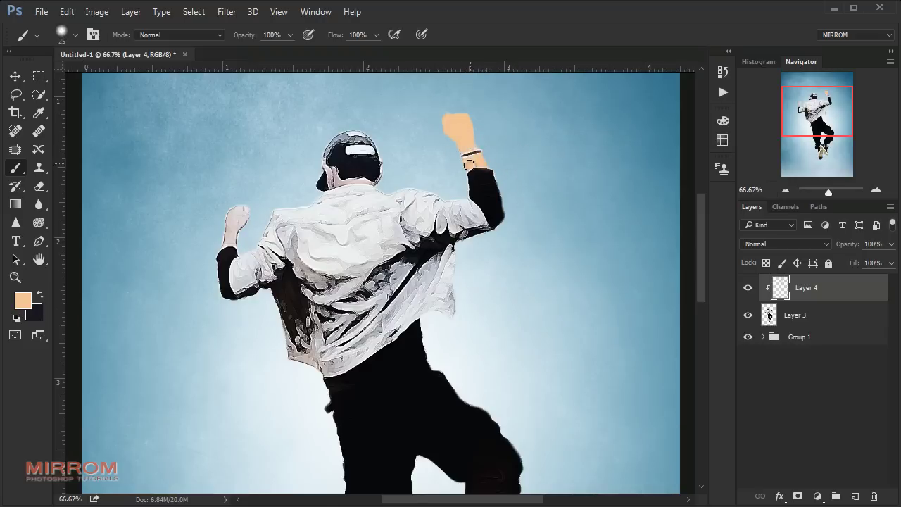
key(bracketleft)
key(bracketleft)
alt+scroll(354, 182, up, 1)
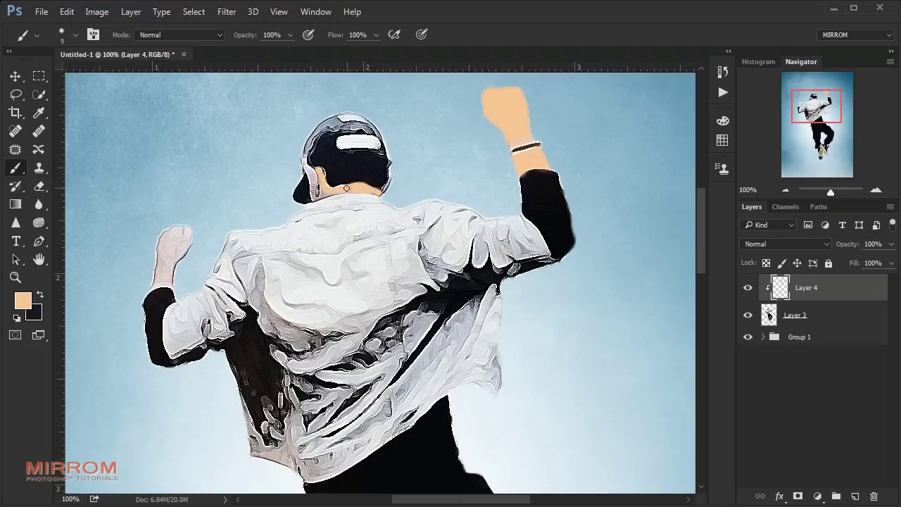
drag(314, 190, 316, 182)
key(bracketright)
drag(177, 237, 147, 275)
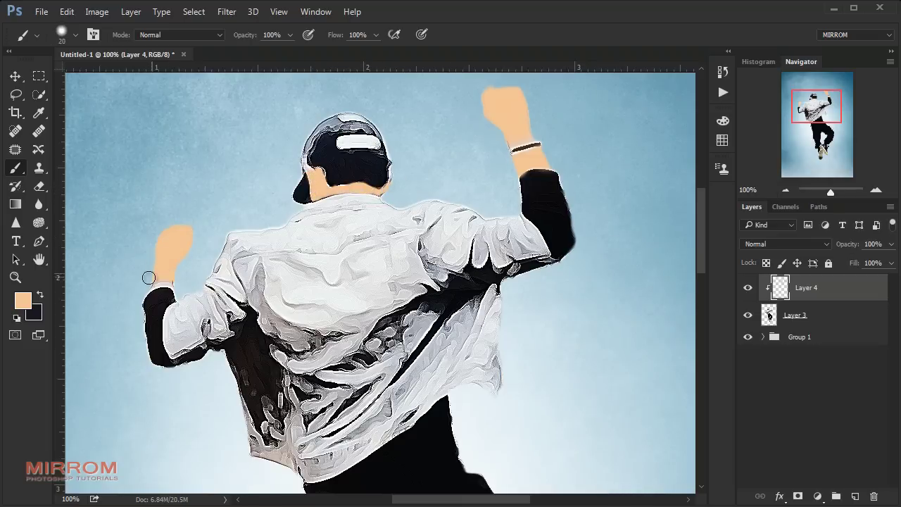
Set the skin paint layer's blend mode to Color and fit the poster in view.
click(791, 245)
click(773, 302)
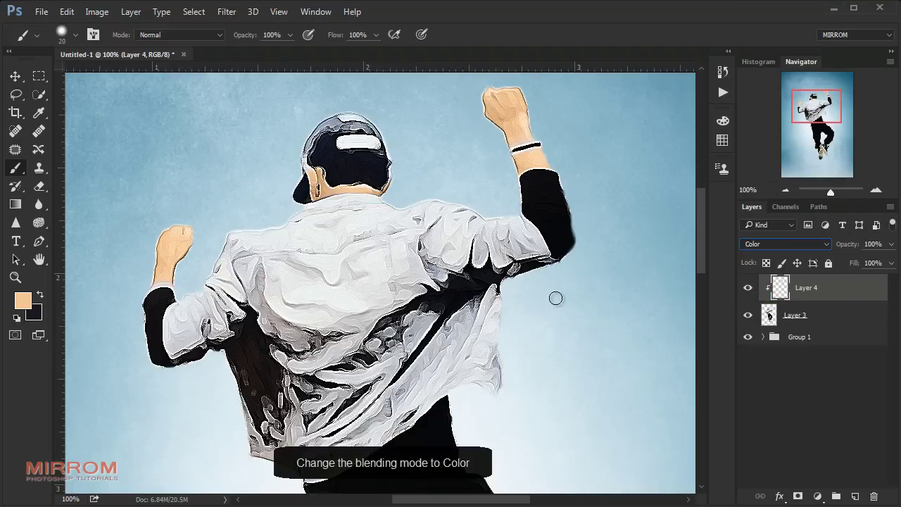
key(ctrl+0)
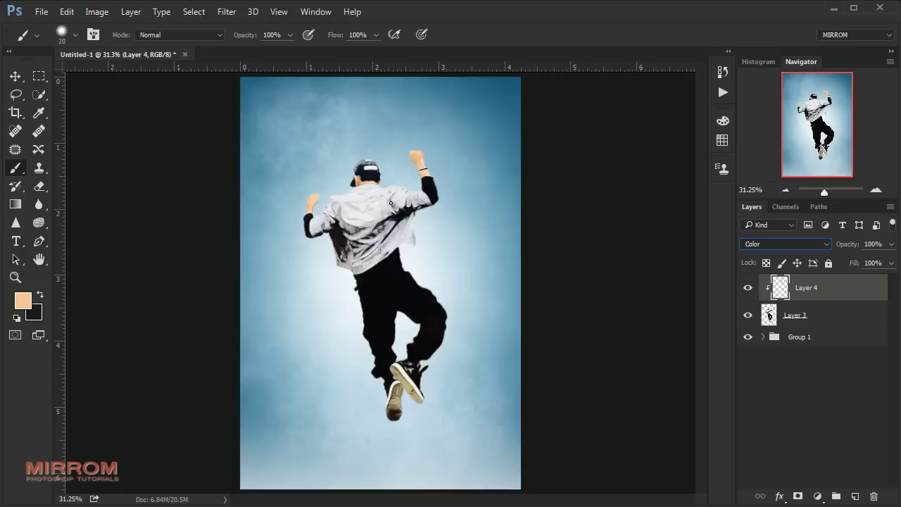
Add a new clipped layer above the skin layer and set the foreground to teal #5b8a8d.
click(803, 288)
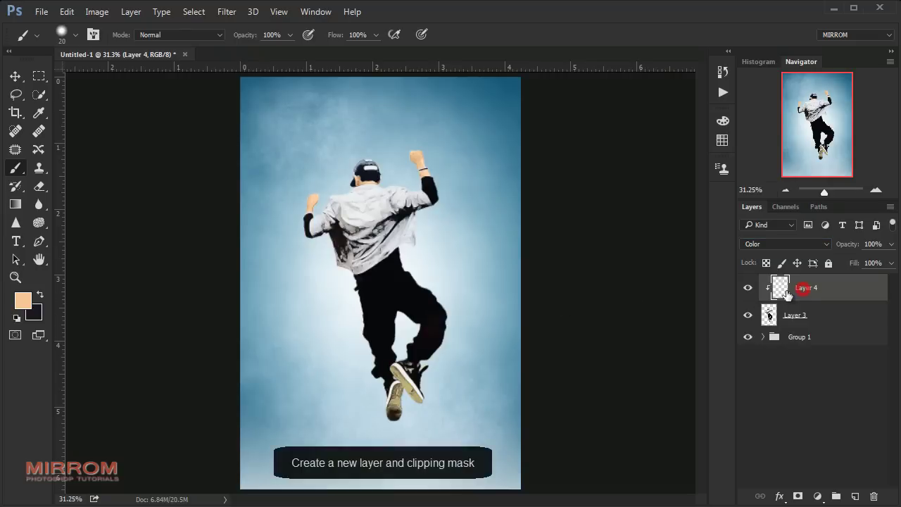
click(854, 495)
alt+click(840, 298)
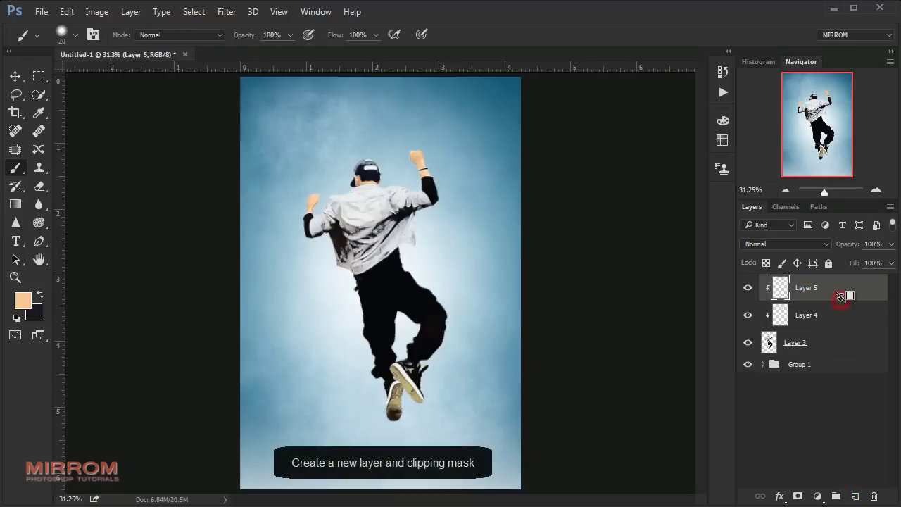
click(22, 300)
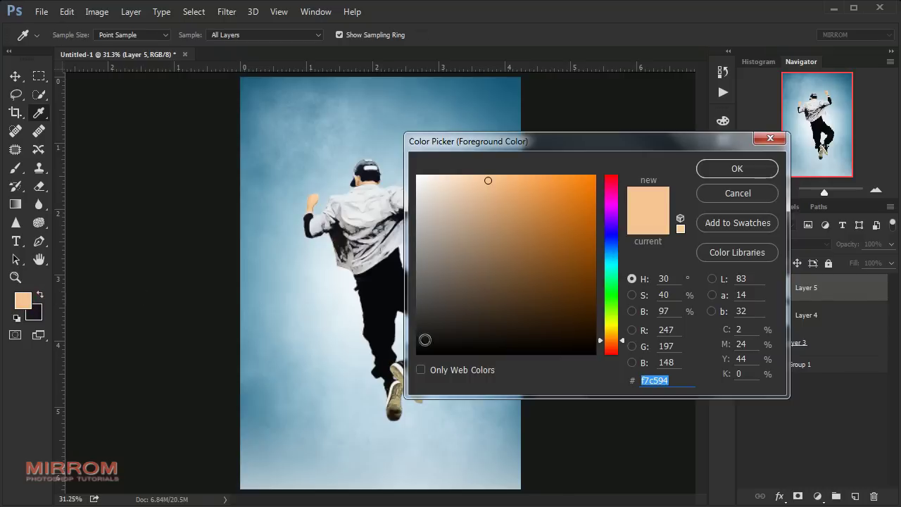
text(5b8a8d)
click(700, 174)
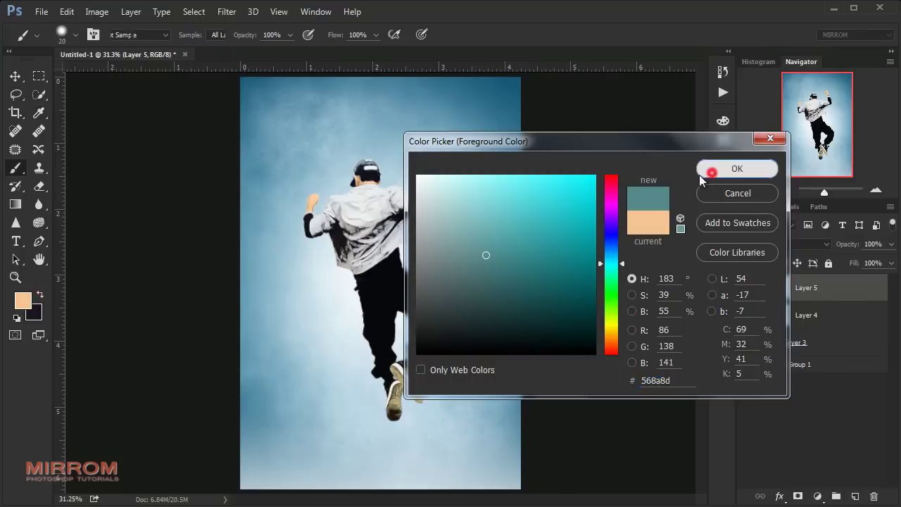
Paint teal over the white shirt, shoulders and left arm.
click(876, 191)
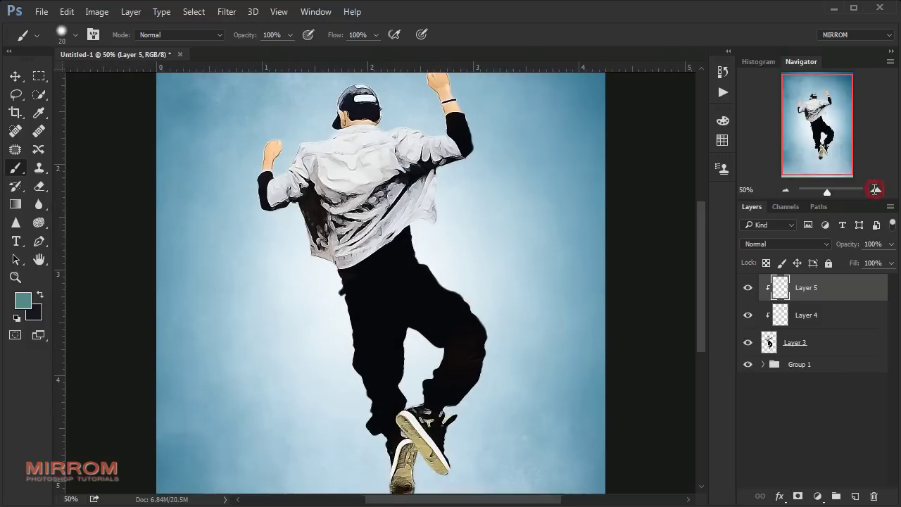
key(bracketright)
mouse_move(390, 216)
mouse_down()
mouse_move(327, 254)
mouse_move(429, 165)
mouse_up()
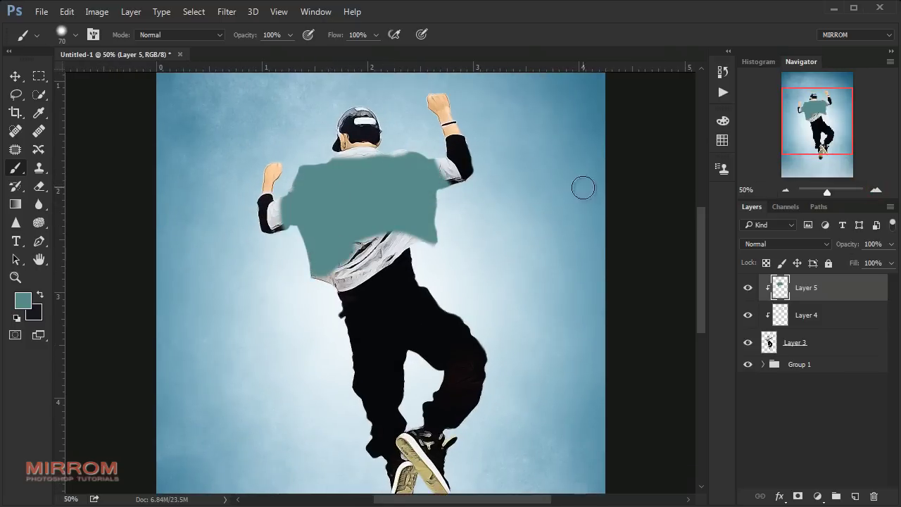
key(ctrl+plus)
key(bracketleft)
key(bracketleft)
key(bracketleft)
mouse_move(396, 111)
mouse_down()
mouse_move(239, 206)
mouse_move(253, 211)
mouse_up()
key(bracketright)
key(bracketright)
key(bracketright)
mouse_move(303, 282)
mouse_down()
mouse_move(432, 194)
mouse_move(444, 157)
mouse_up()
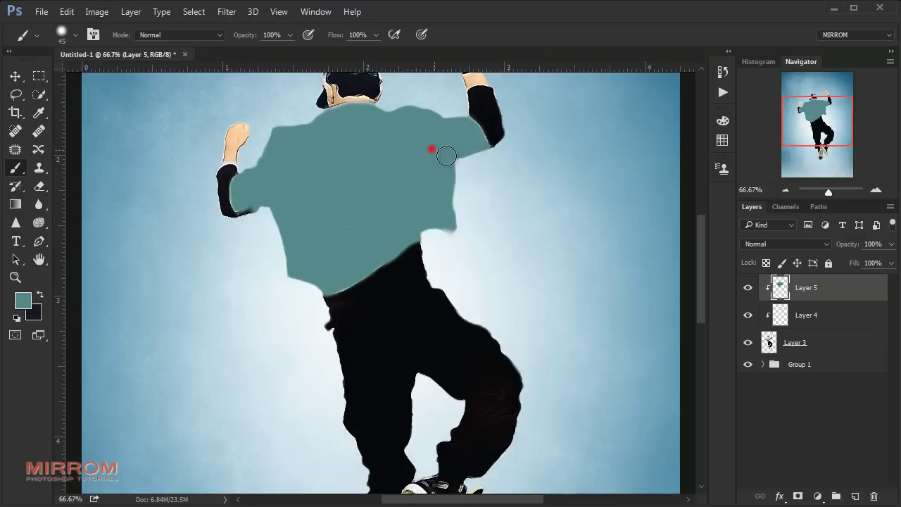
key(ctrl+0)
Set Layer 5's blend mode to Linear Light and compare it with another mode.
key(v)
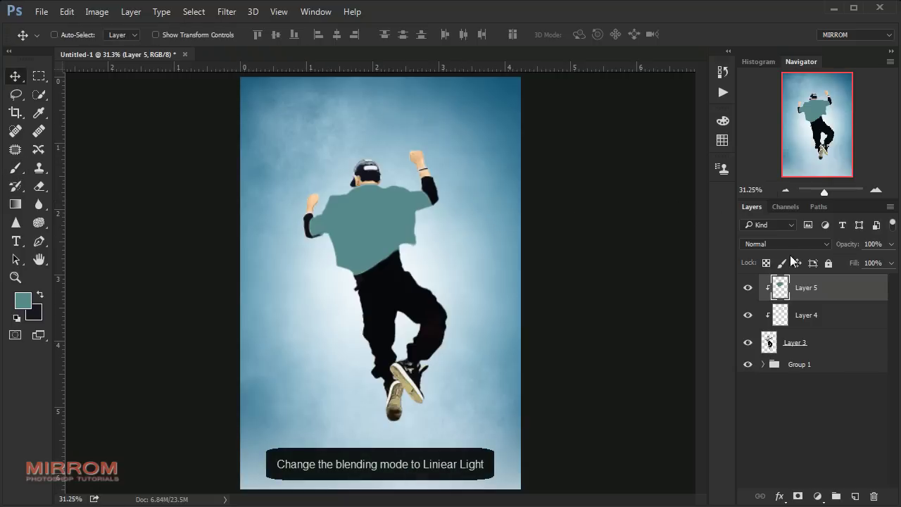
click(791, 244)
click(768, 194)
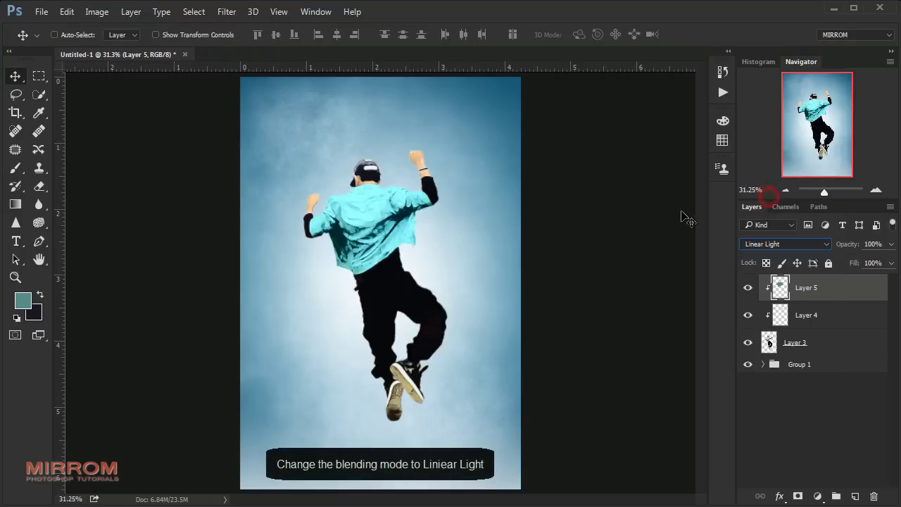
click(874, 191)
click(874, 191)
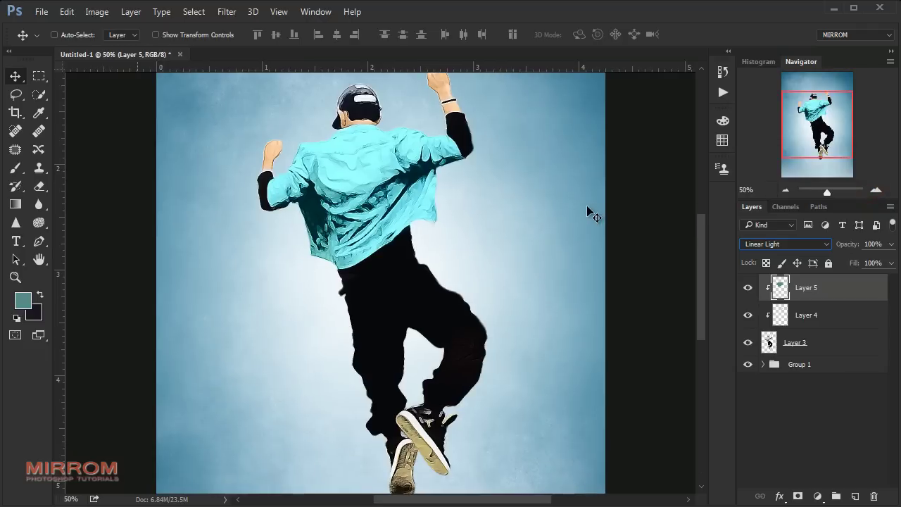
key(shift+minus)
key(shift+minus)
key(shift+minus)
key(shift+plus)
key(shift+plus)
key(shift+plus)
scroll(591, 213, up, 2)
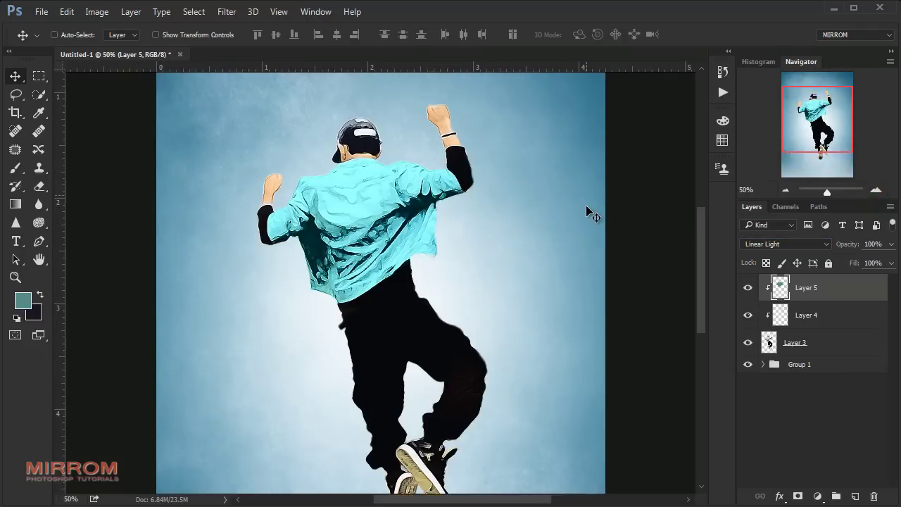
scroll(591, 214, down, 3)
scroll(591, 213, up, 1)
scroll(591, 213, up, 2)
key(ctrl+0)
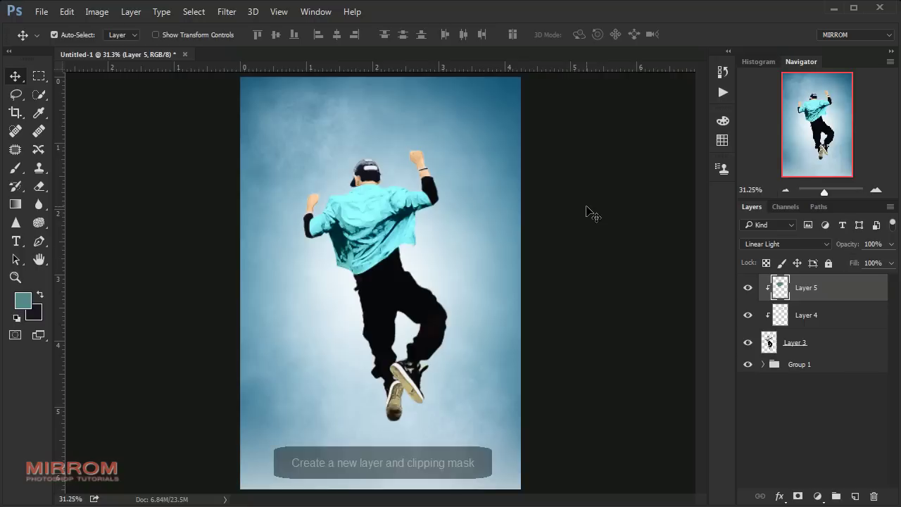
Add a new layer clipped to Layer 5 and set the foreground to pure red.
click(855, 496)
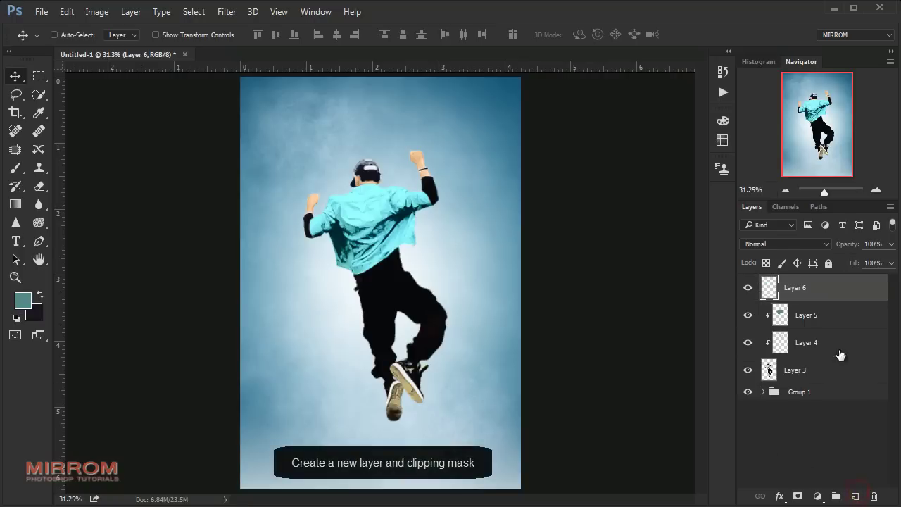
alt+click(853, 299)
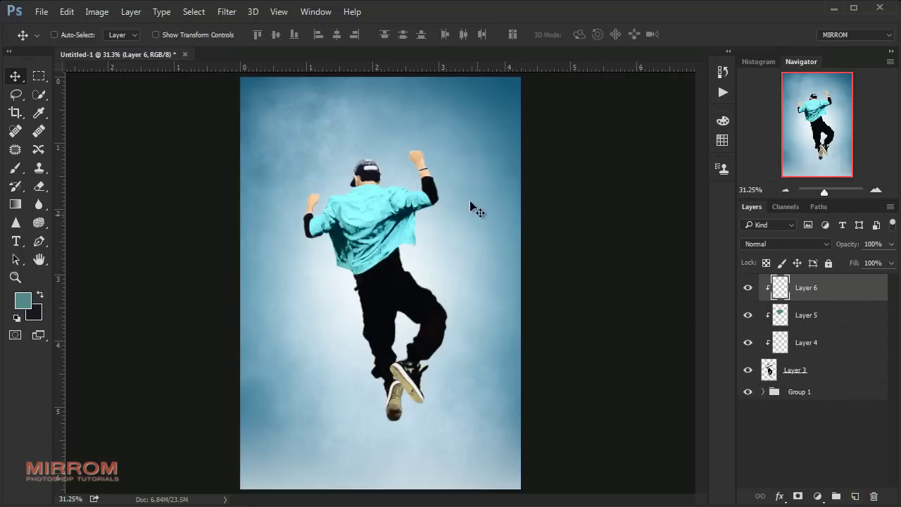
ctrl+click(382, 148)
ctrl+click(382, 147)
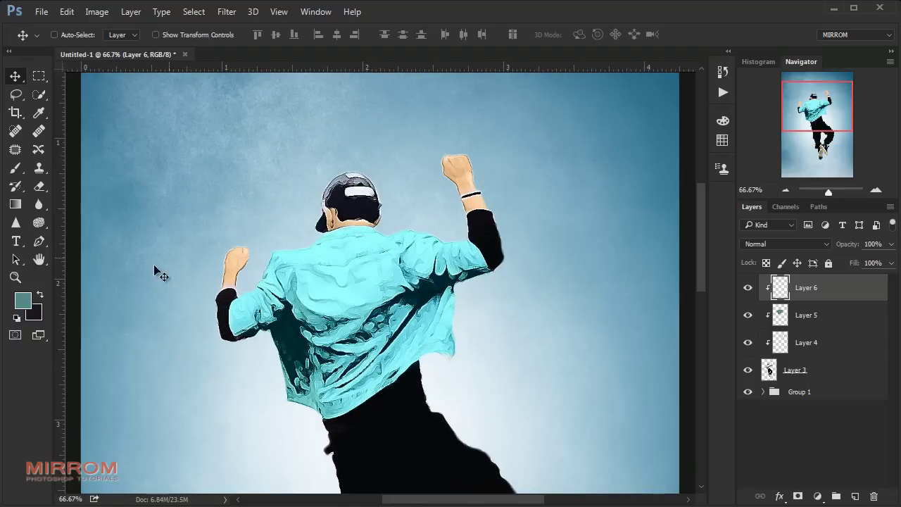
click(23, 300)
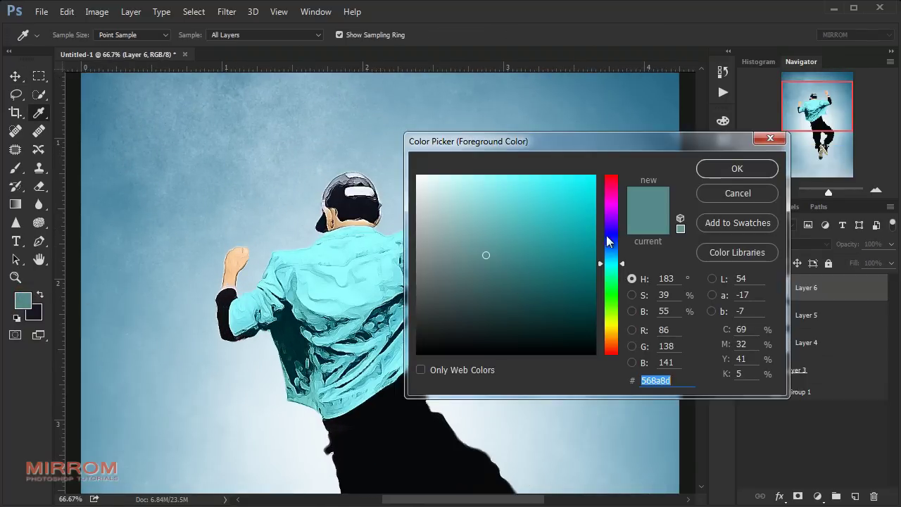
drag(607, 241, 610, 176)
click(595, 175)
click(712, 170)
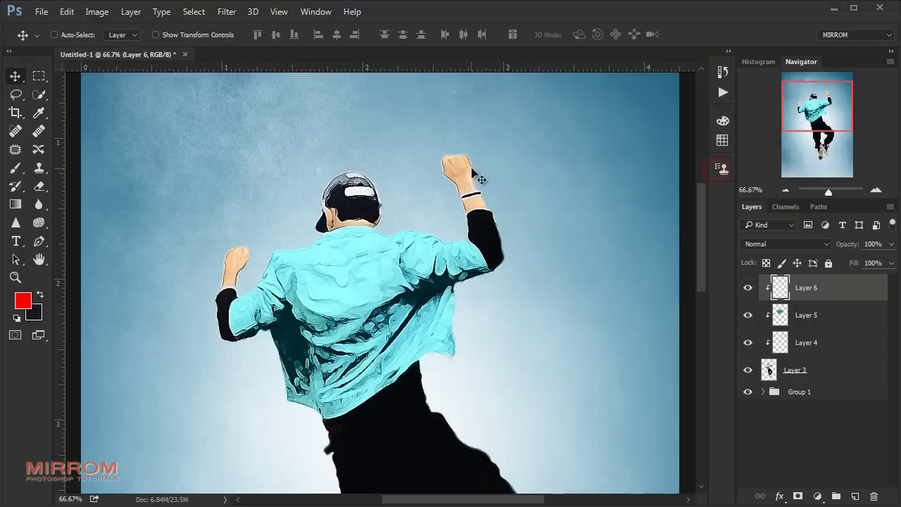
Paint red over the cap and set Layer 6's blend mode to Color.
key(b)
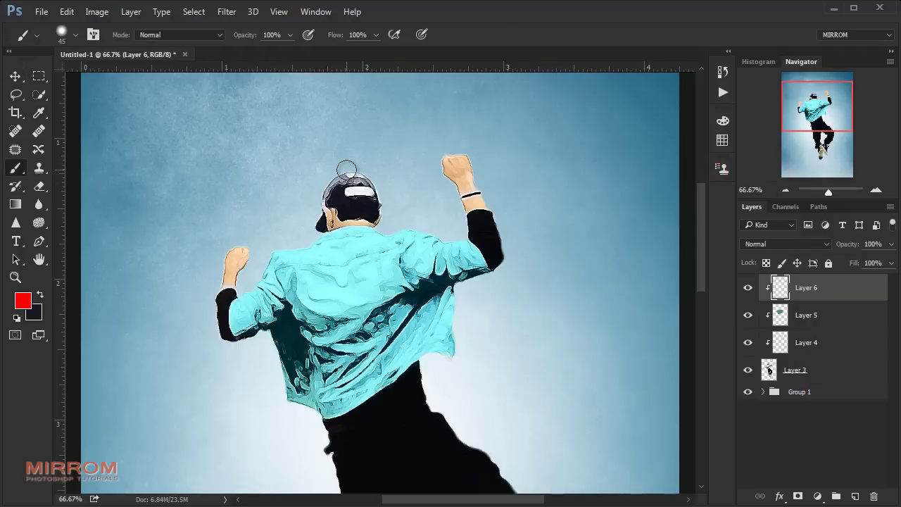
mouse_move(332, 177)
mouse_down()
mouse_move(367, 176)
mouse_move(326, 193)
mouse_up()
key(bracketleft)
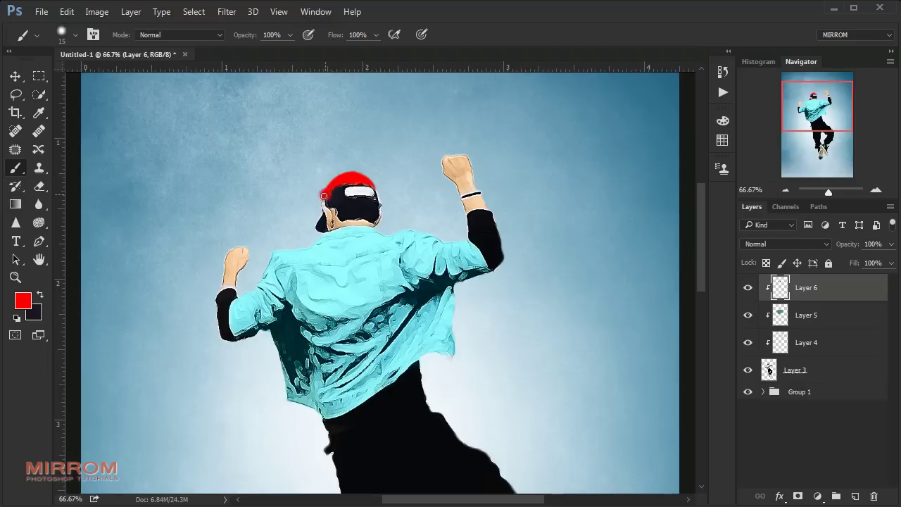
key(v)
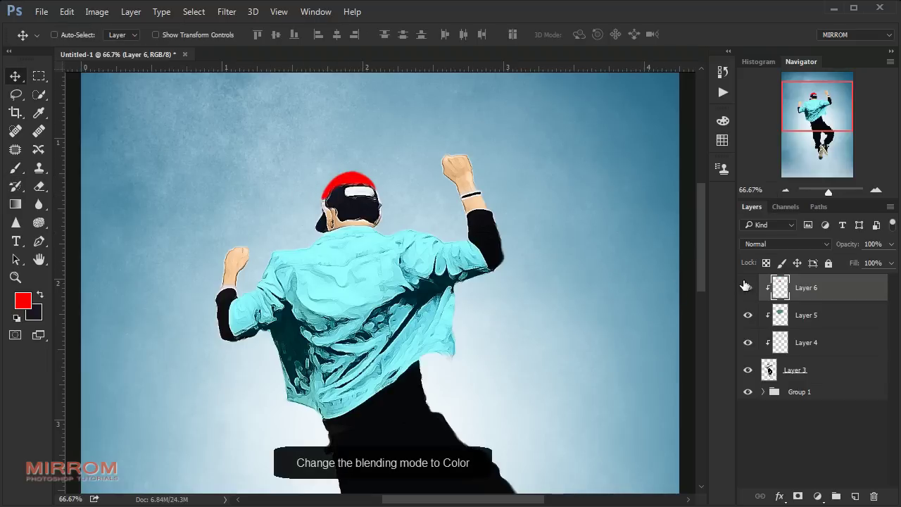
click(764, 244)
click(765, 301)
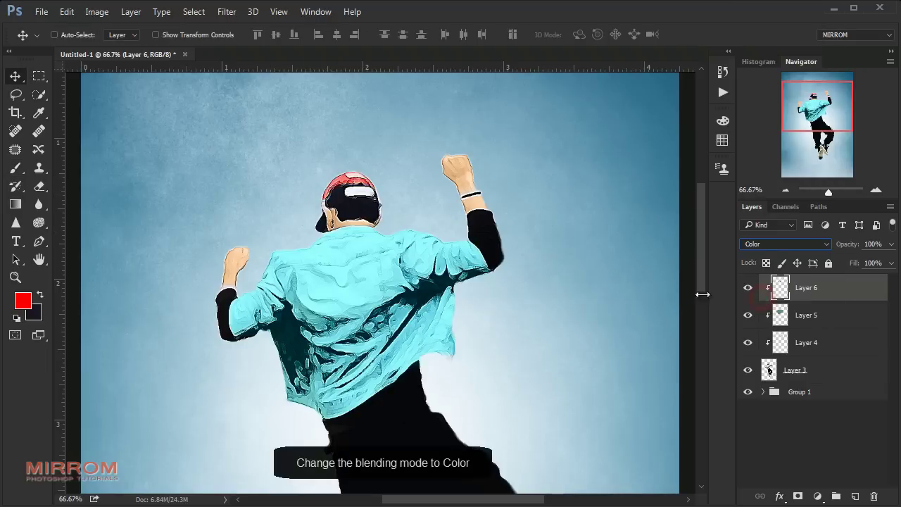
key(ctrl+0)
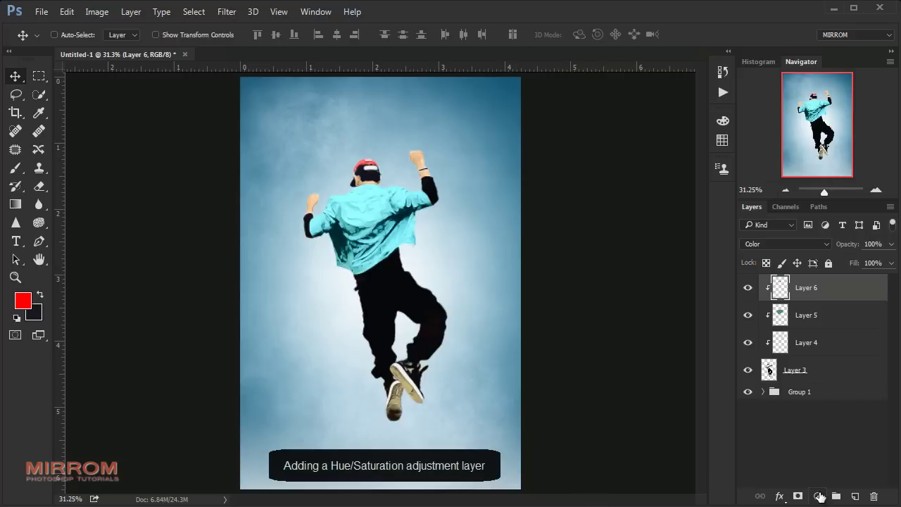
Add a clipped Hue/Saturation layer with Saturation +43 and compare before and after.
click(818, 497)
click(816, 318)
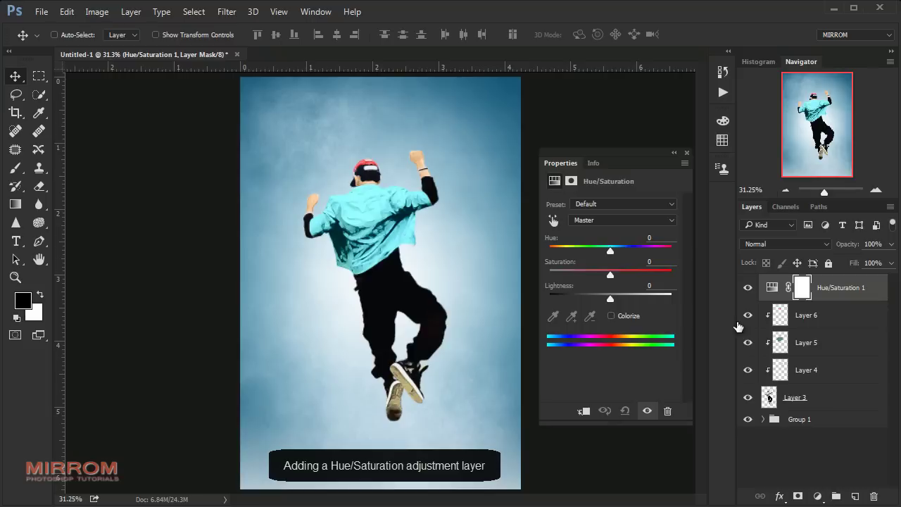
click(582, 411)
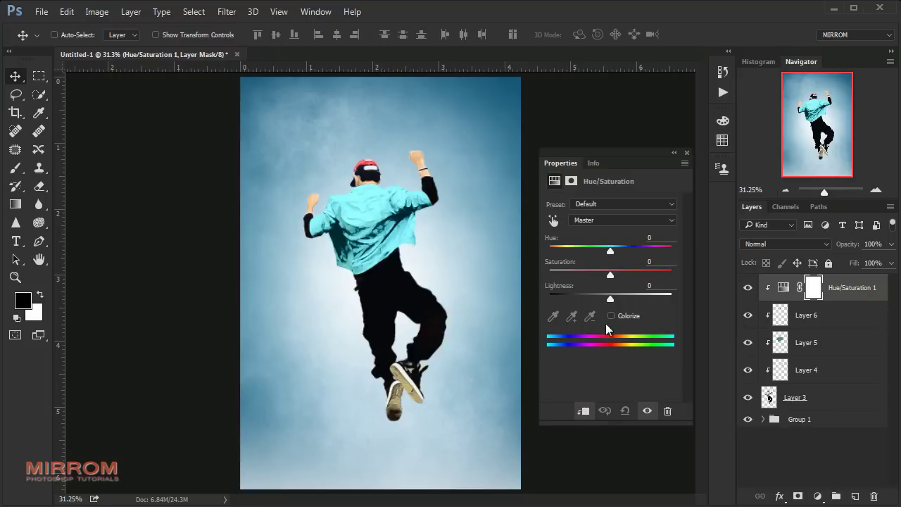
drag(613, 271, 636, 273)
click(686, 152)
click(748, 288)
click(748, 288)
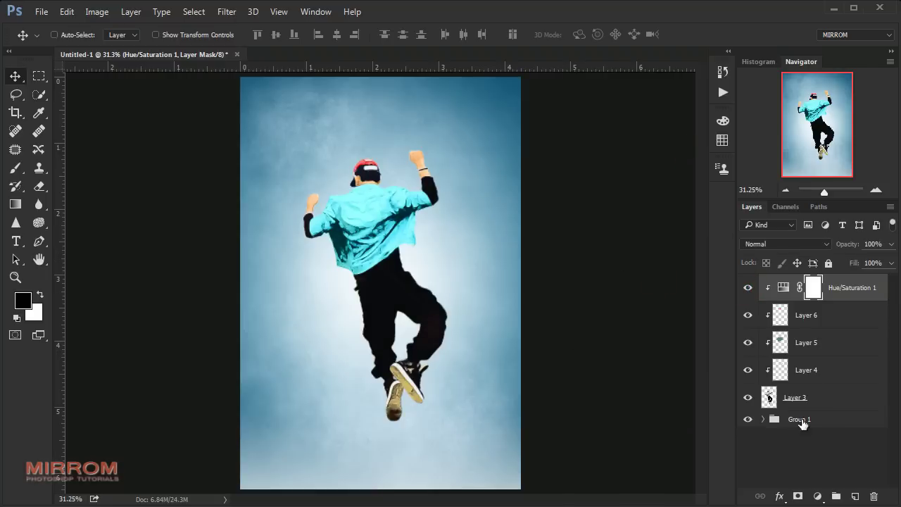
Stamp the visible dancer into a new Layer 7 with Group 1 hidden.
click(747, 419)
key(shift+ctrl+alt+e)
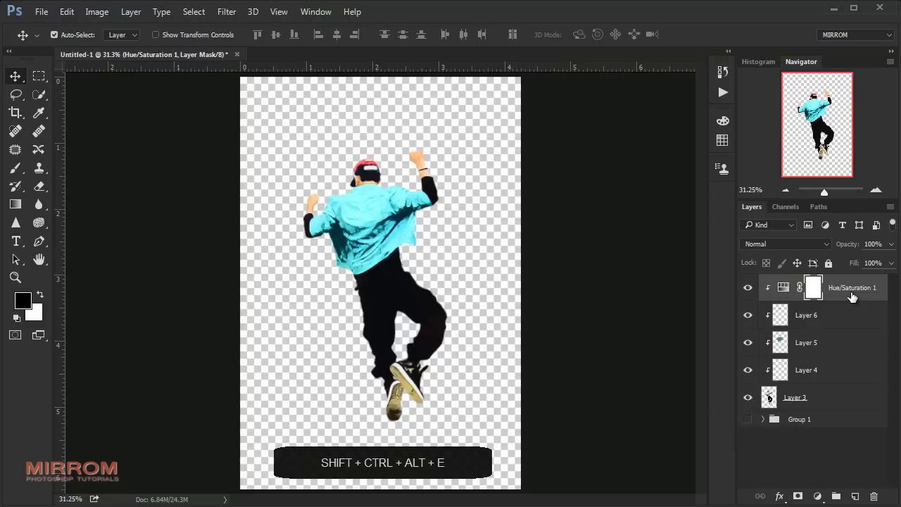
click(745, 448)
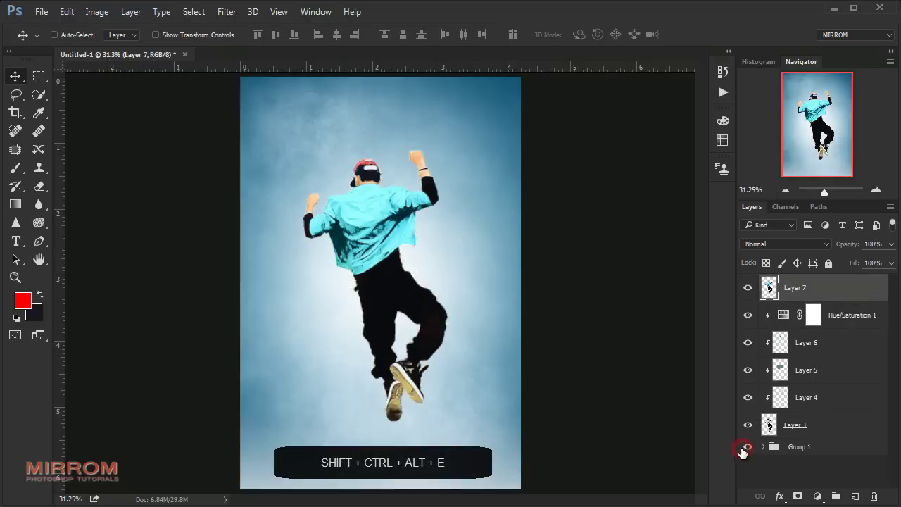
Move Hue/Saturation 1 through Layer 3 into Group 1 and select Layer 7.
click(850, 316)
shift+click(820, 423)
drag(864, 370, 872, 496)
double_click(747, 310)
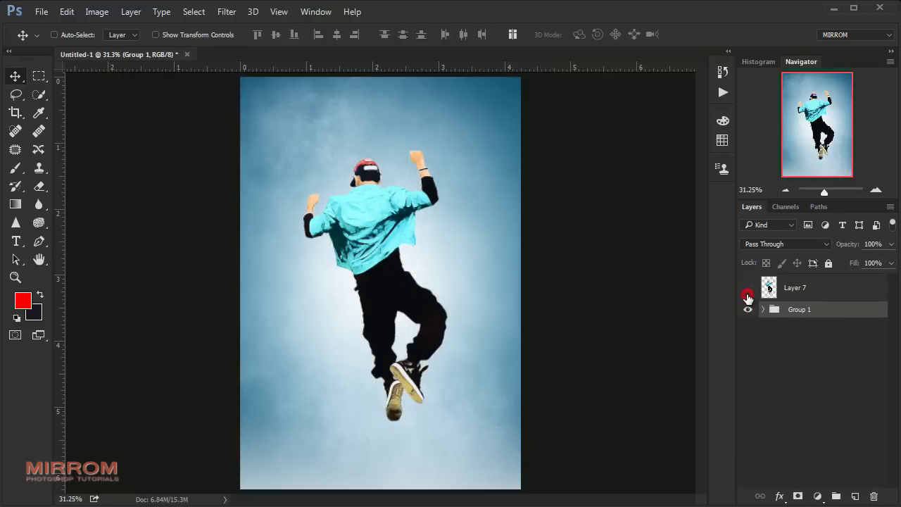
double_click(747, 288)
click(775, 288)
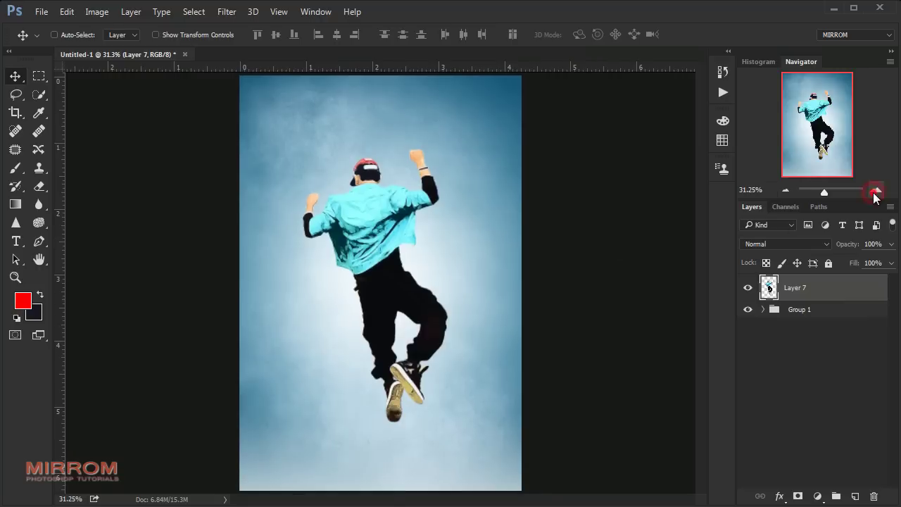
click(876, 190)
scroll(533, 246, down, 3)
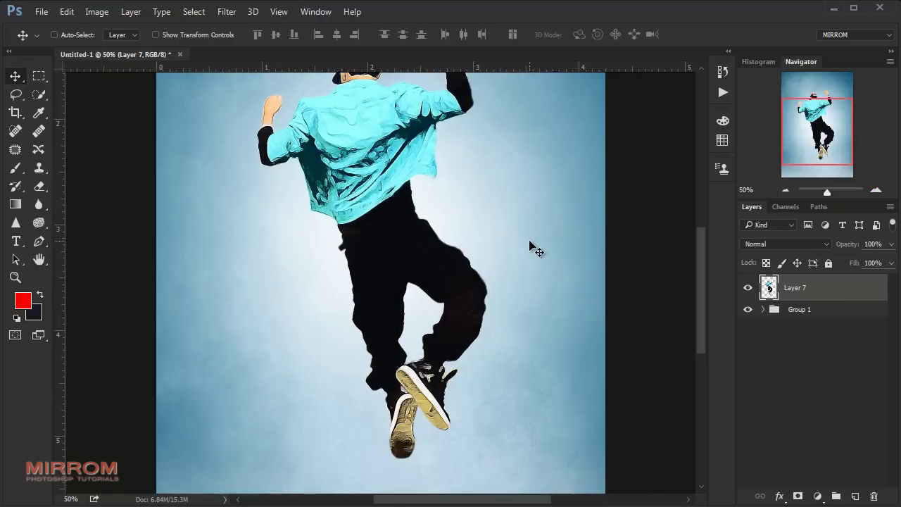
scroll(533, 247, up, 3)
scroll(532, 246, down, 2)
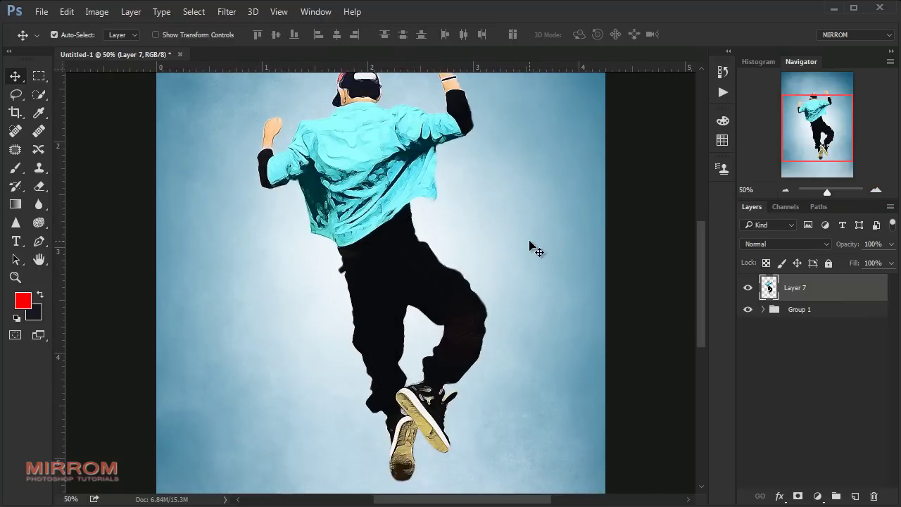
key(ctrl+0)
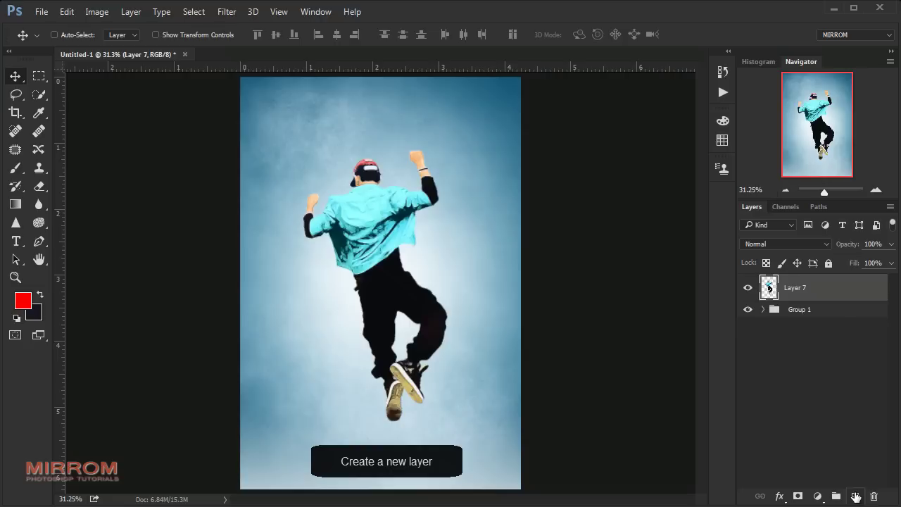
Fill the dancer's outline with black on a new Layer 8.
click(855, 496)
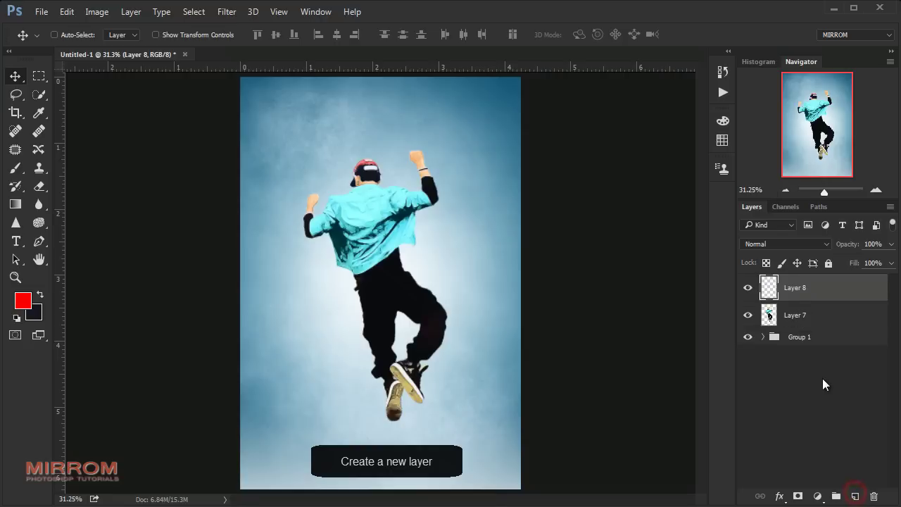
ctrl+click(770, 317)
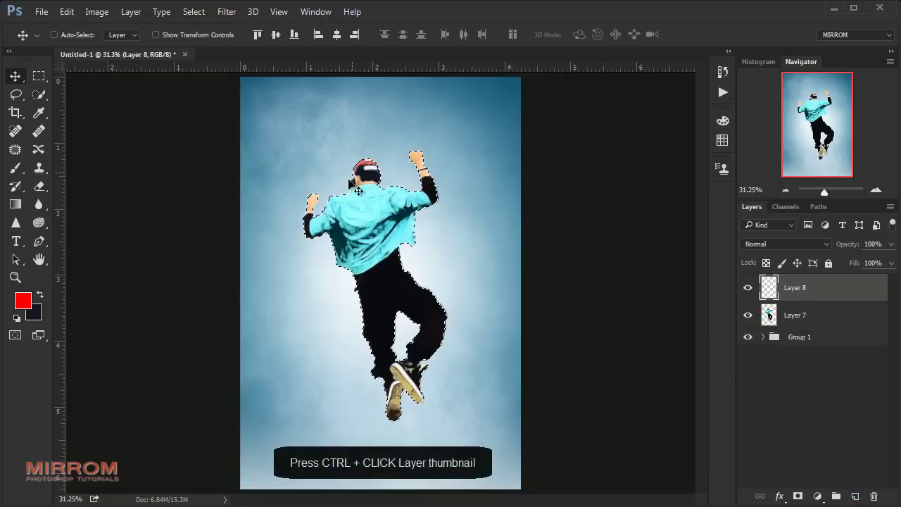
click(23, 301)
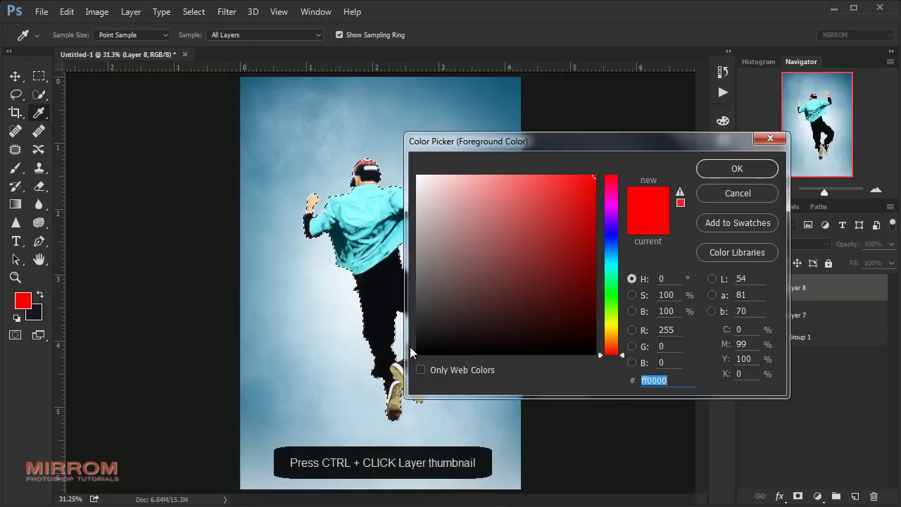
click(416, 351)
key(Return)
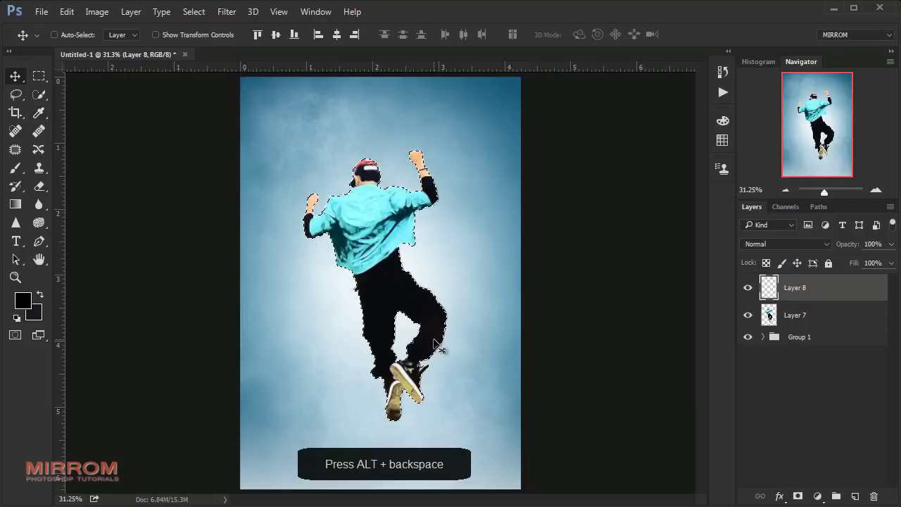
key(alt+BackSpace)
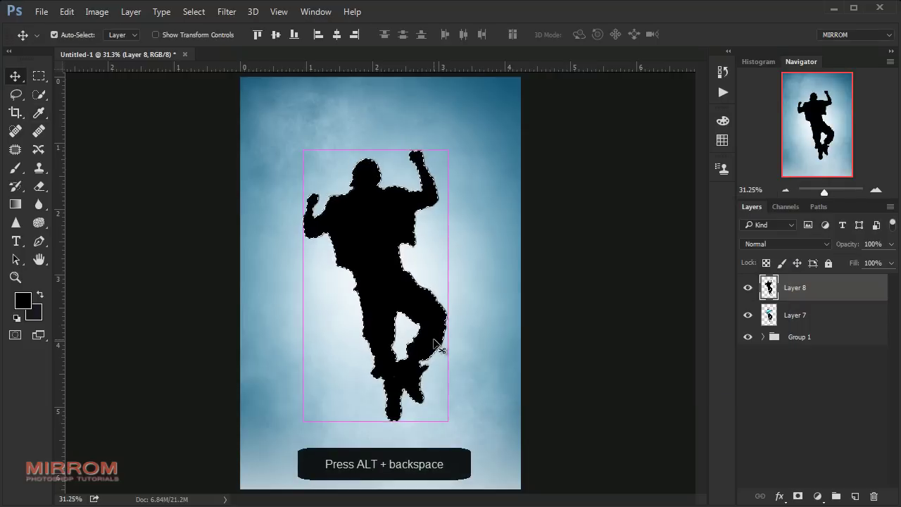
key(ctrl+d)
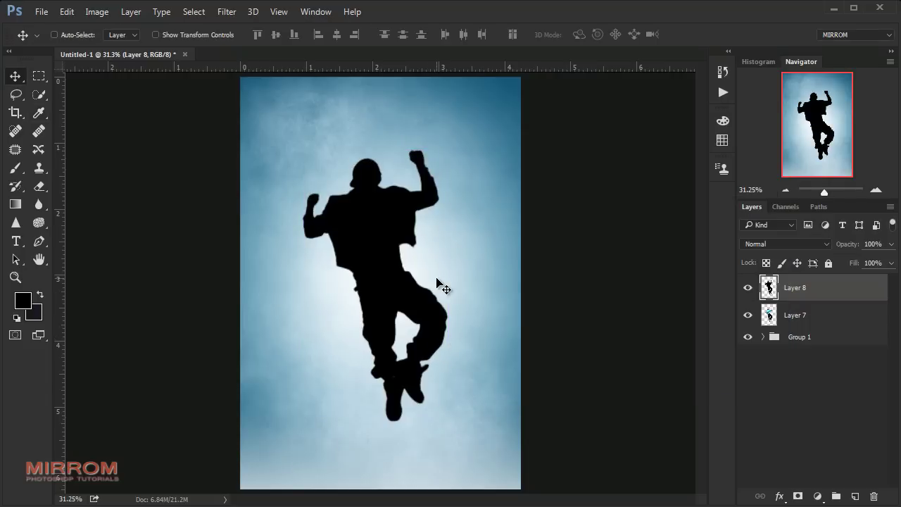
Squash the black silhouette flat and widen its base in perspective beneath the feet.
key(ctrl+minus)
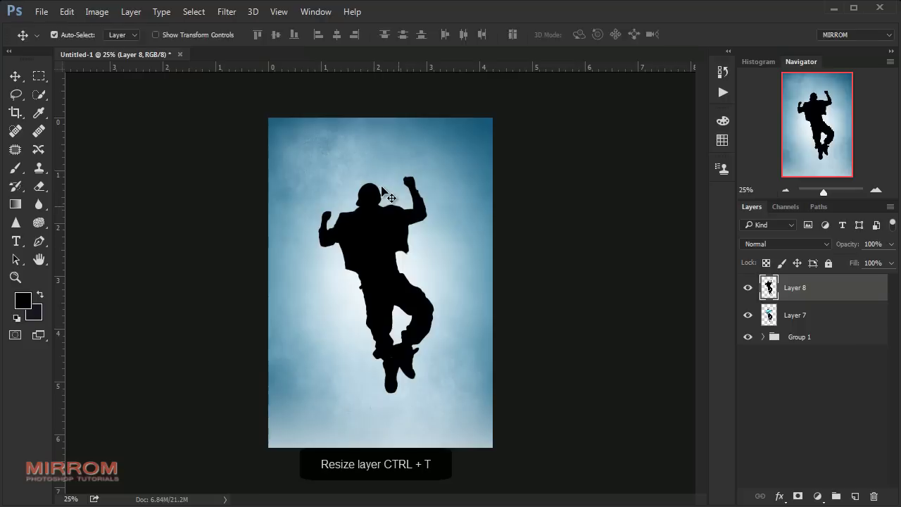
key(ctrl+t)
drag(378, 173, 374, 422)
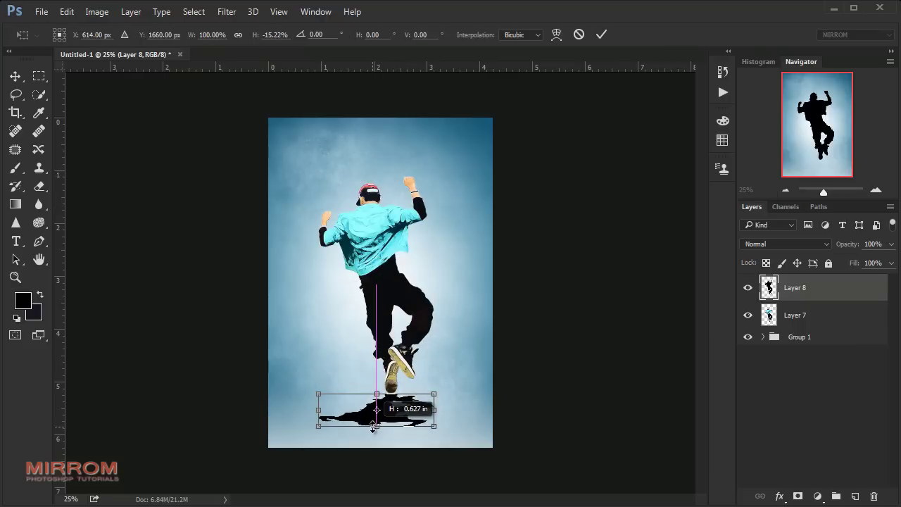
drag(374, 422, 377, 427)
right_click(416, 418)
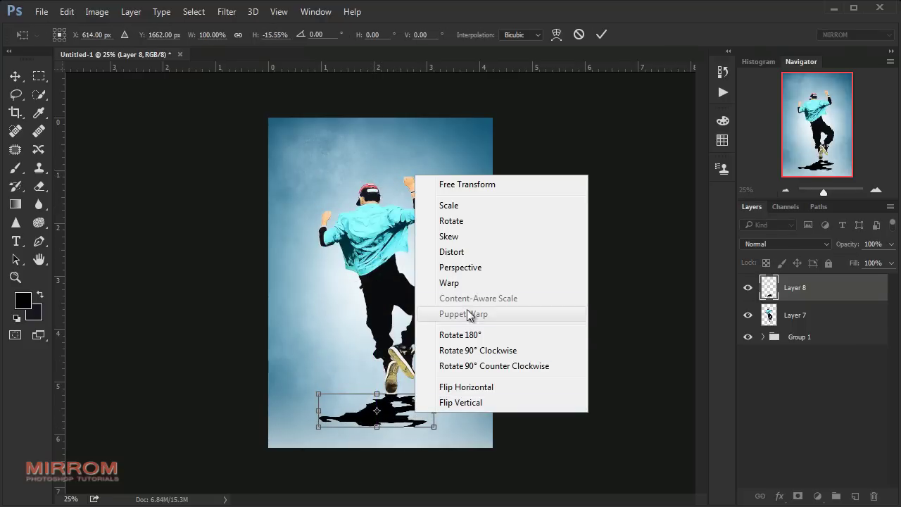
click(470, 271)
drag(316, 426, 313, 429)
key(Return)
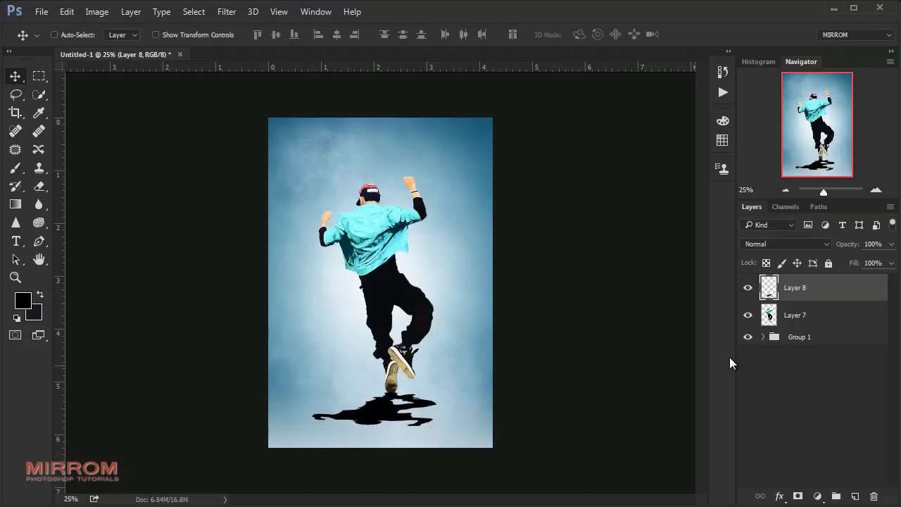
Move Layer 8 below Layer 7, apply a 12.7 px Gaussian Blur and set opacity to 40%.
drag(795, 287, 795, 325)
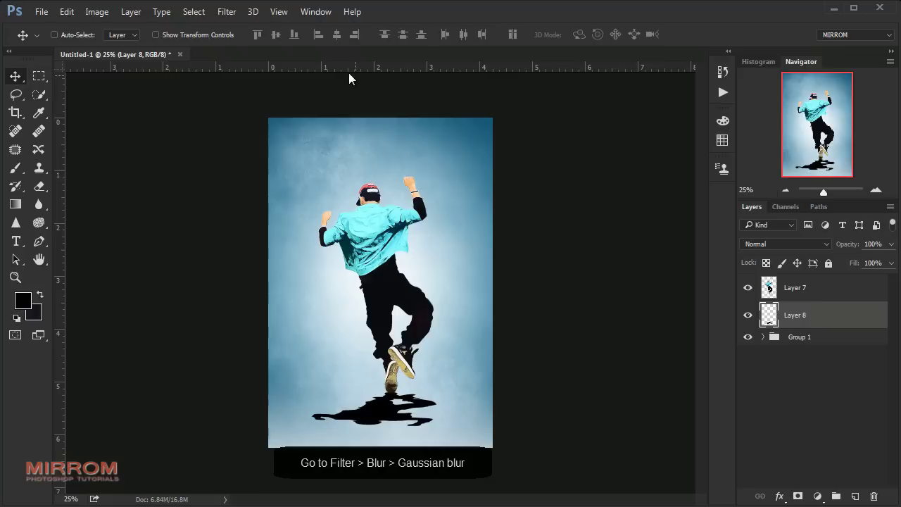
click(227, 11)
mouse_move(310, 167)
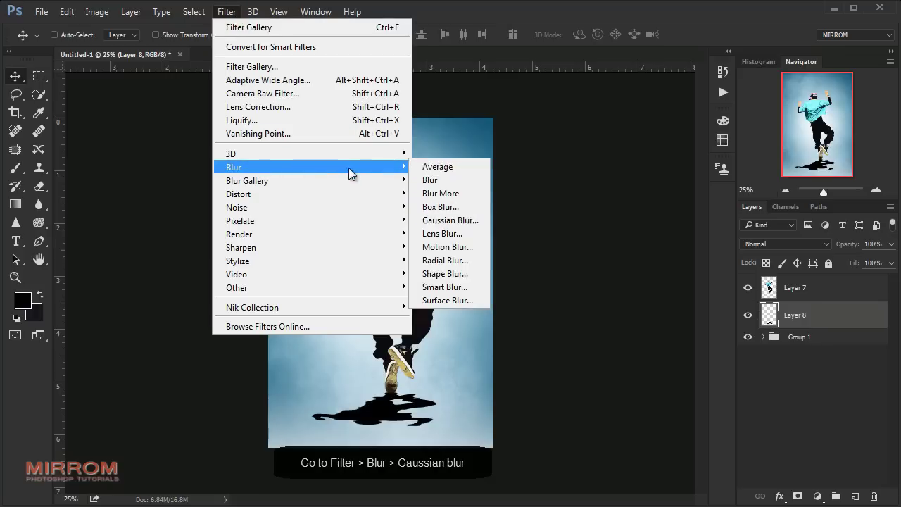
click(479, 221)
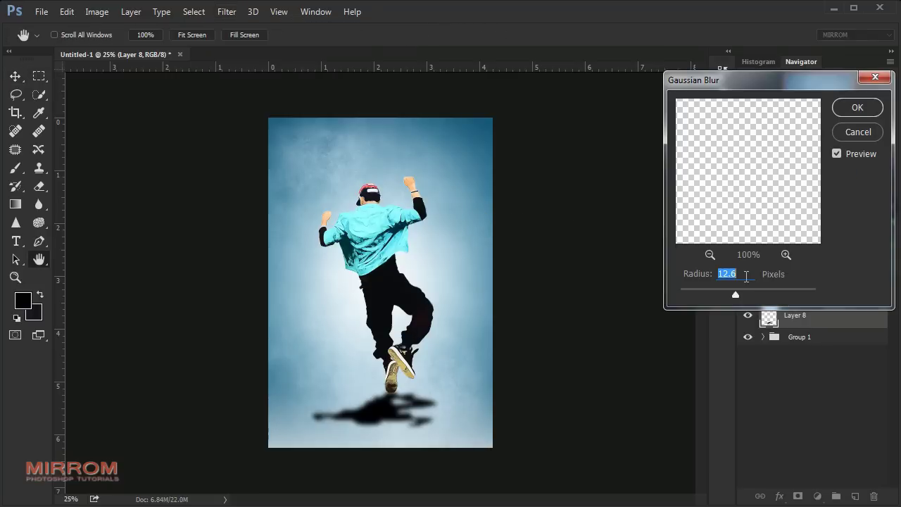
click(857, 108)
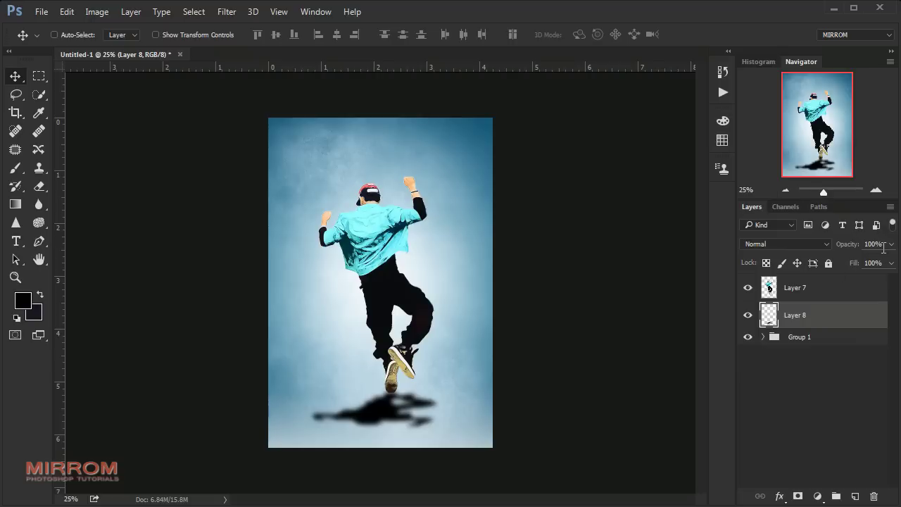
drag(872, 259, 849, 259)
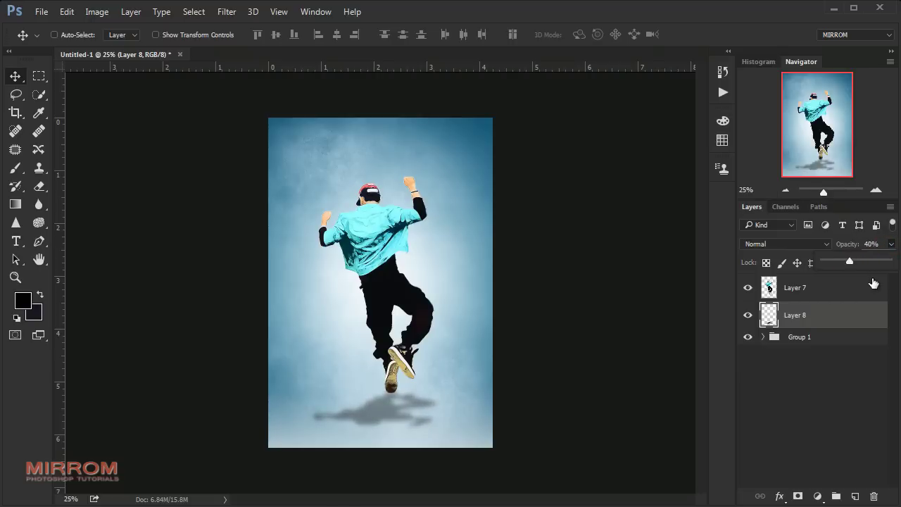
click(875, 190)
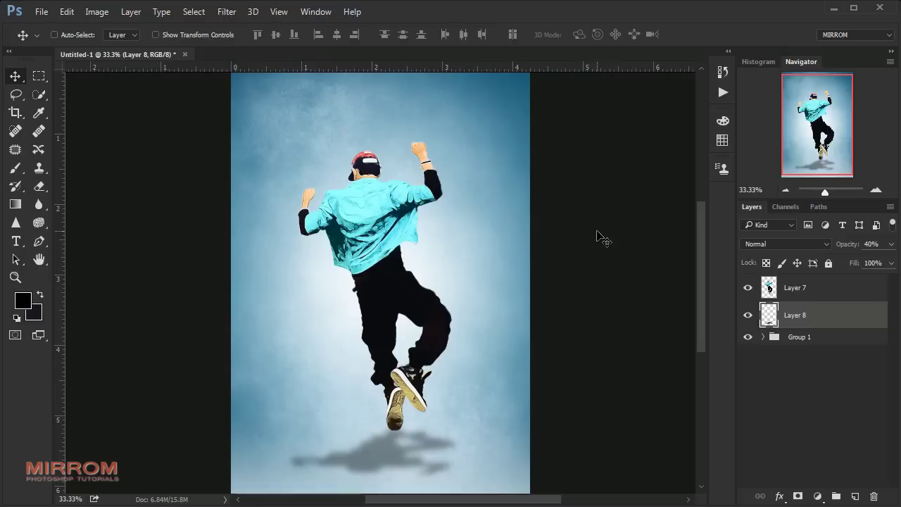
click(874, 191)
Add a white layer mask to Layer 7 and load the 1536 dispersion brush preset.
scroll(684, 297, down, 2)
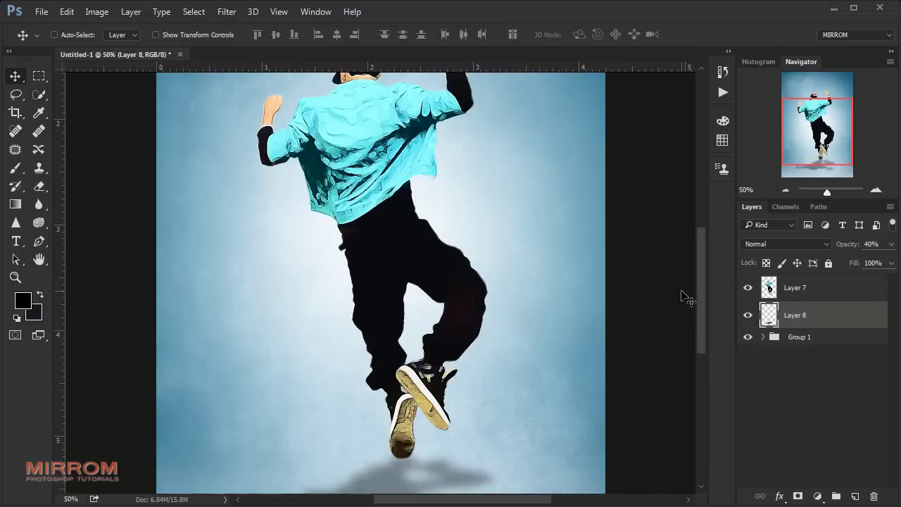
click(793, 288)
click(796, 495)
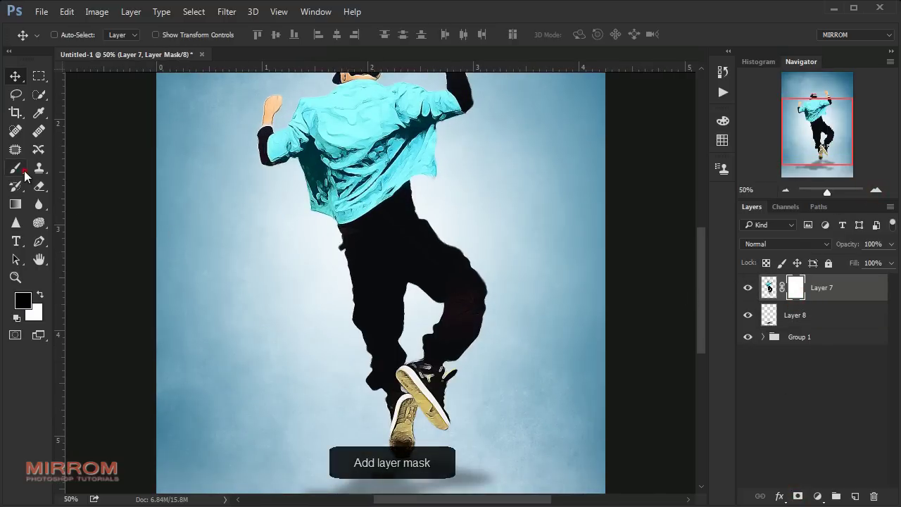
click(16, 167)
click(70, 164)
click(73, 35)
scroll(145, 207, down, 5)
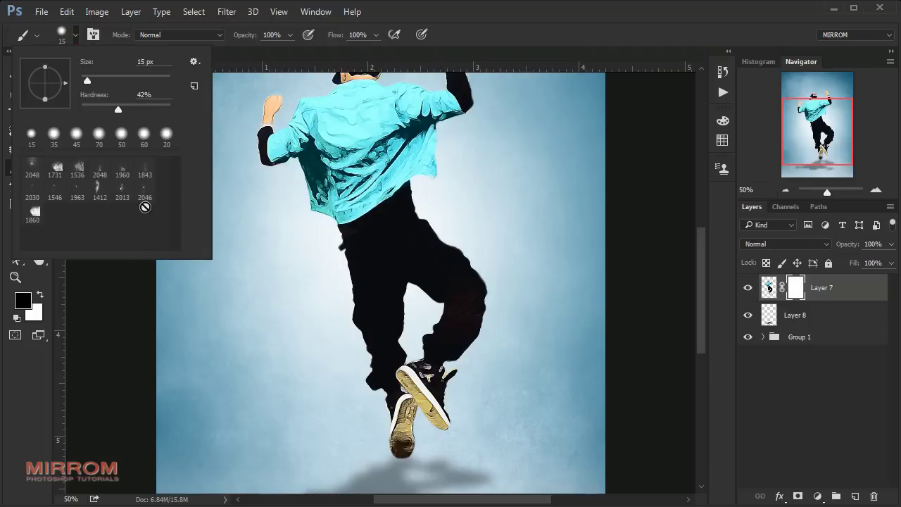
click(78, 168)
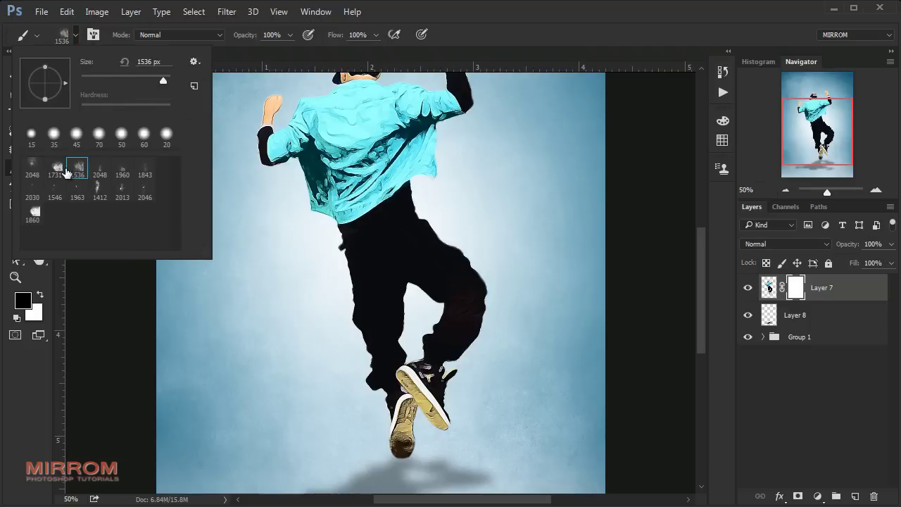
Set the dispersion brush to 322 px, rotate its tip angle, then shrink it to 150 px.
drag(159, 82, 153, 81)
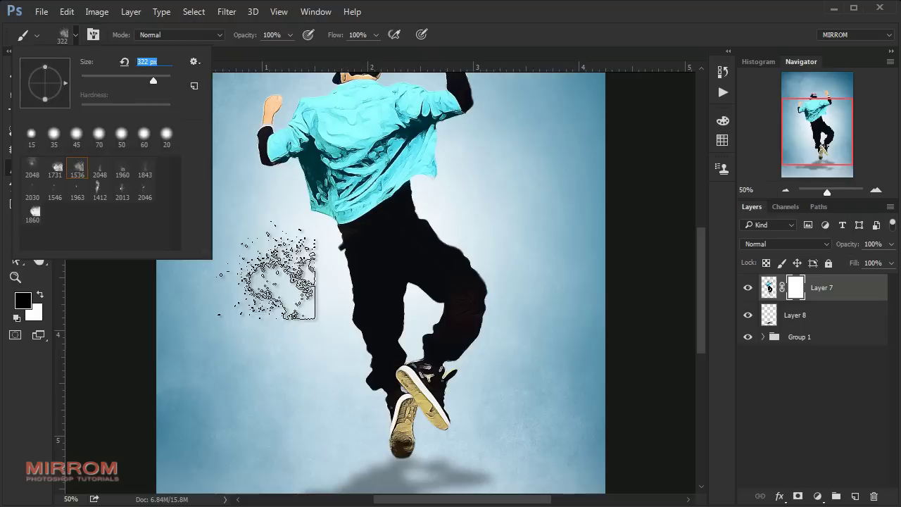
click(278, 271)
right_click(286, 267)
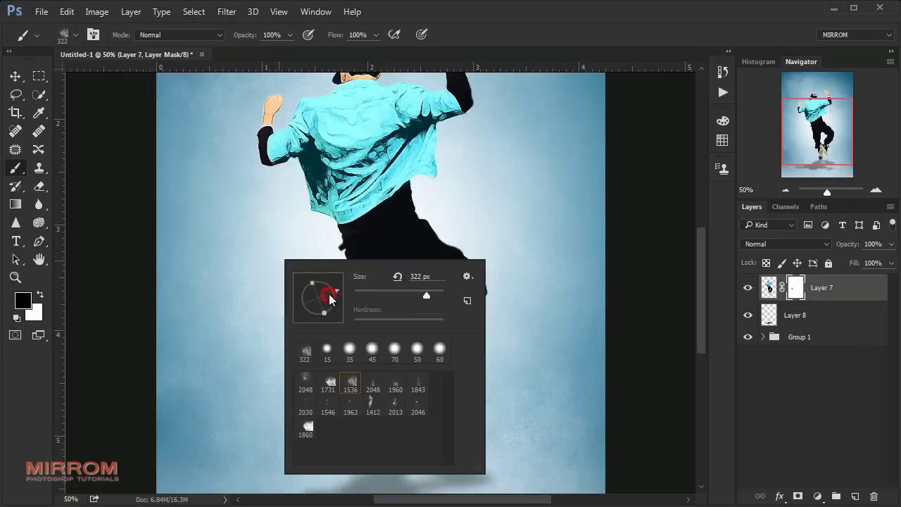
drag(330, 299, 302, 314)
click(239, 289)
key(bracketleft)
key(bracketleft)
key(bracketleft)
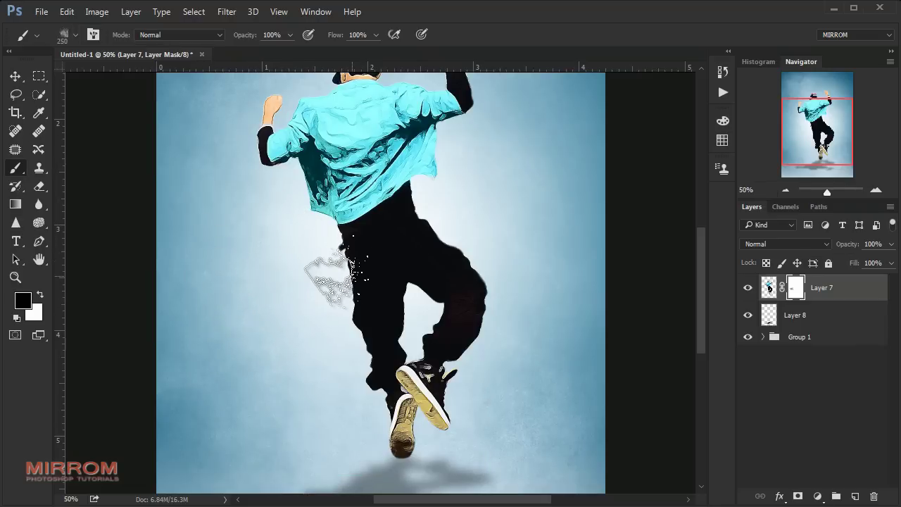
key(bracketleft)
key(bracketleft)
key(bracketleft)
Paint dispersion speckles into the mask at the dancer's left waist, varying brush size 150–250 px.
drag(337, 262, 346, 254)
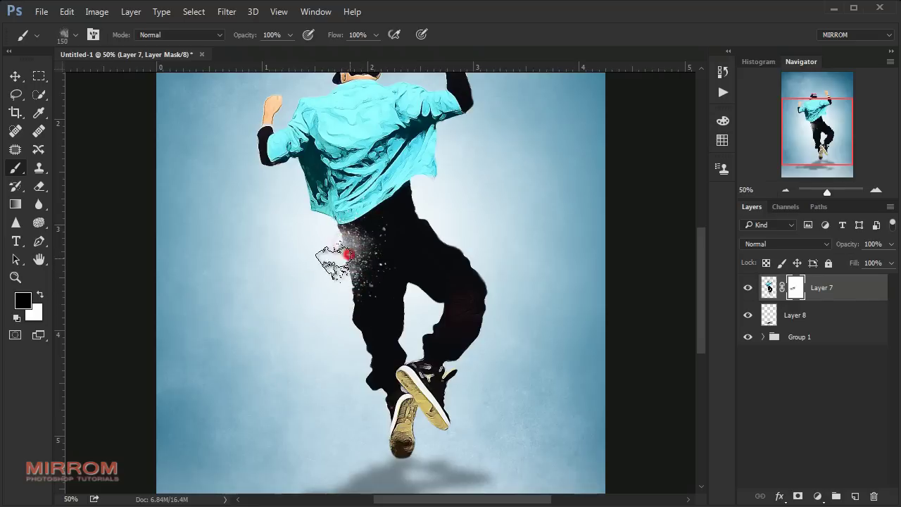
right_click(310, 277)
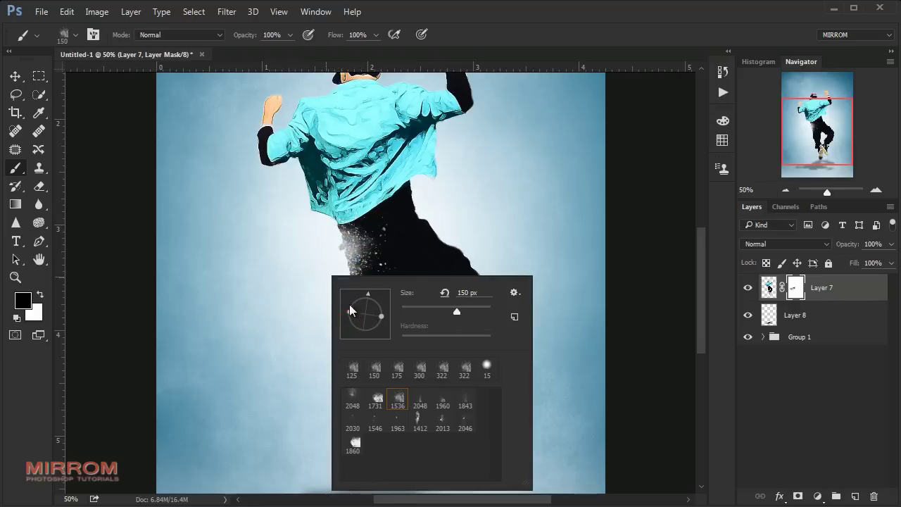
click(299, 271)
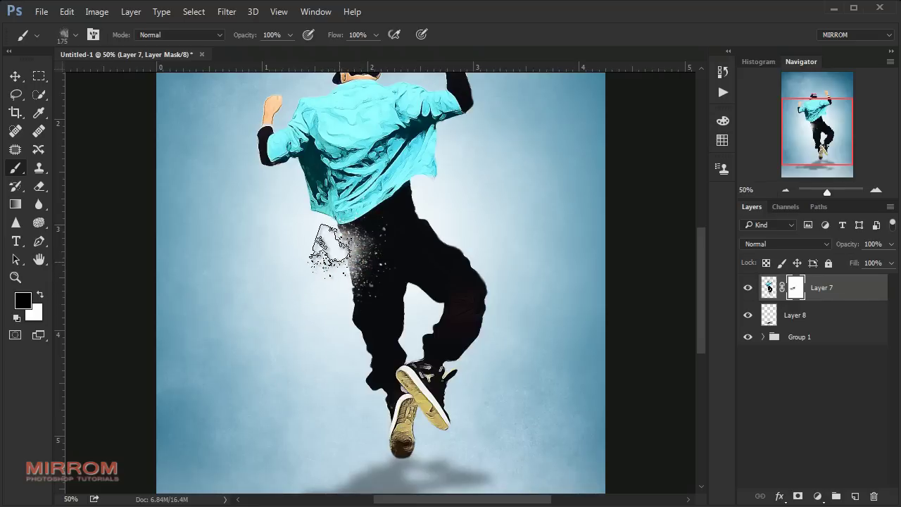
key(bracketright)
key(bracketright)
right_click(318, 284)
click(322, 267)
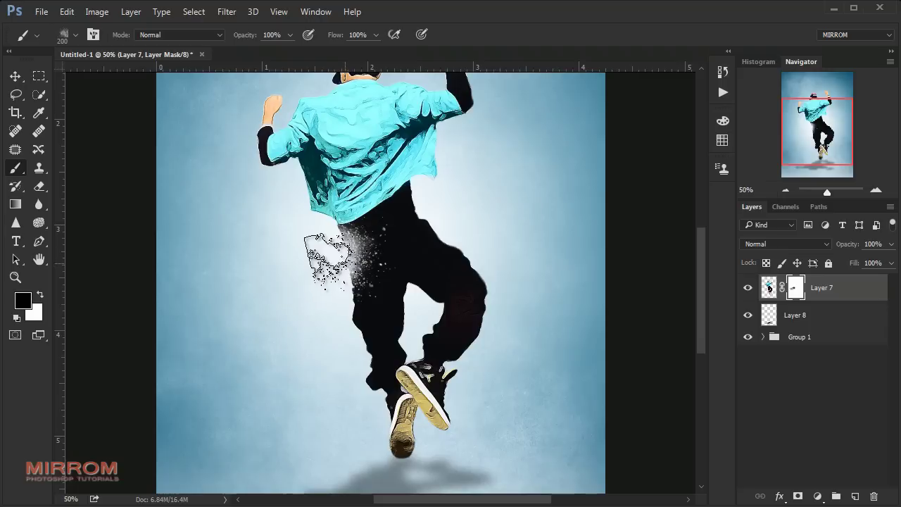
key(bracketleft)
key(bracketleft)
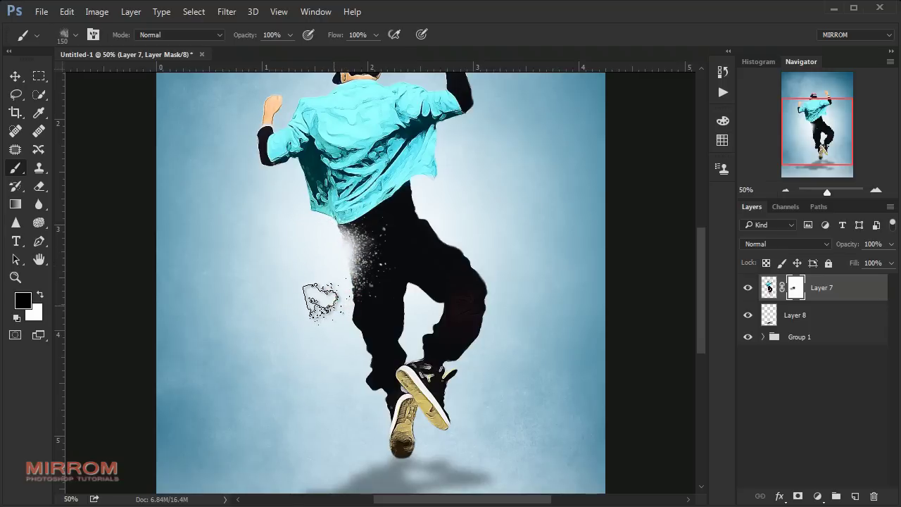
key(bracketright)
key(bracketright)
key(bracketright)
right_click(309, 274)
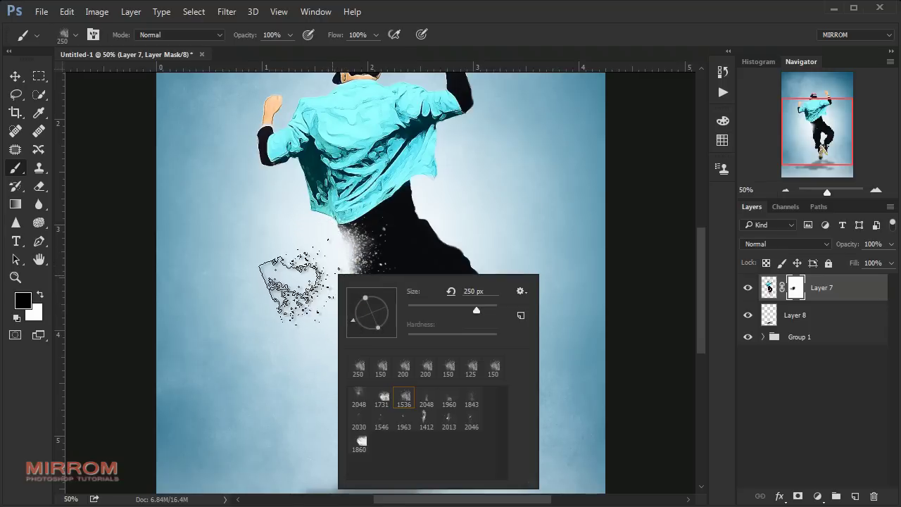
click(294, 288)
key(bracketleft)
key(bracketleft)
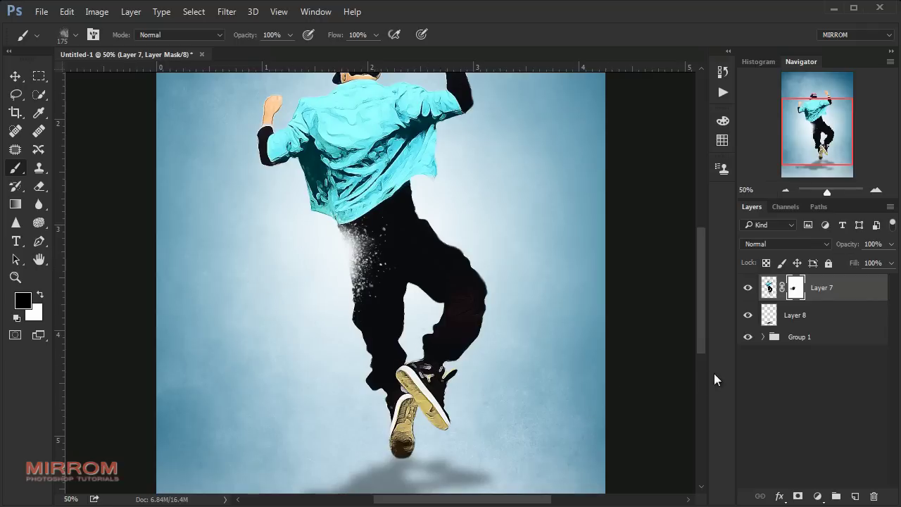
Add a new empty layer above Layer 8 and set the particle brush to 500 px.
click(816, 314)
key(v)
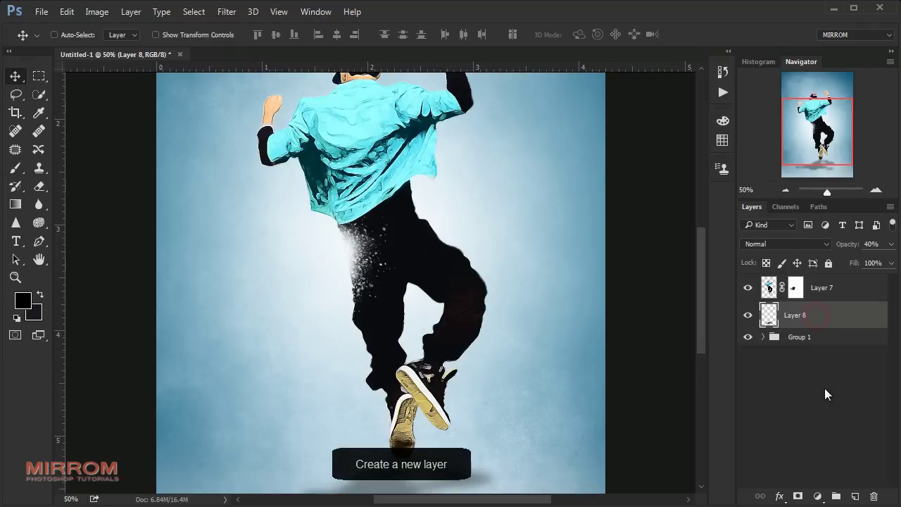
click(853, 496)
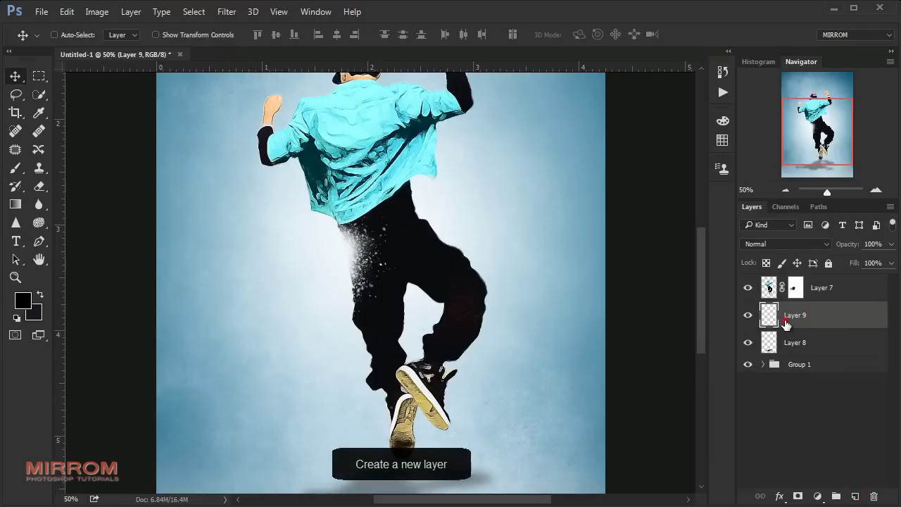
key(b)
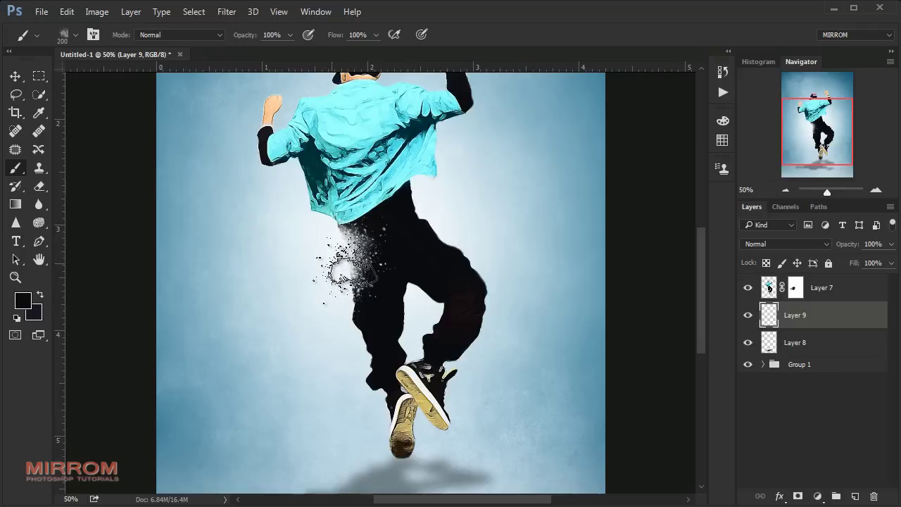
key(bracketright)
key(bracketright)
key(bracketright)
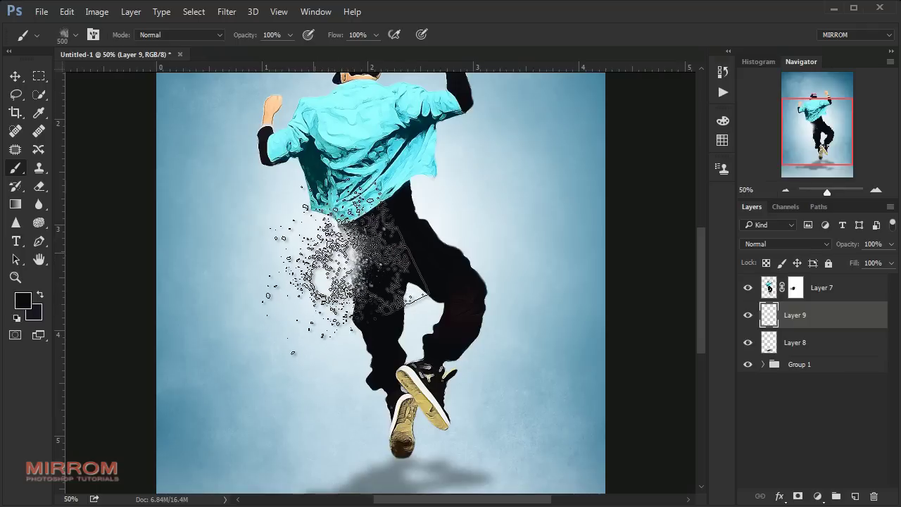
Stamp dark particle dabs spraying off the left of the dancer's waist.
click(318, 240)
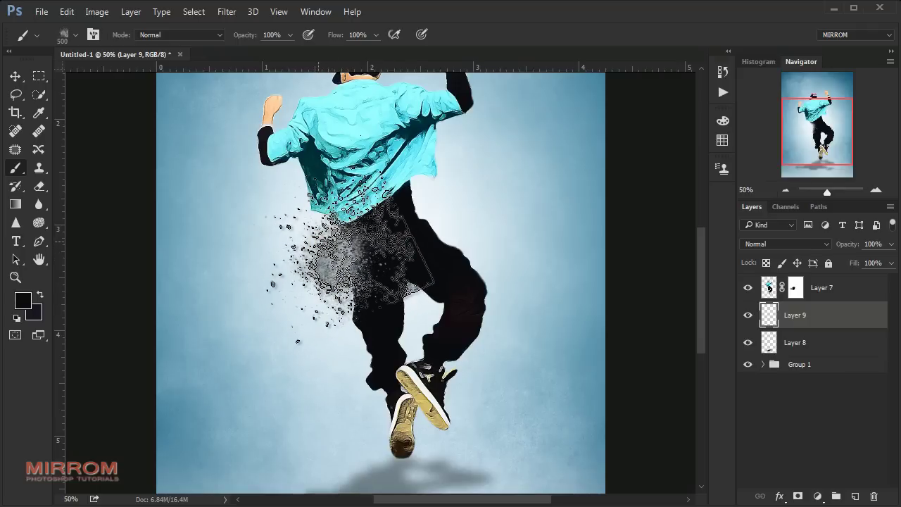
key(ctrl+z)
click(356, 253)
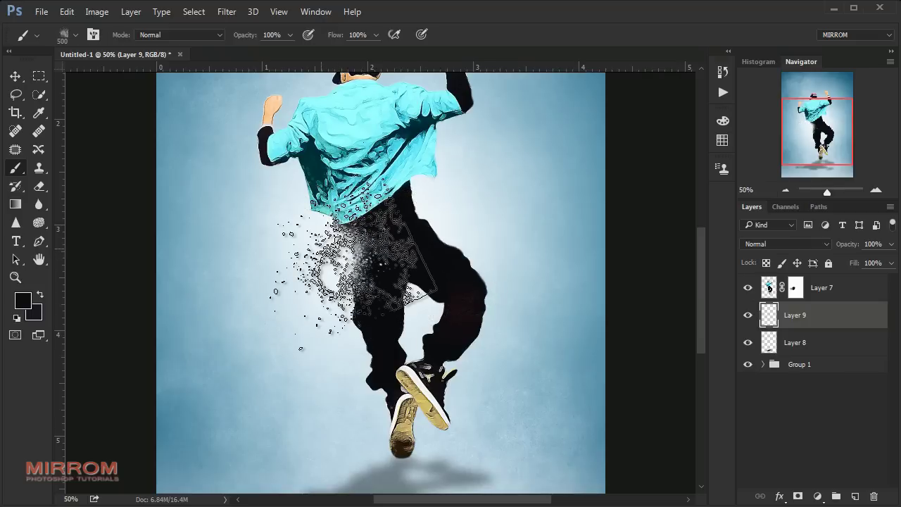
click(331, 259)
click(331, 259)
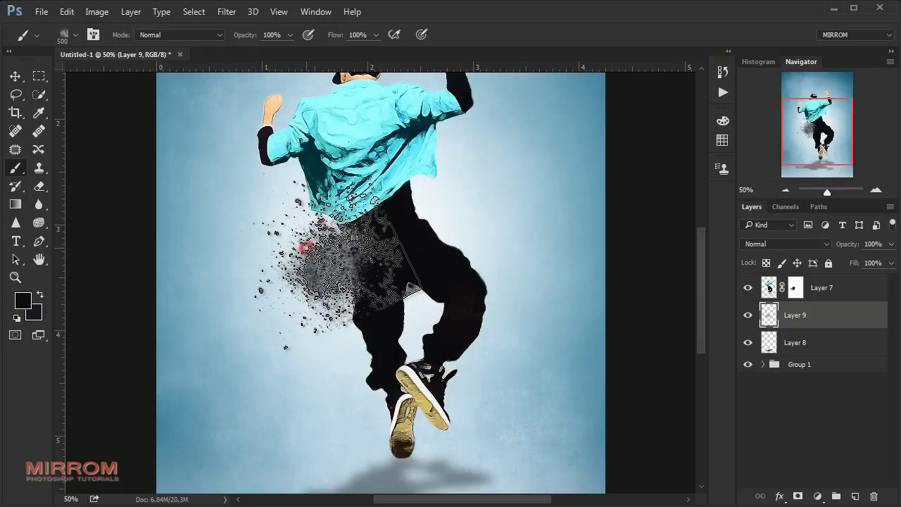
click(323, 272)
click(331, 260)
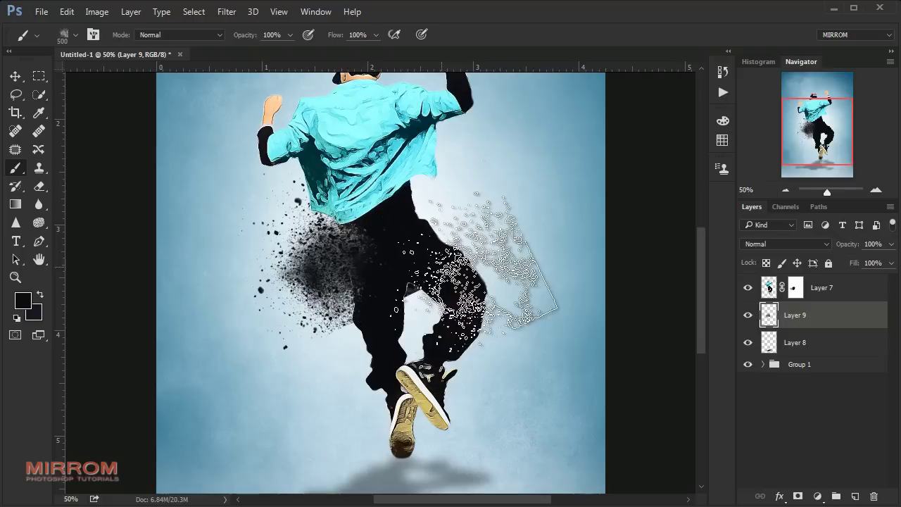
key(bracketleft)
key(bracketleft)
key(bracketleft)
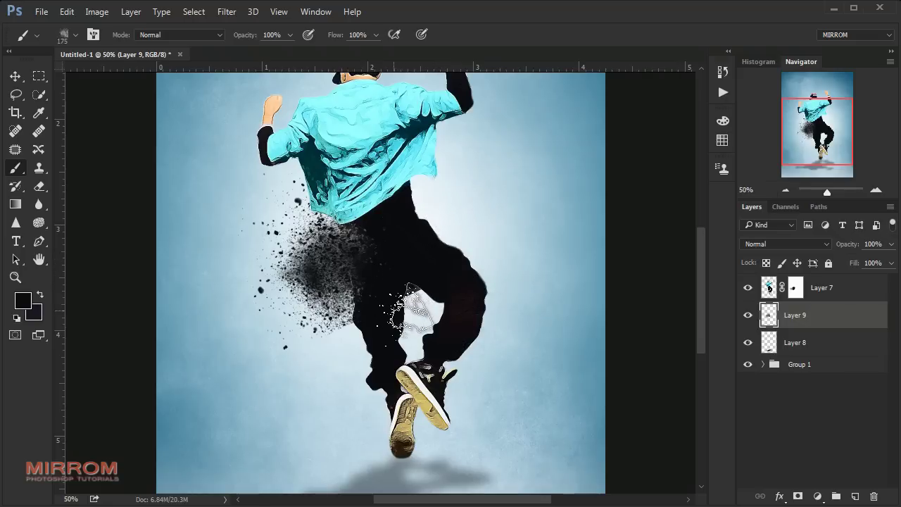
Rotate Layer 9's particle spray slightly clockwise and move it up and left with Free Transform.
key(v)
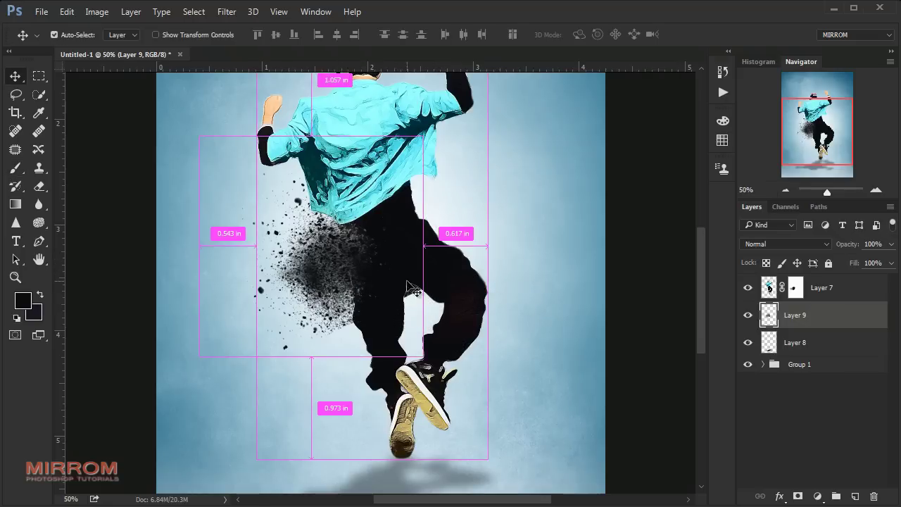
key(ctrl+t)
drag(460, 236, 483, 227)
mouse_move(397, 223)
mouse_down()
mouse_move(366, 239)
mouse_move(401, 251)
mouse_up()
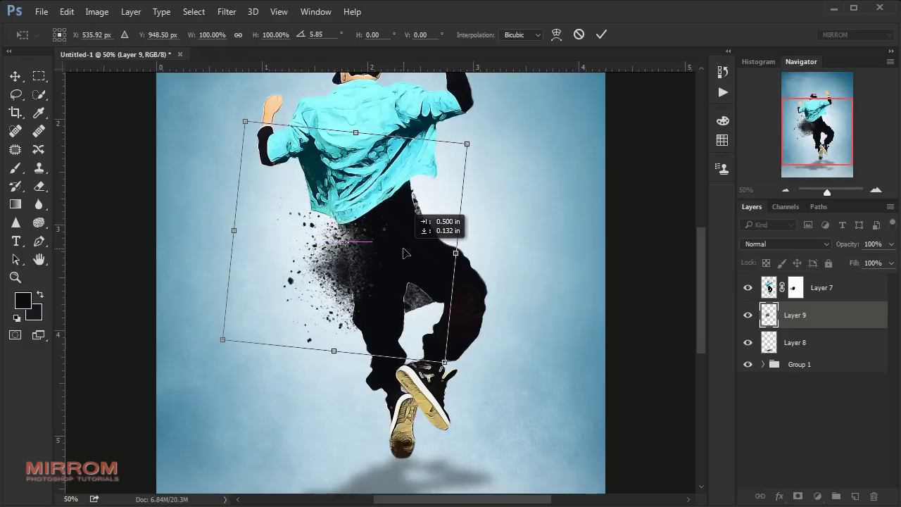
drag(552, 231, 545, 244)
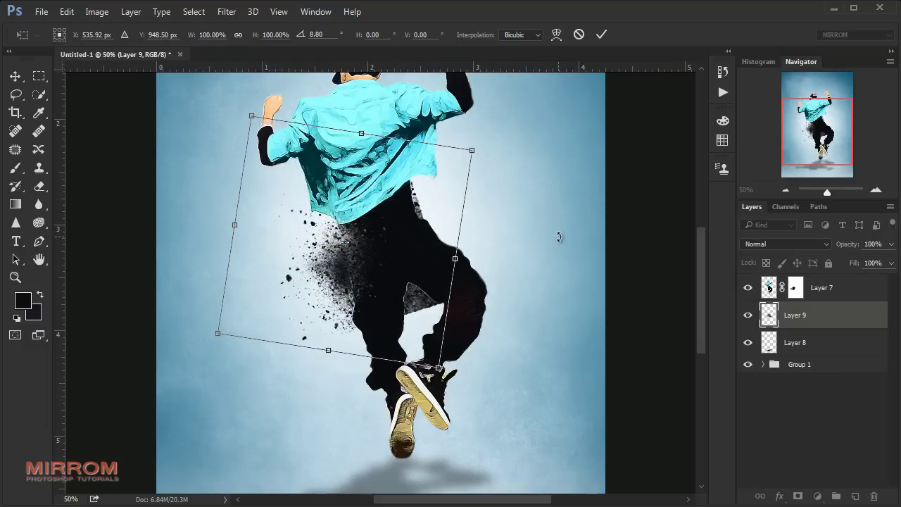
key(Return)
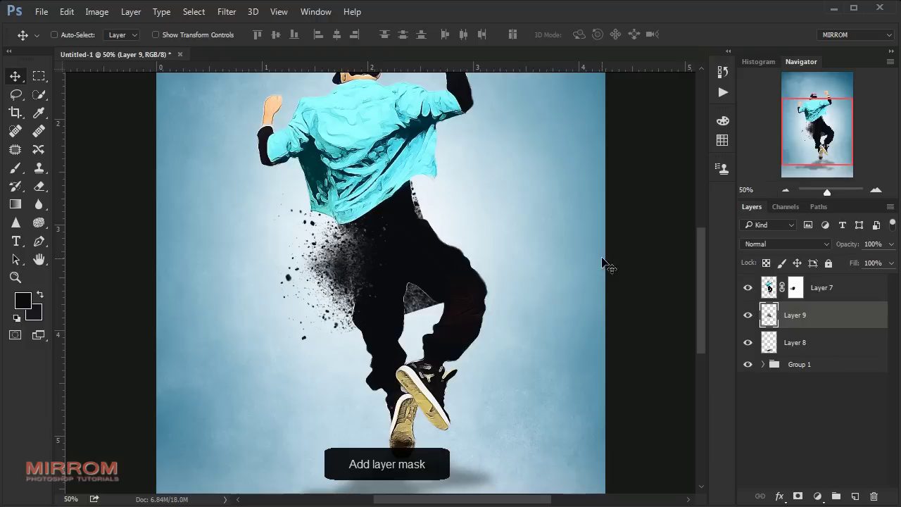
Add a layer mask to Layer 9 and hide particles overlapping the trousers.
click(797, 496)
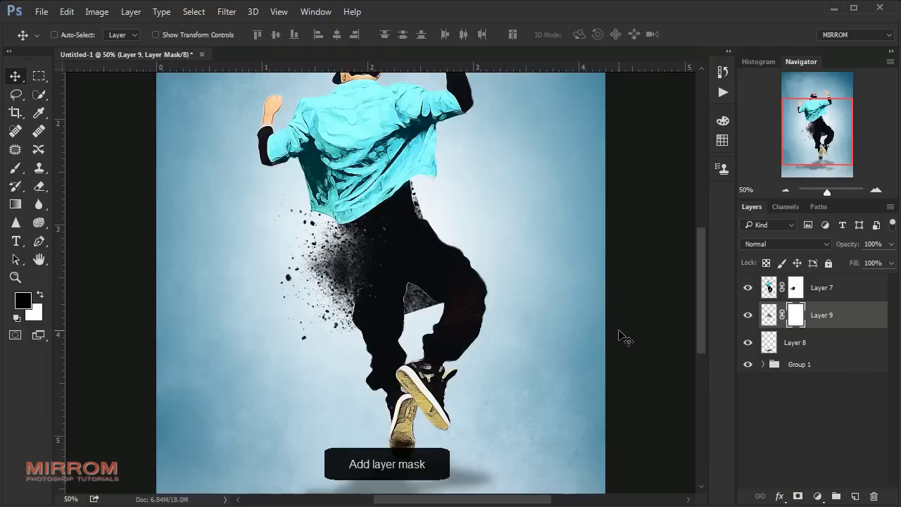
key(b)
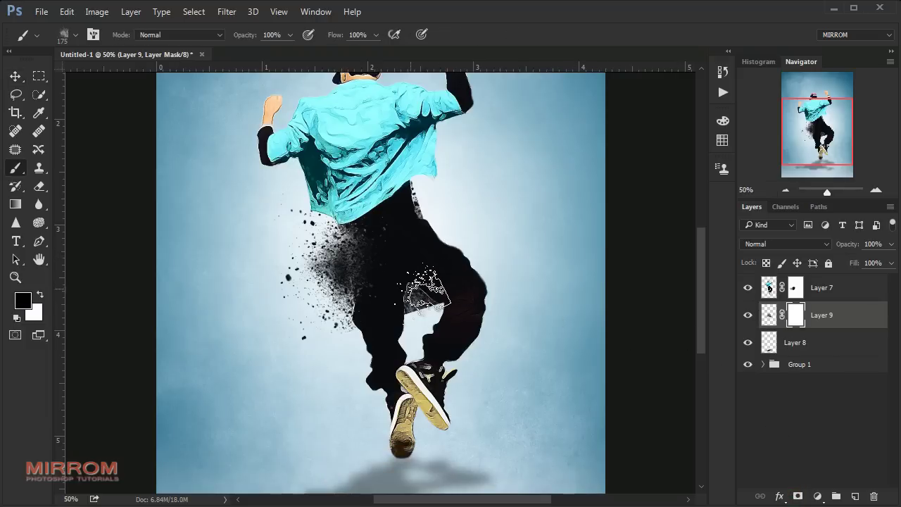
drag(410, 292, 422, 299)
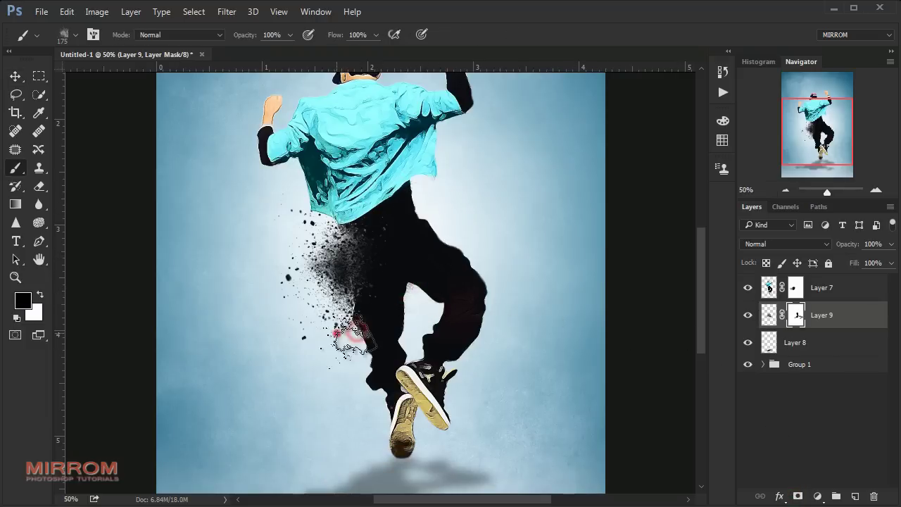
right_click(438, 237)
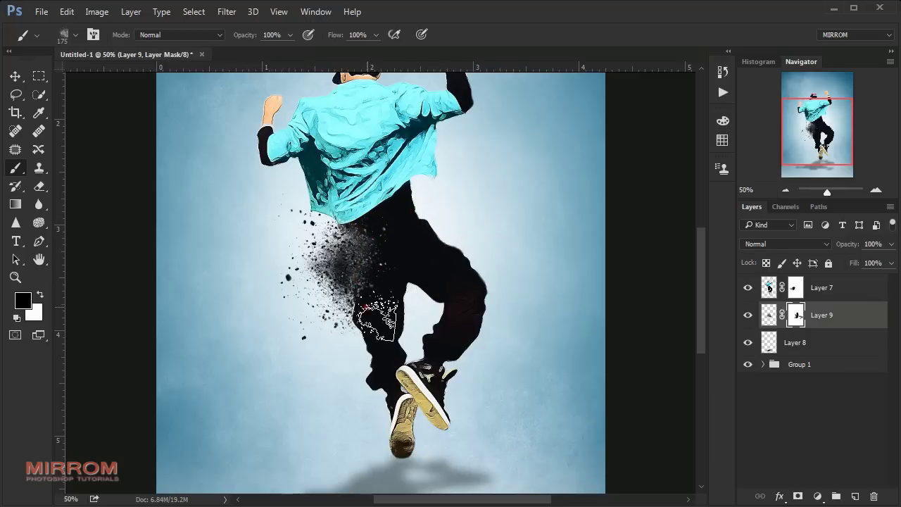
click(380, 232)
key(])
key(])
key(])
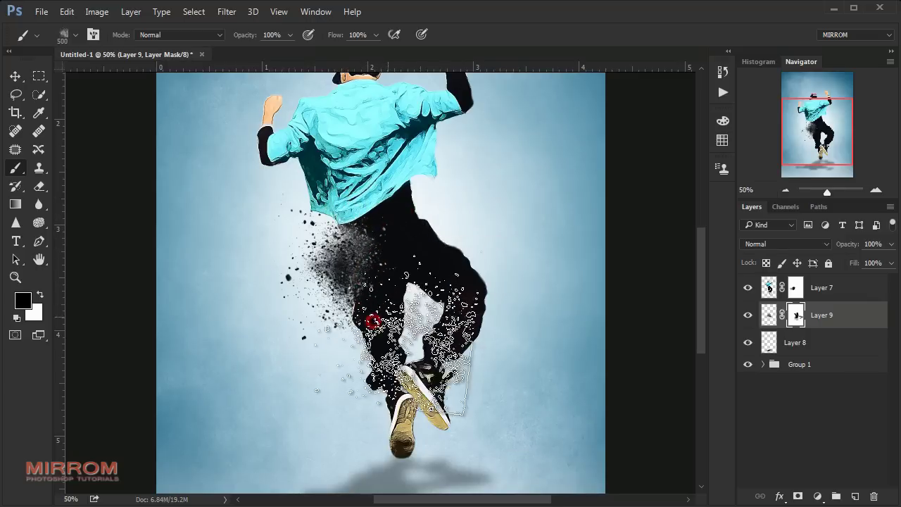
Paint the mask with the 2048 particle brush at 700 px, then toggle Layer 9 to compare.
right_click(470, 205)
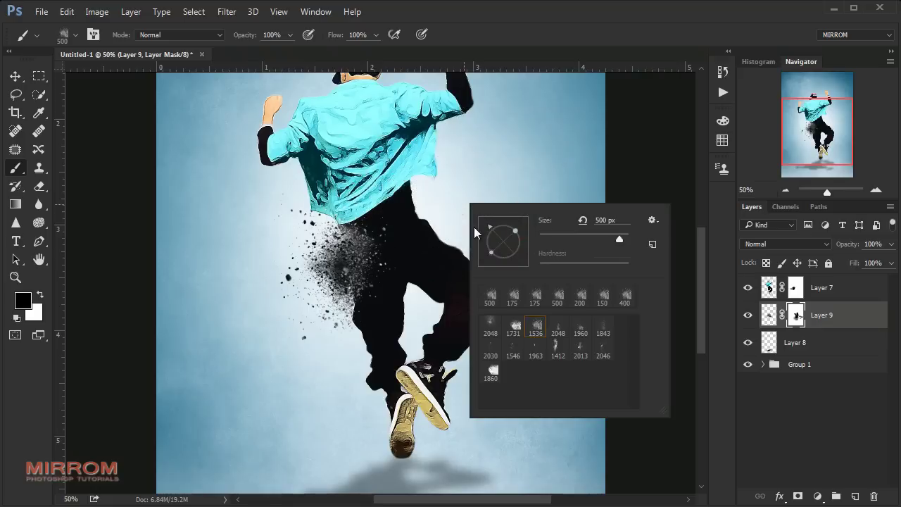
key(Escape)
right_click(431, 217)
click(451, 336)
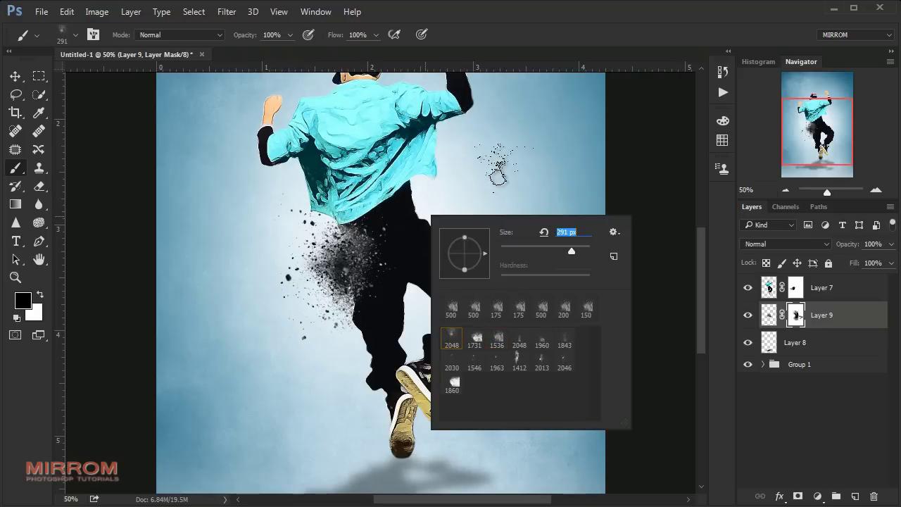
text(700)
key(Return)
drag(514, 260, 464, 310)
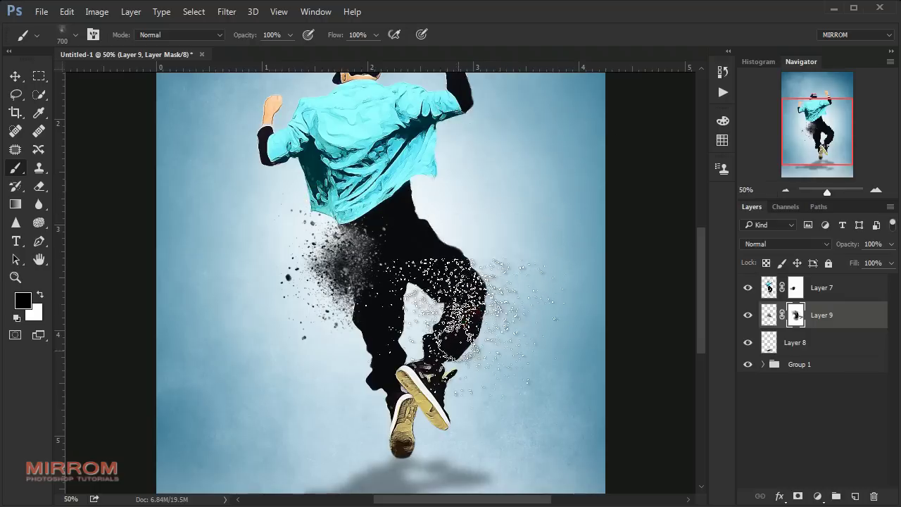
key(v)
click(749, 315)
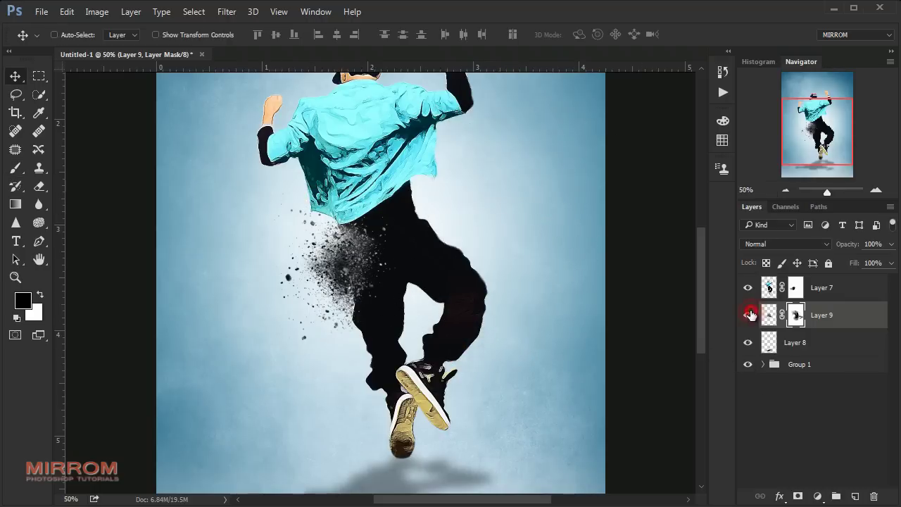
Hide the background group and shadow, stamp the visible dancer and particles into Layer 10, then re-show them.
click(769, 287)
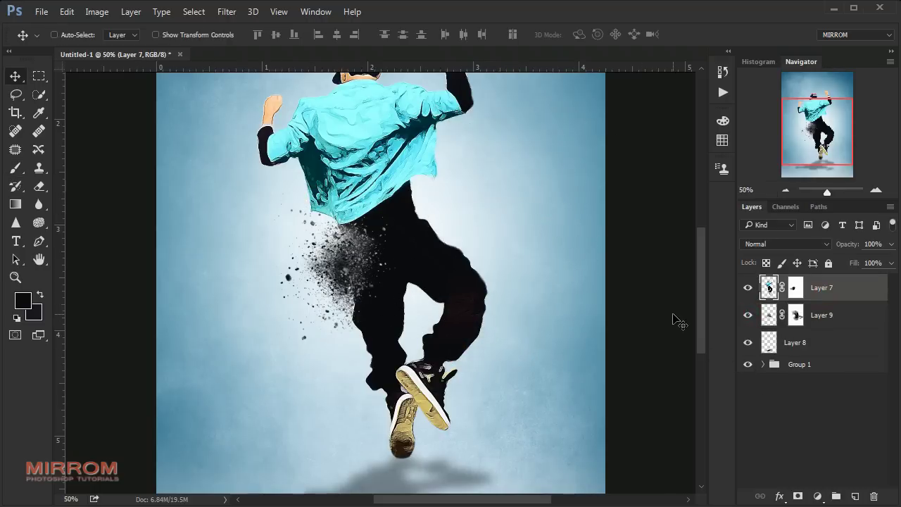
key(ctrl+0)
click(747, 364)
click(747, 342)
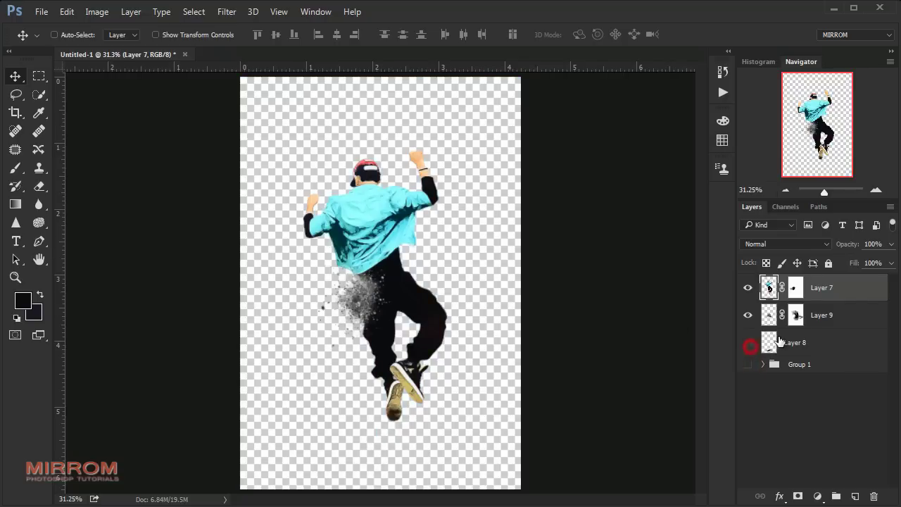
key(ctrl+shift+alt+e)
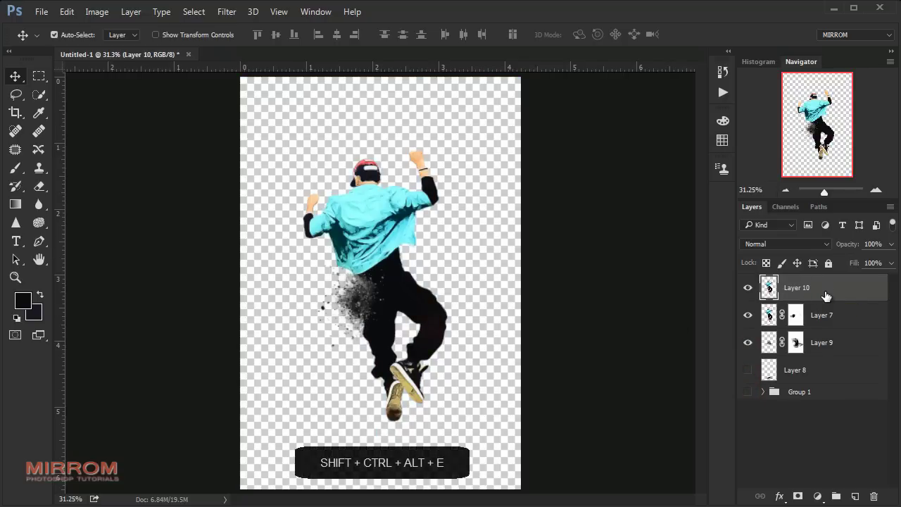
click(748, 391)
click(747, 369)
Delete the original Layer 7 and Layer 9, leaving merged Layer 10 selected.
click(747, 342)
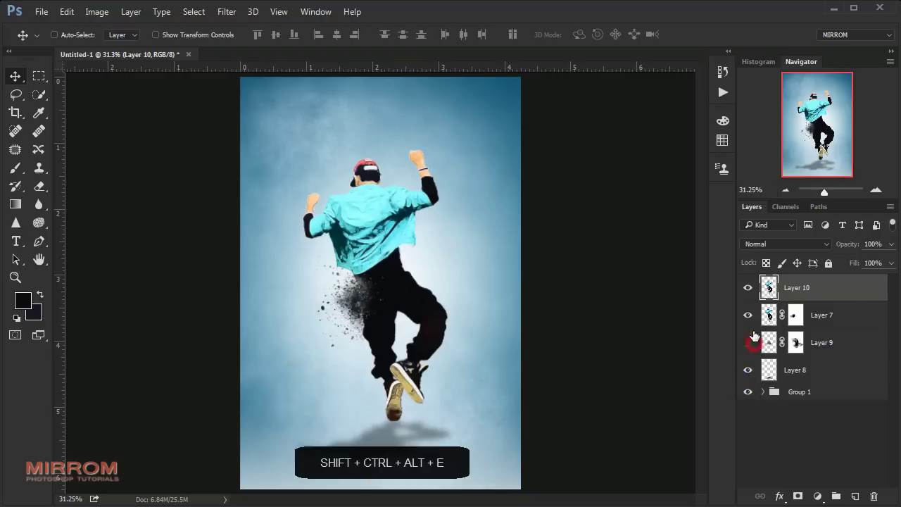
click(747, 314)
click(846, 320)
shift+click(840, 340)
drag(839, 341, 873, 495)
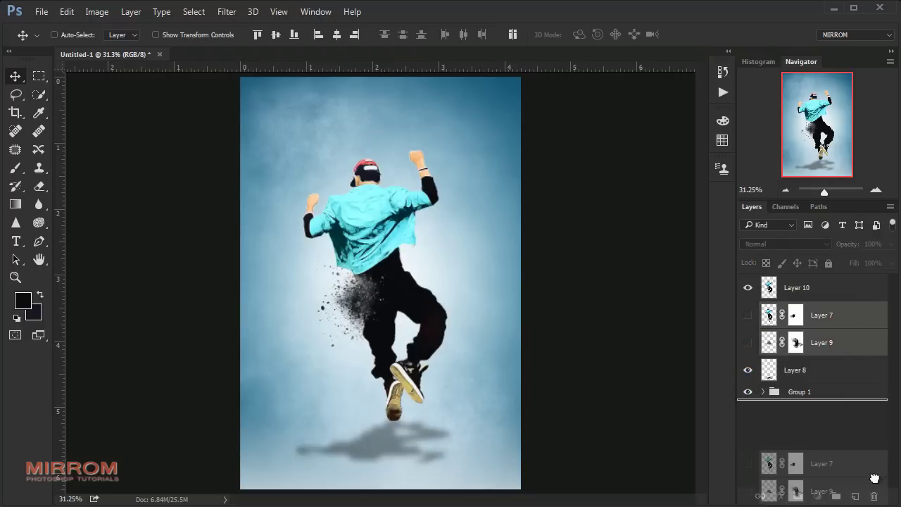
click(800, 294)
click(747, 296)
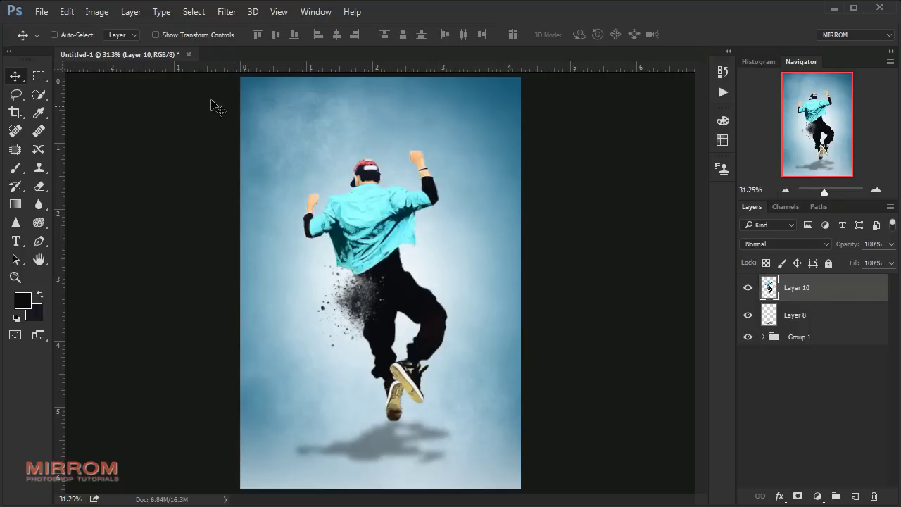
Place the cityscape image, clip it to Layer 10, and set its blend mode to Screen.
click(47, 13)
click(115, 273)
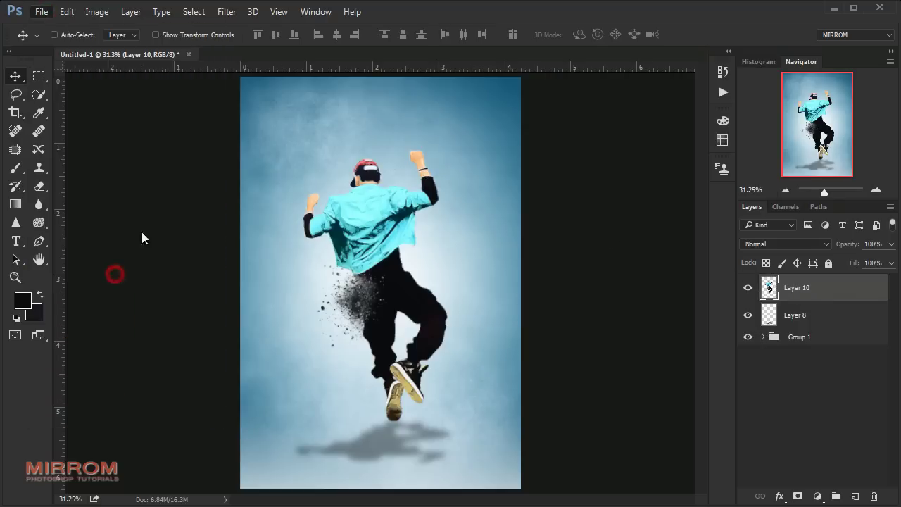
key(Return)
key(ctrl+alt+g)
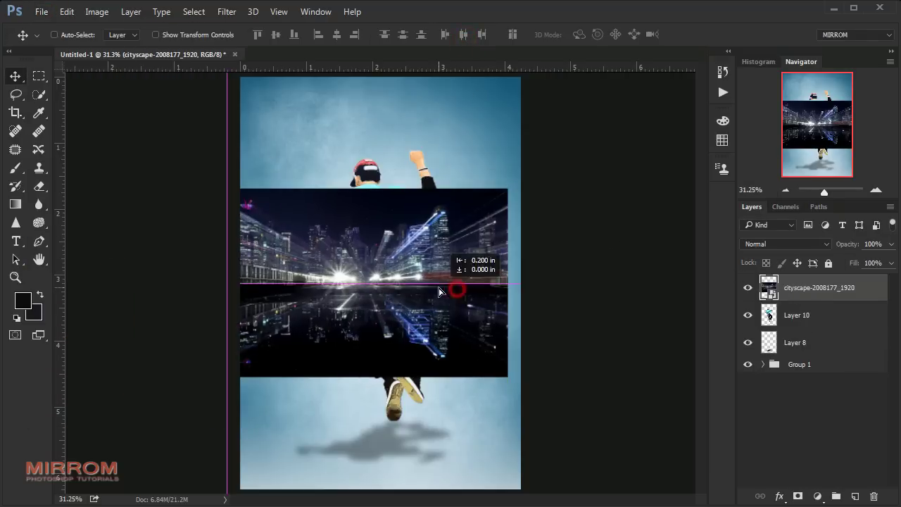
alt+click(832, 294)
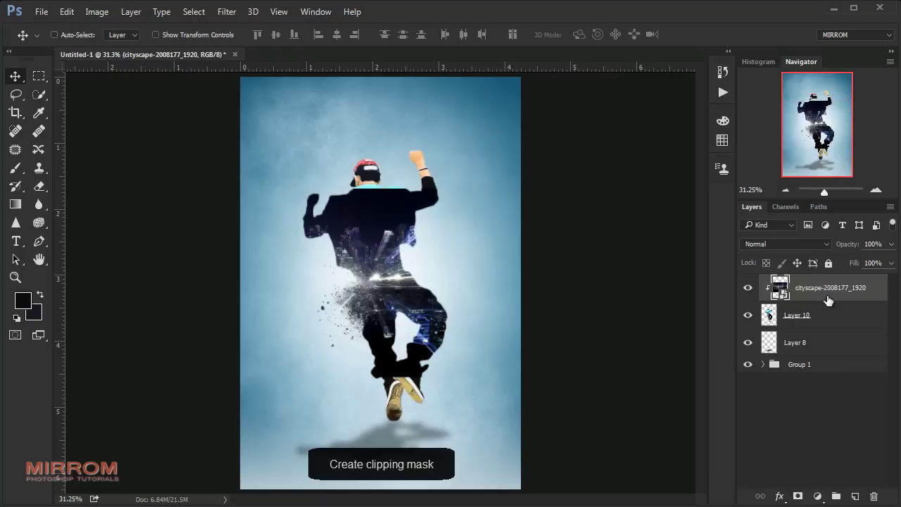
click(764, 248)
click(798, 115)
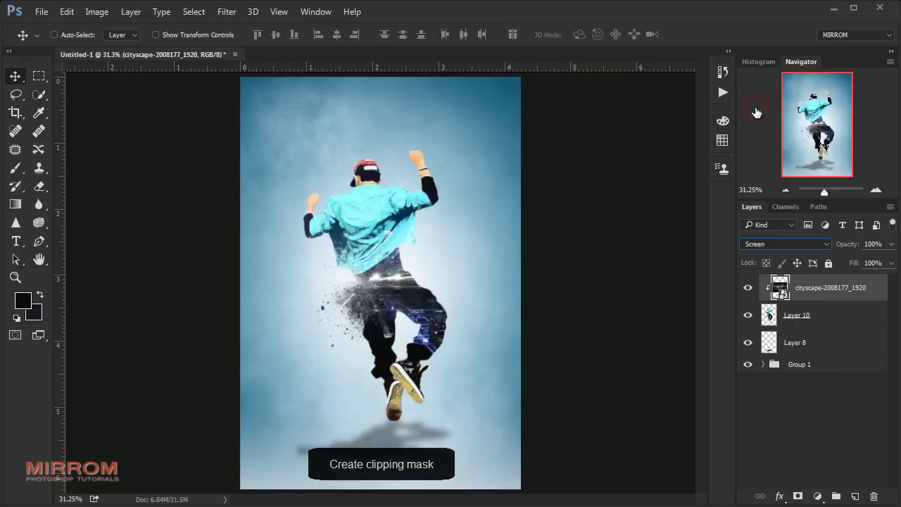
Enlarge and position the cityscape over the dancer's body, nudging it up onto the shirt.
drag(409, 300, 445, 311)
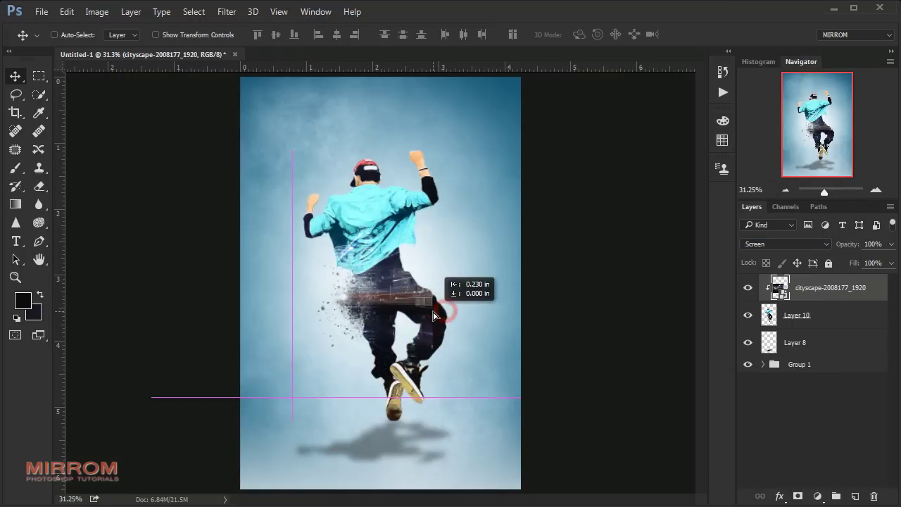
key(ctrl+t)
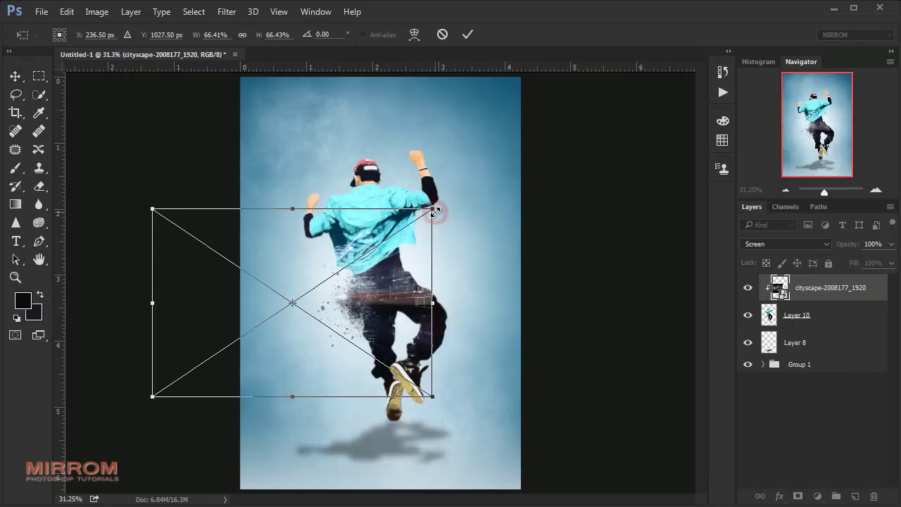
drag(435, 210, 485, 210)
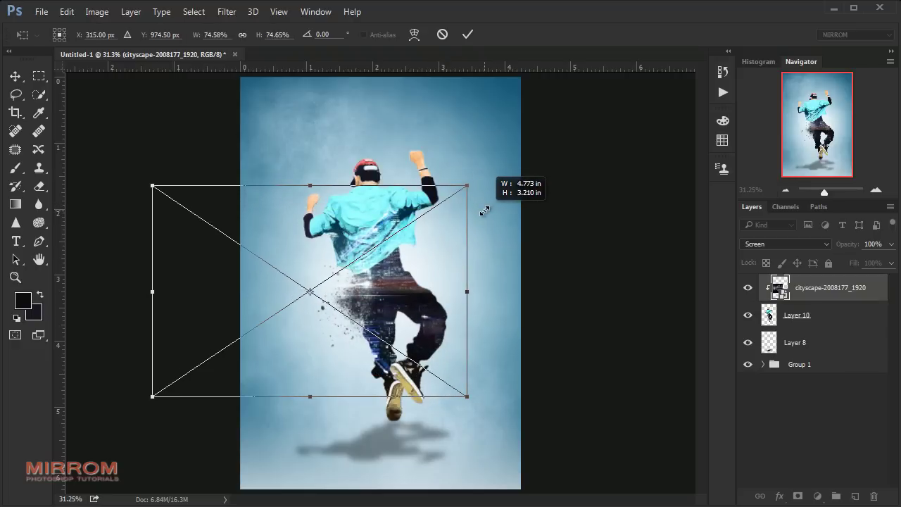
drag(435, 238, 404, 261)
drag(428, 306, 445, 310)
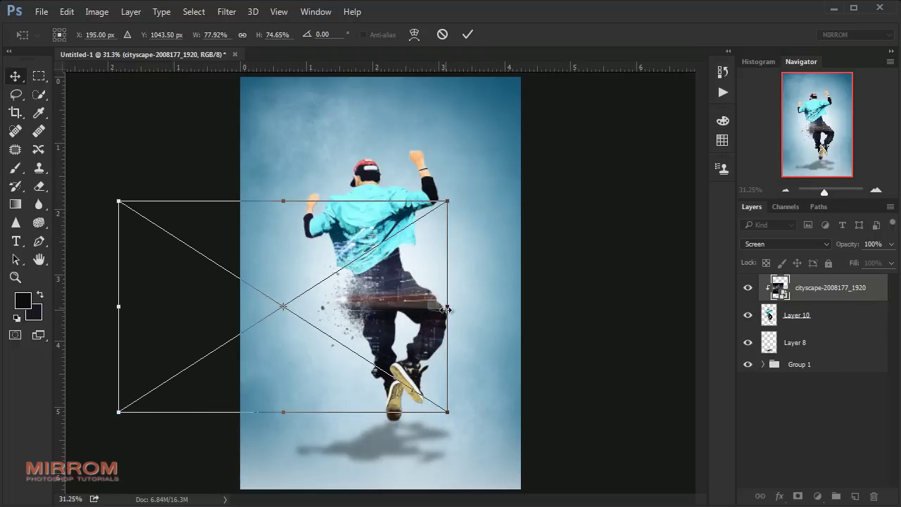
key(Return)
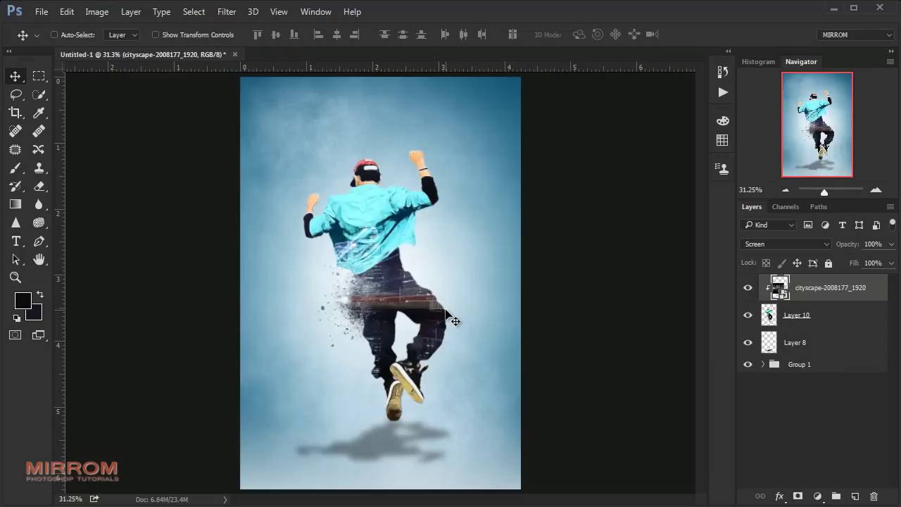
key(Up)
key(Up)
key(Up)
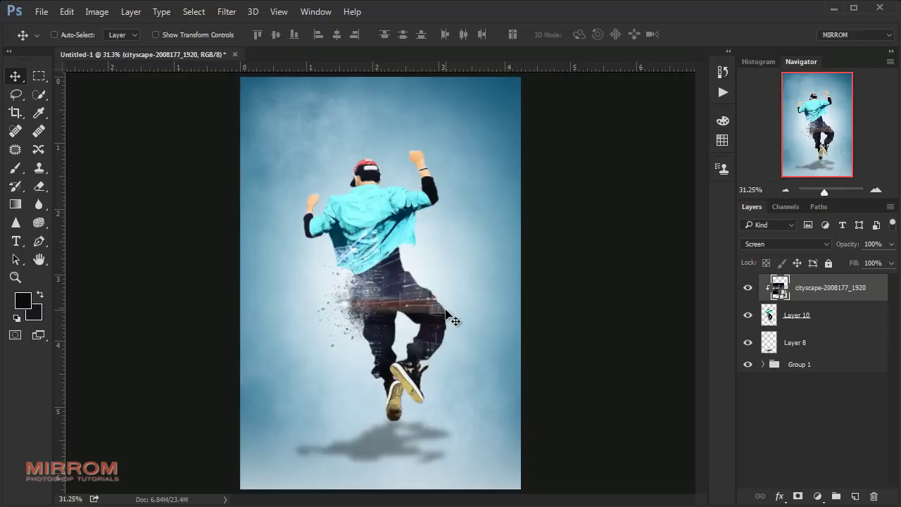
key(Up)
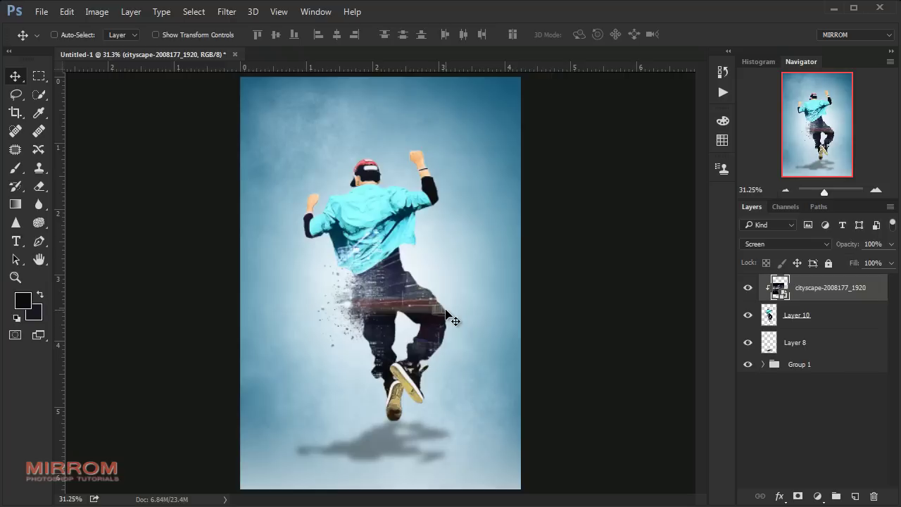
key(Up)
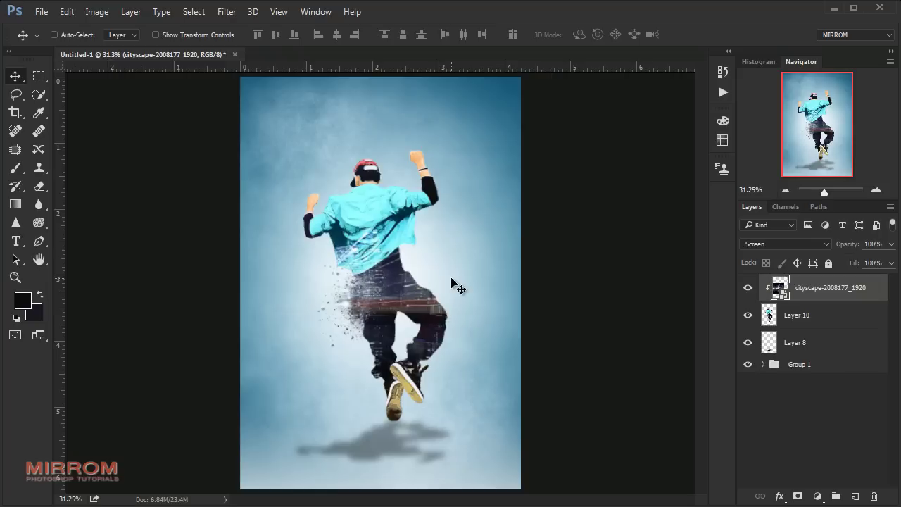
Check the blend on the legs, then stamp all visible layers into Layer 11.
key(ctrl+plus)
key(ctrl+plus)
scroll(471, 331, down, 1)
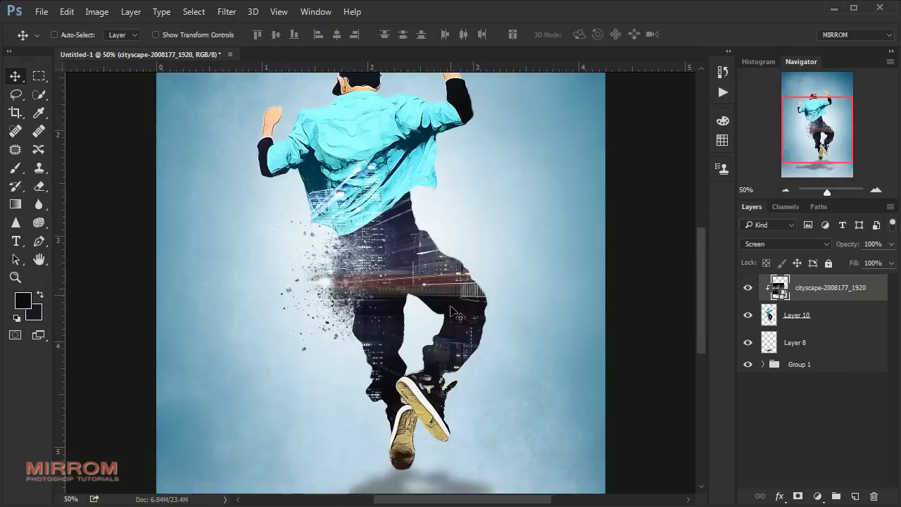
scroll(492, 353, down, 1)
scroll(492, 353, up, 1)
scroll(491, 353, up, 1)
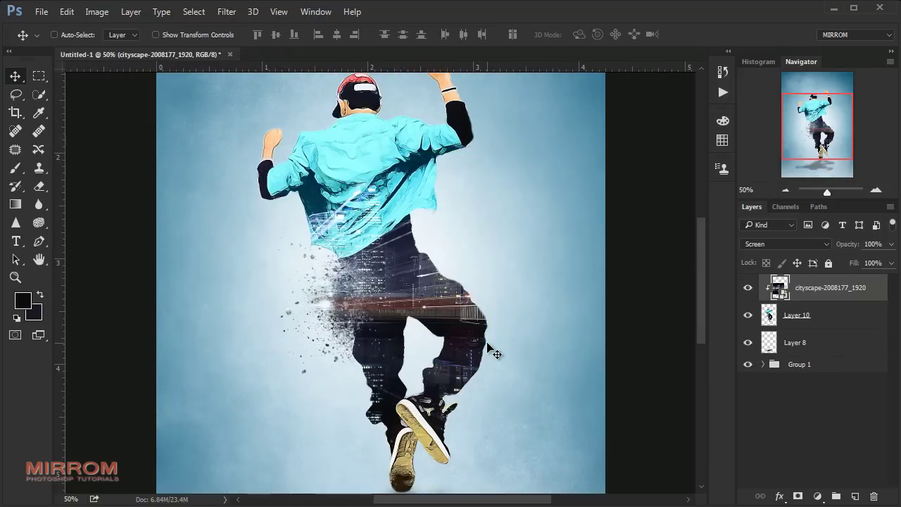
key(ctrl+0)
key(shift+ctrl+alt+e)
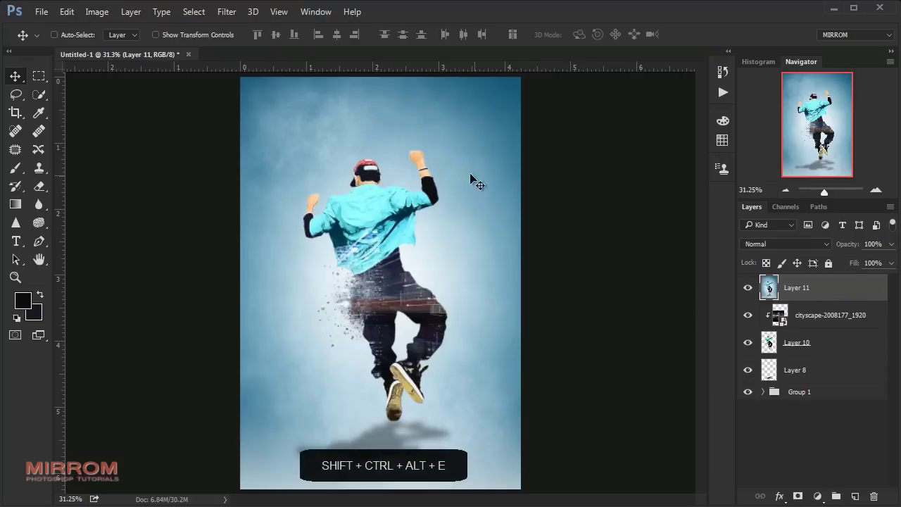
Launch Color Efex Pro 4 and set Polarization to 133° rotation at 90% strength.
click(233, 17)
mouse_move(252, 307)
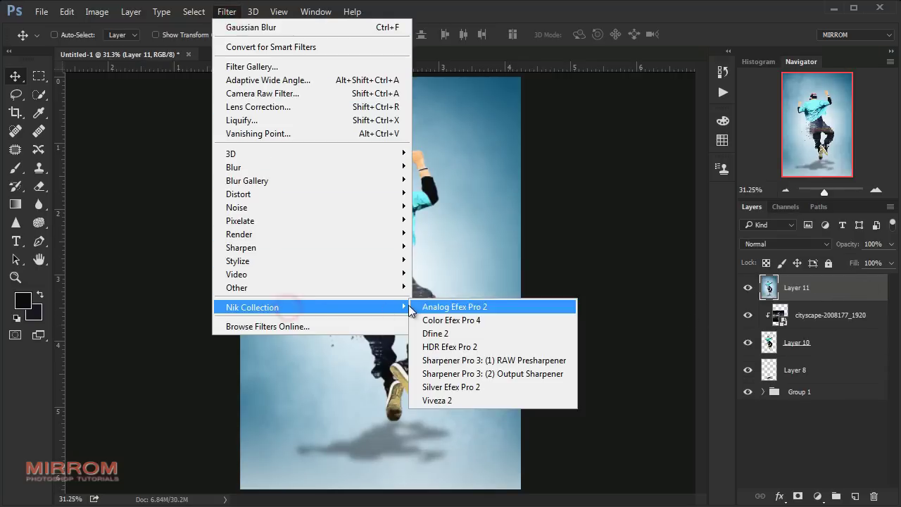
click(444, 319)
click(734, 84)
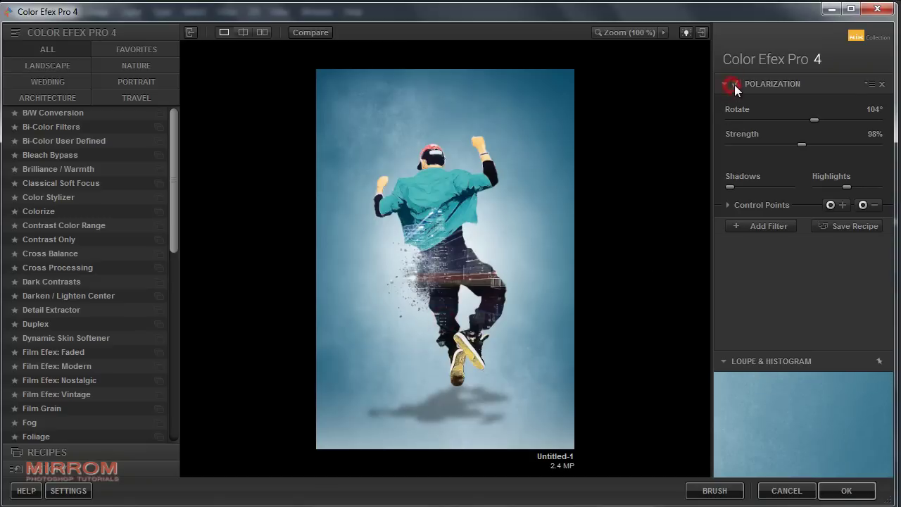
drag(813, 120, 843, 122)
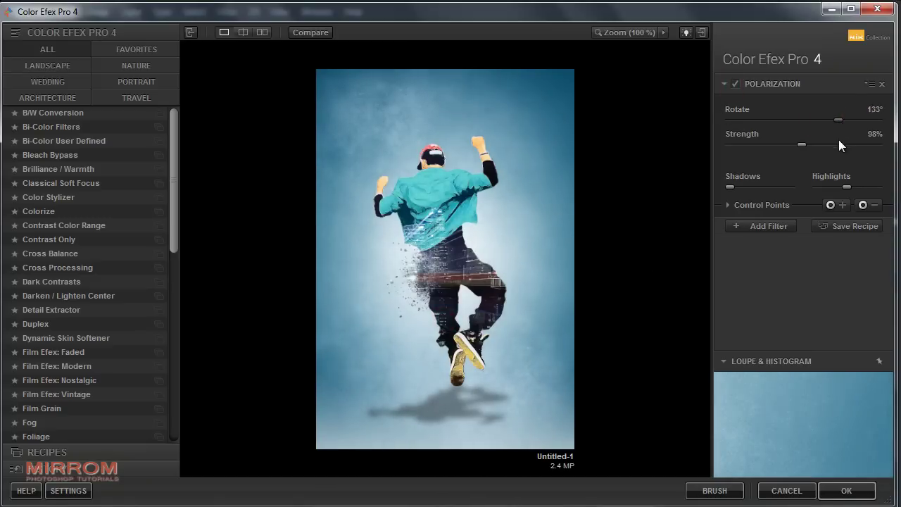
drag(802, 143, 797, 145)
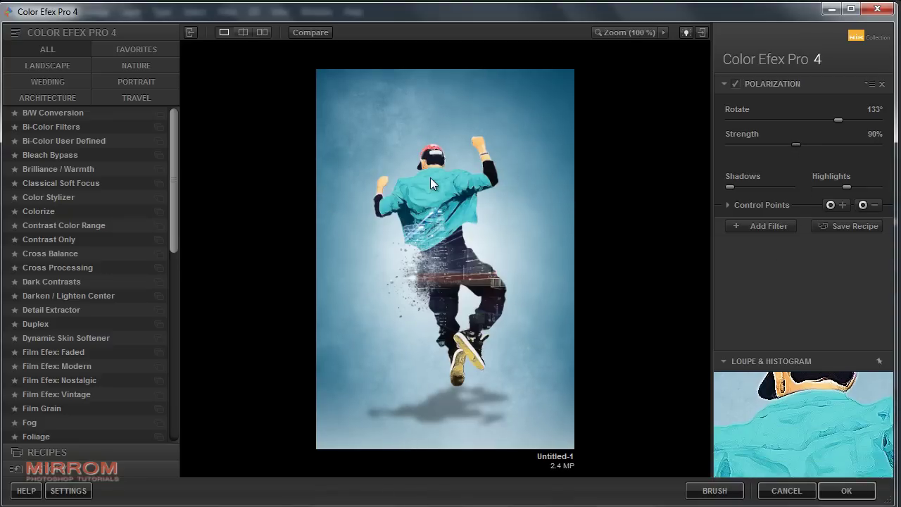
Stack a Cross Processing filter using method Y06 and apply the filters.
click(756, 226)
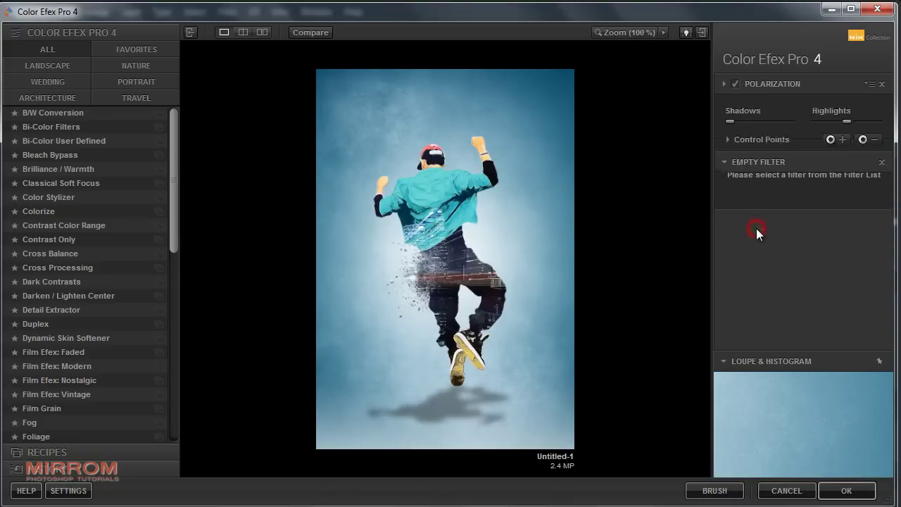
click(81, 267)
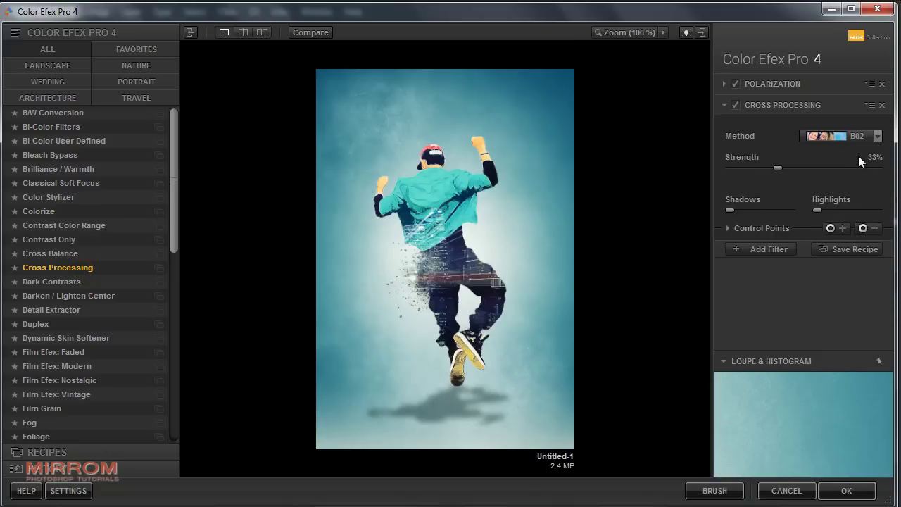
click(860, 136)
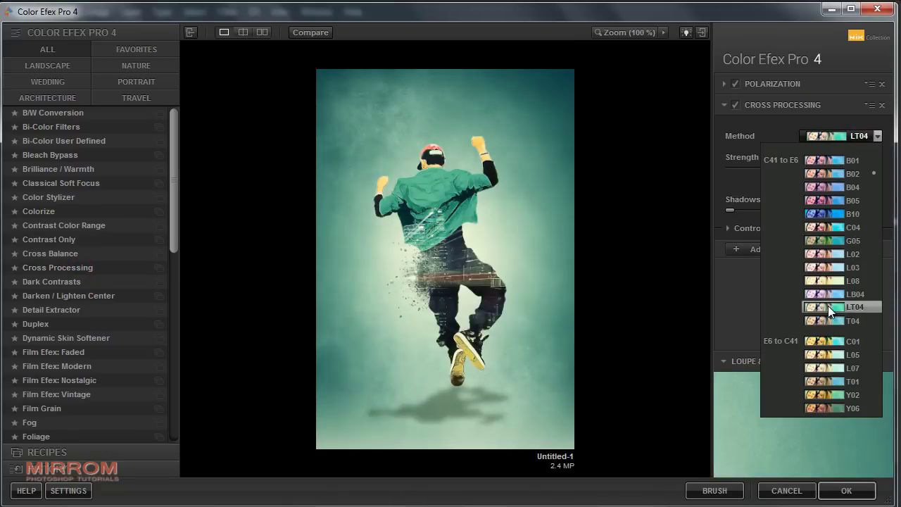
click(823, 408)
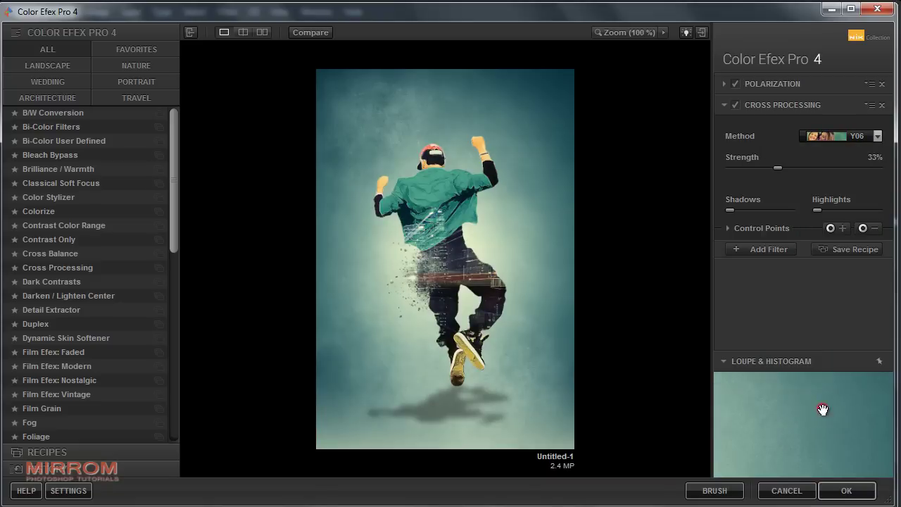
click(735, 104)
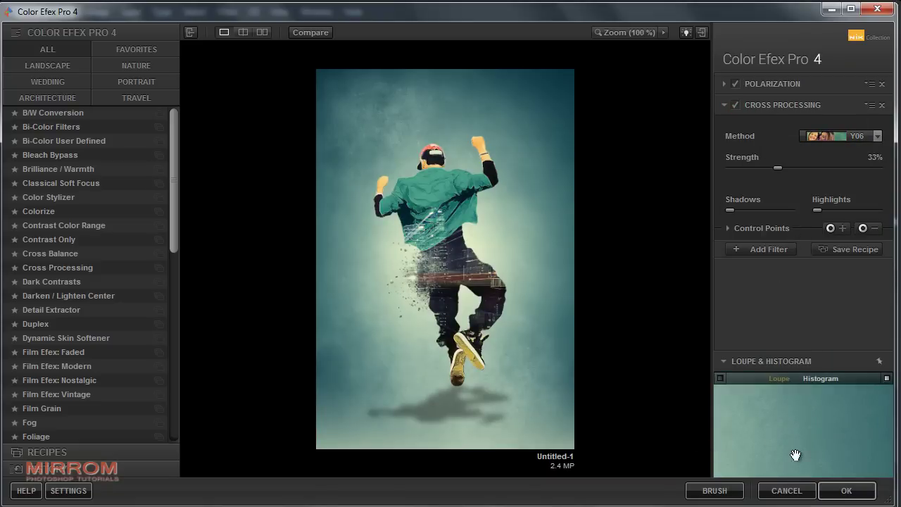
click(847, 492)
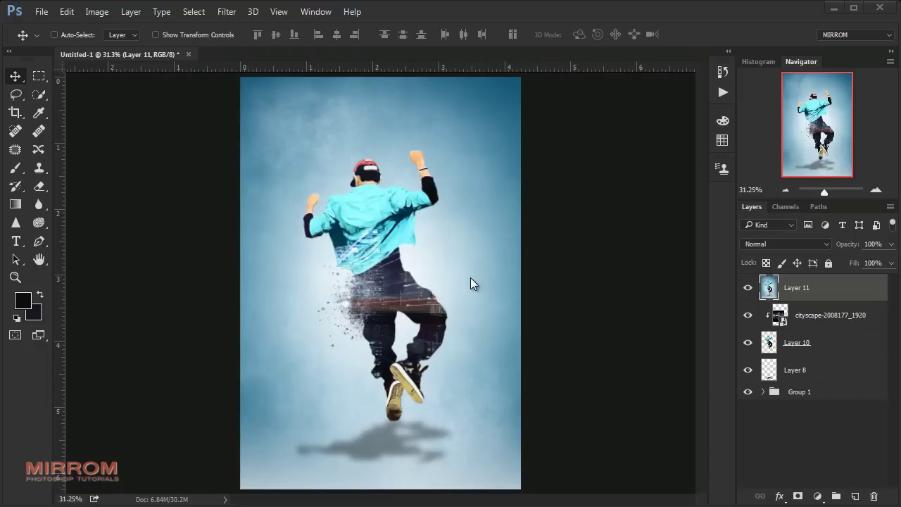
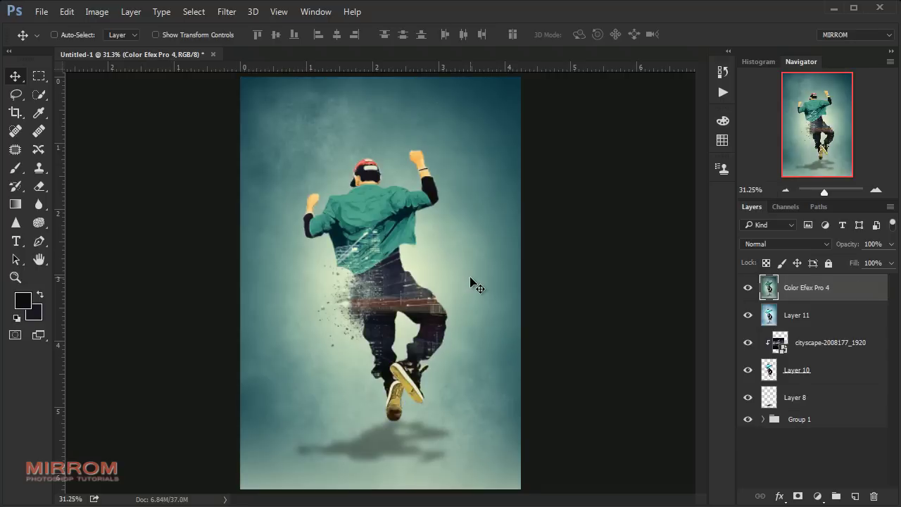
Toggle the Color Efex Pro 4 layer off and on to compare, then fit the poster in view.
click(748, 287)
click(747, 287)
scroll(534, 209, up, 2)
scroll(535, 208, up, 1)
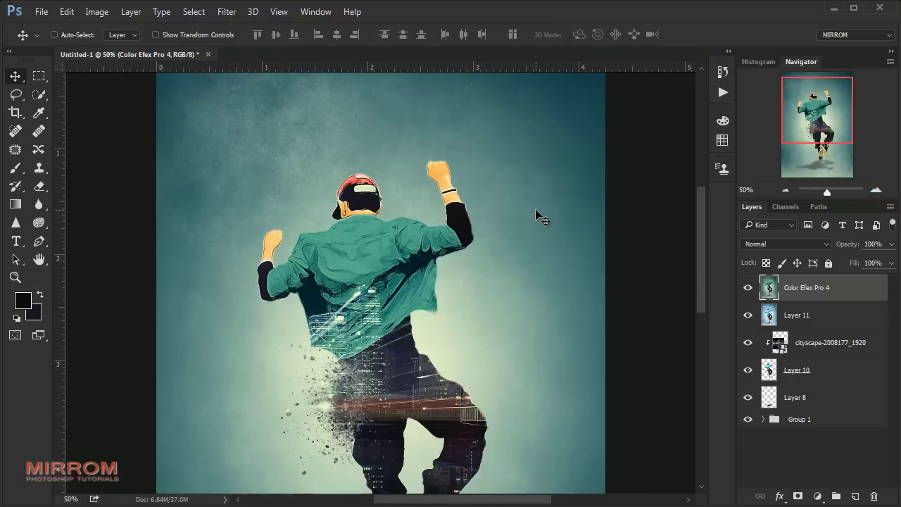
scroll(535, 208, down, 2)
scroll(535, 209, down, 1)
key(ctrl+0)
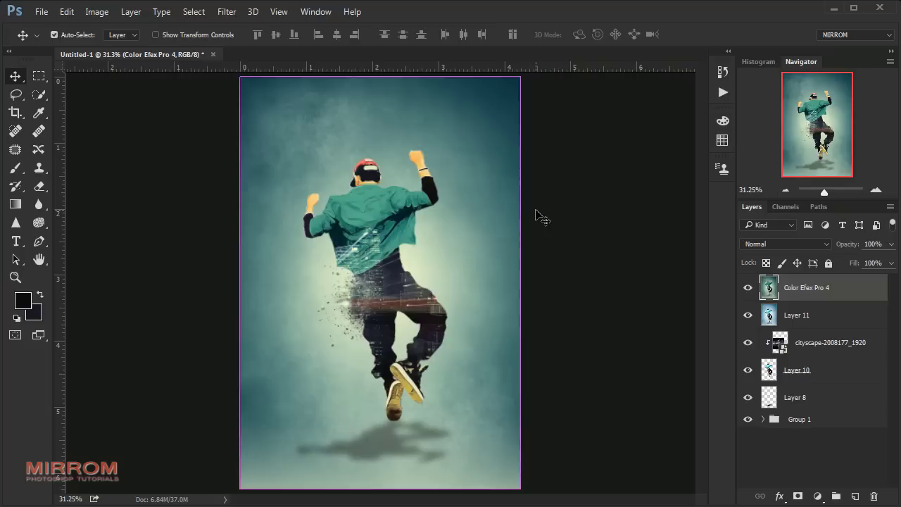
Place the abstract-1846853_1920 texture embedded, rotated -90° and scaled to cover the canvas.
click(42, 12)
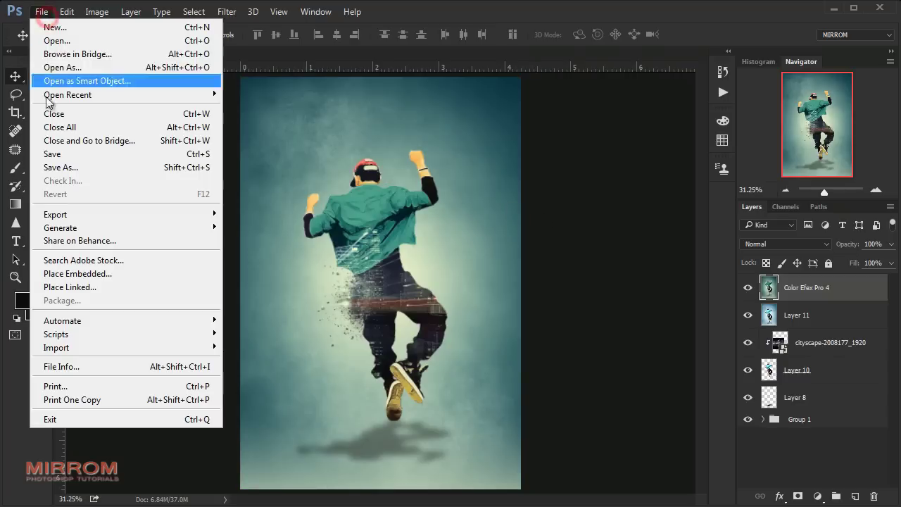
click(96, 275)
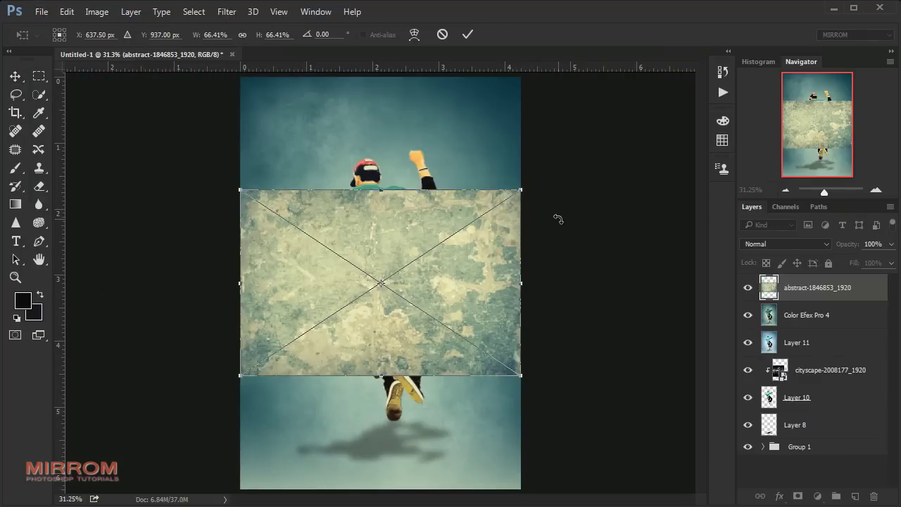
mouse_move(558, 219)
mouse_down()
mouse_move(496, 122)
mouse_move(522, 74)
mouse_up()
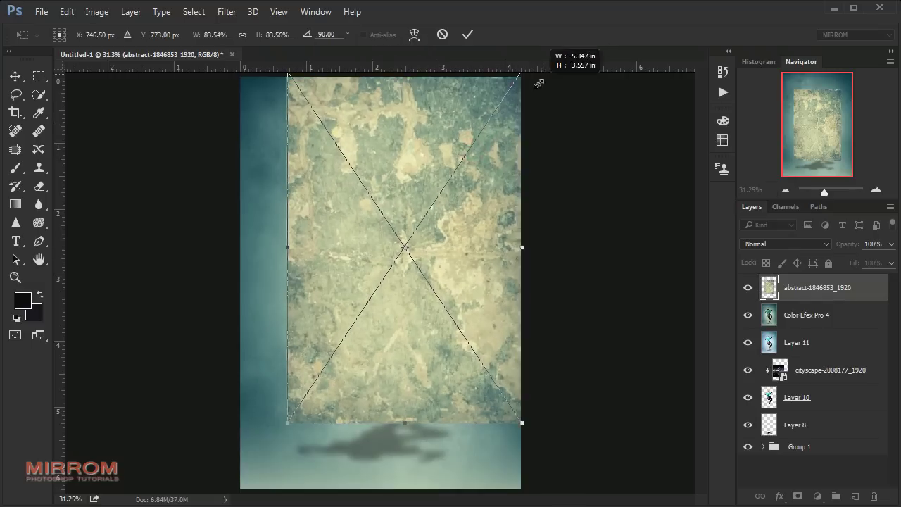
drag(287, 422, 239, 494)
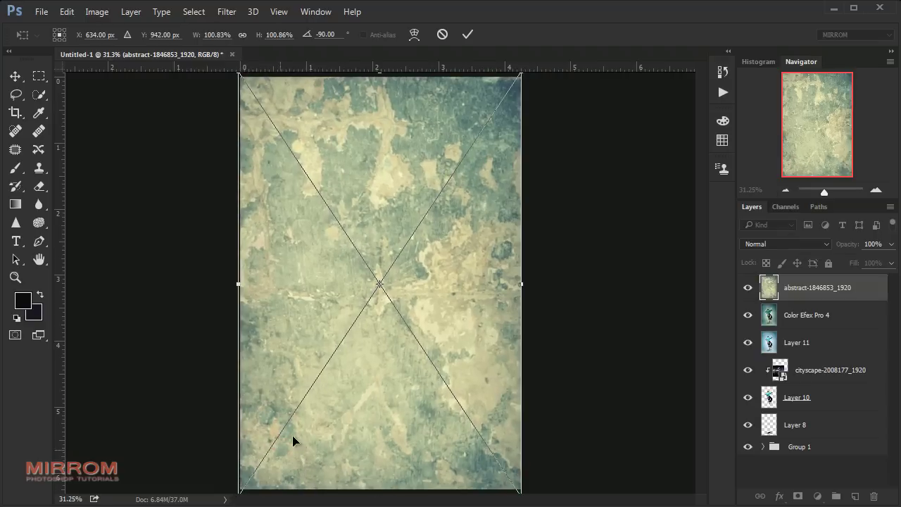
double_click(357, 352)
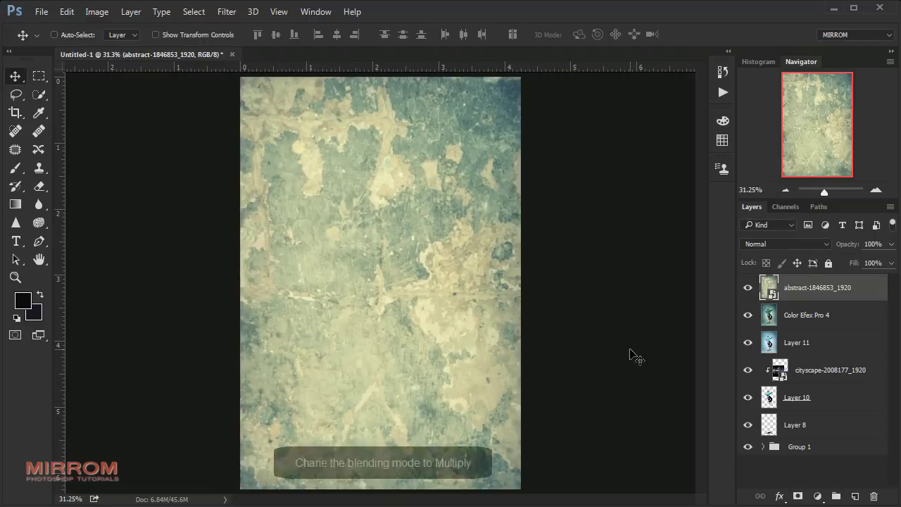
Blend the texture in Multiply mode at 71% opacity.
click(785, 244)
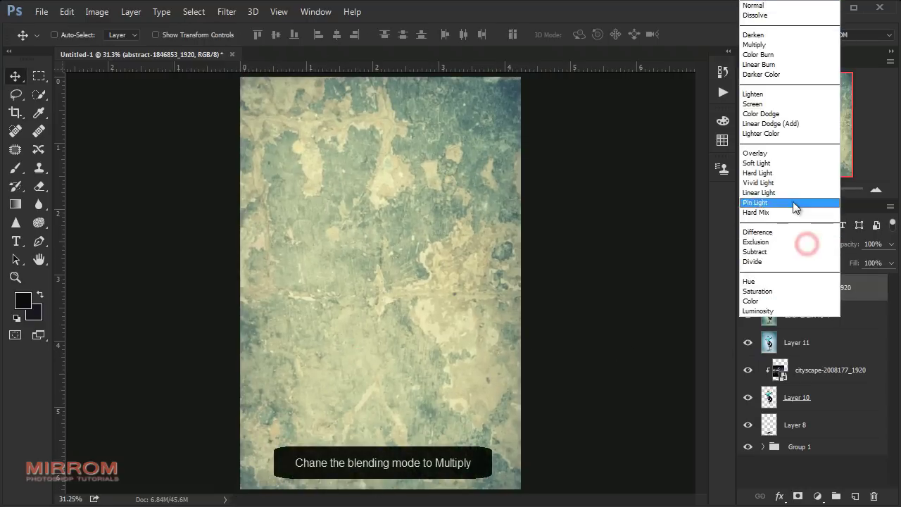
click(755, 45)
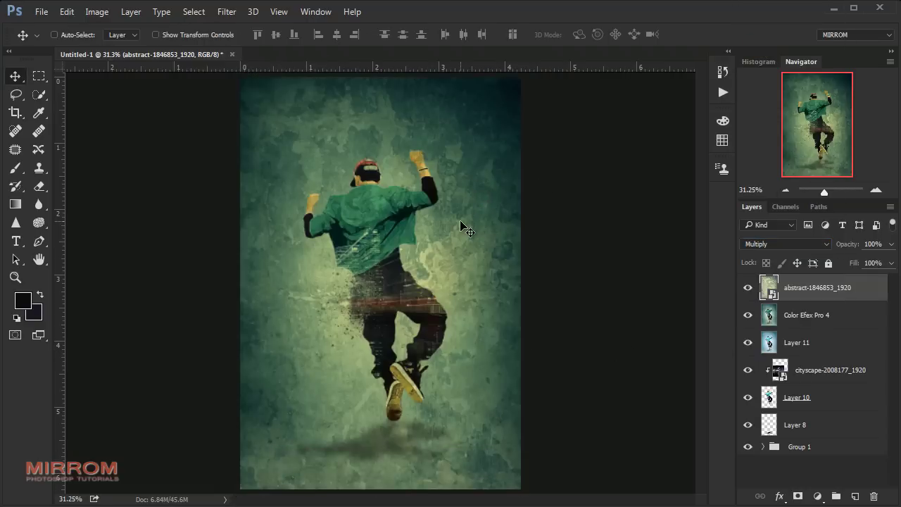
click(891, 244)
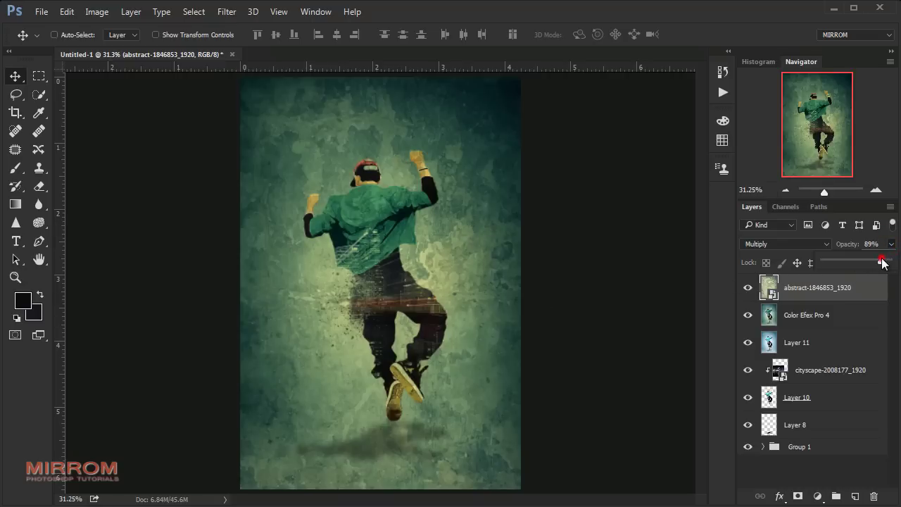
drag(890, 260, 871, 260)
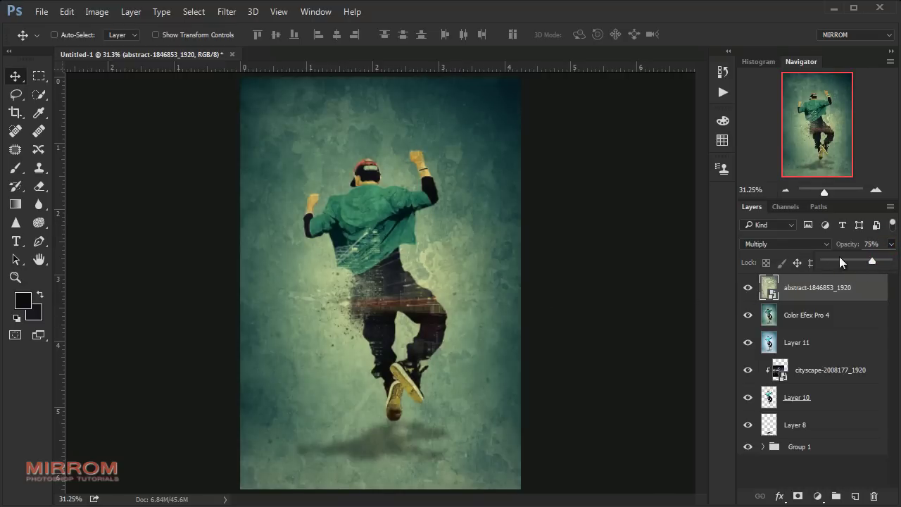
click(581, 273)
click(748, 288)
click(747, 288)
Flip the texture layer vertically with Free Transform.
key(ctrl+t)
right_click(423, 126)
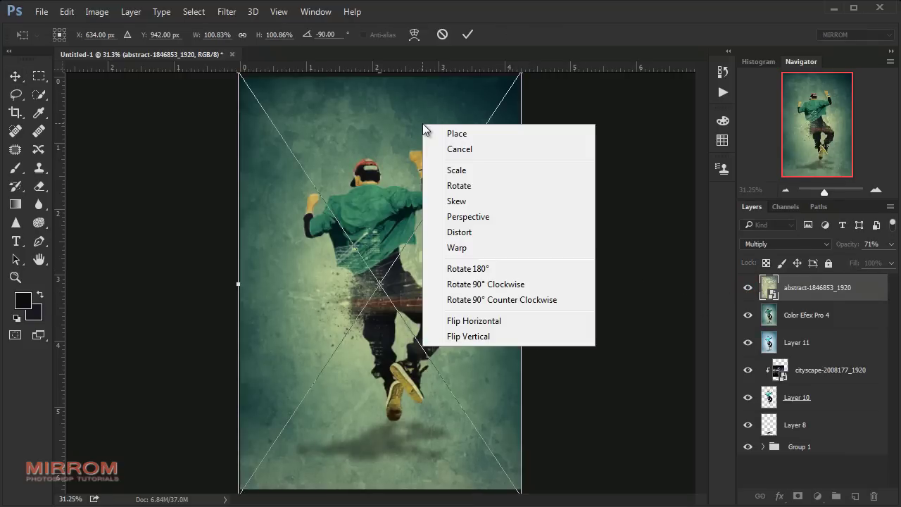
click(457, 333)
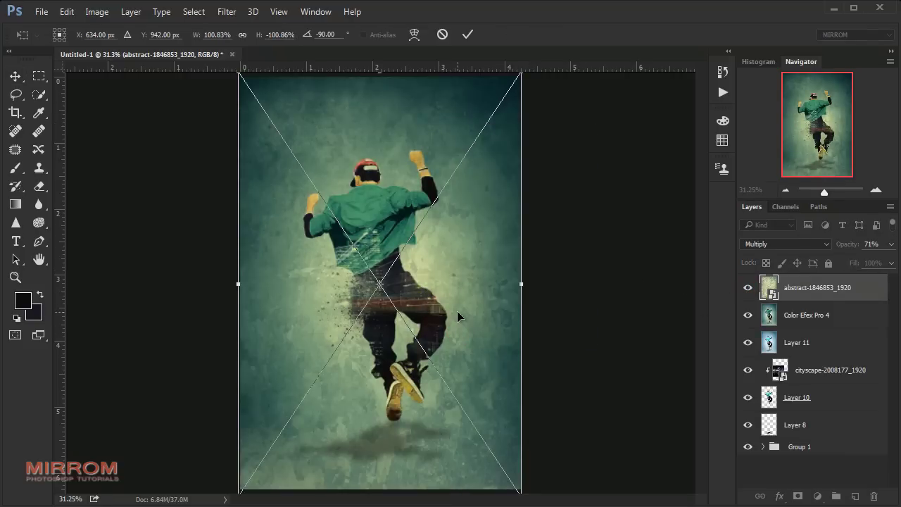
key(Return)
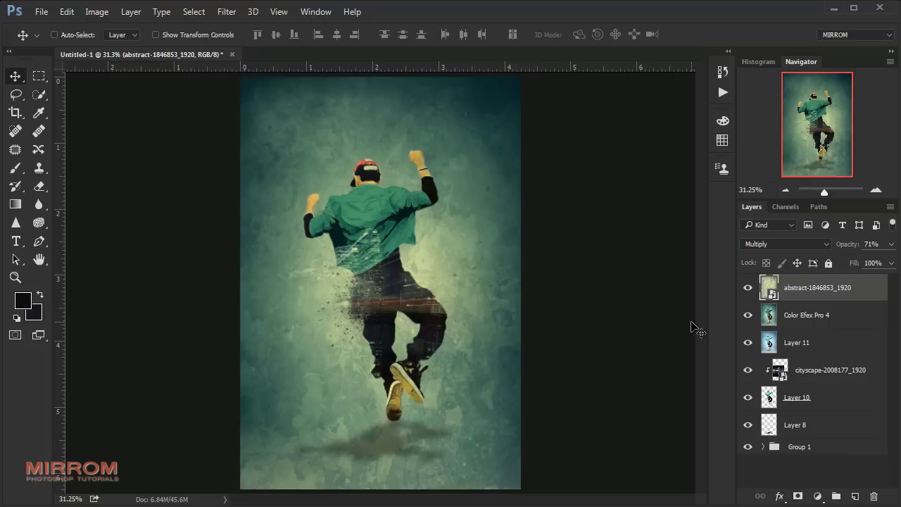
Expand Group 1 and inspect the Gradient Fill 1 gradient settings without changing them.
click(764, 448)
scroll(774, 450, down, 5)
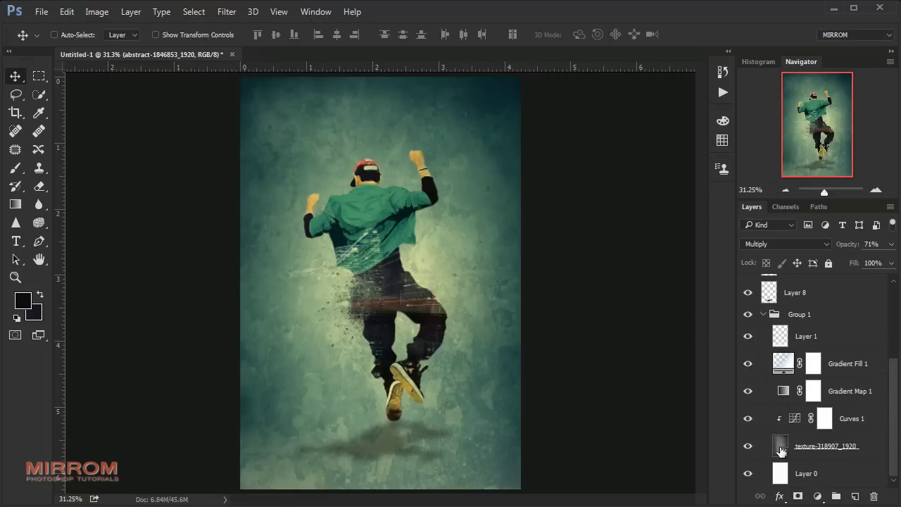
click(781, 364)
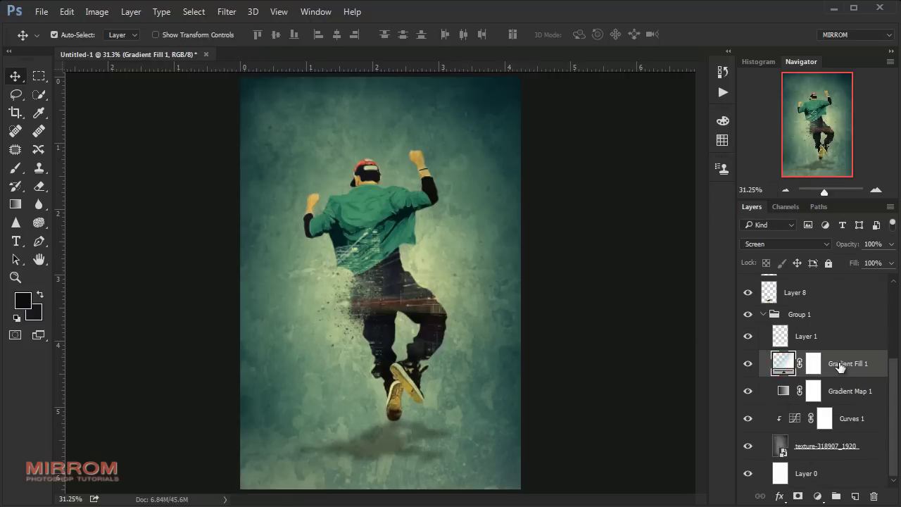
double_click(783, 363)
click(555, 231)
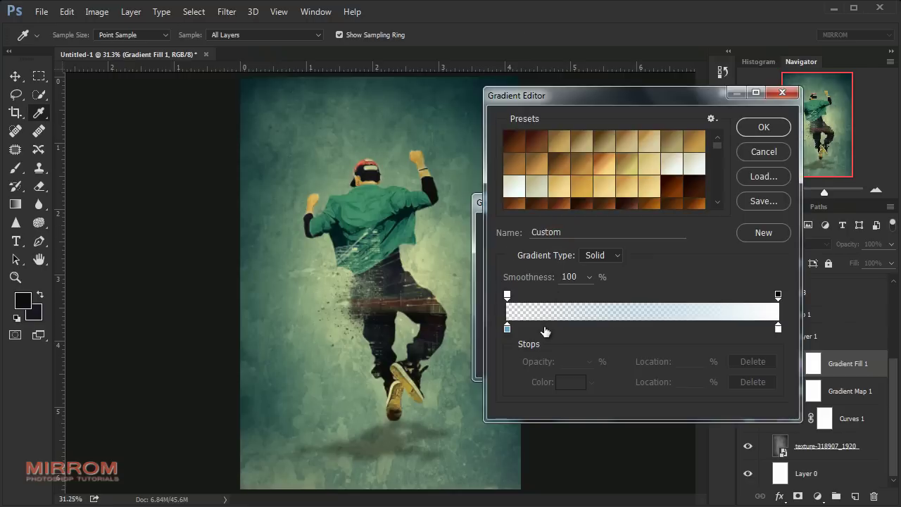
click(753, 158)
click(672, 227)
key(v)
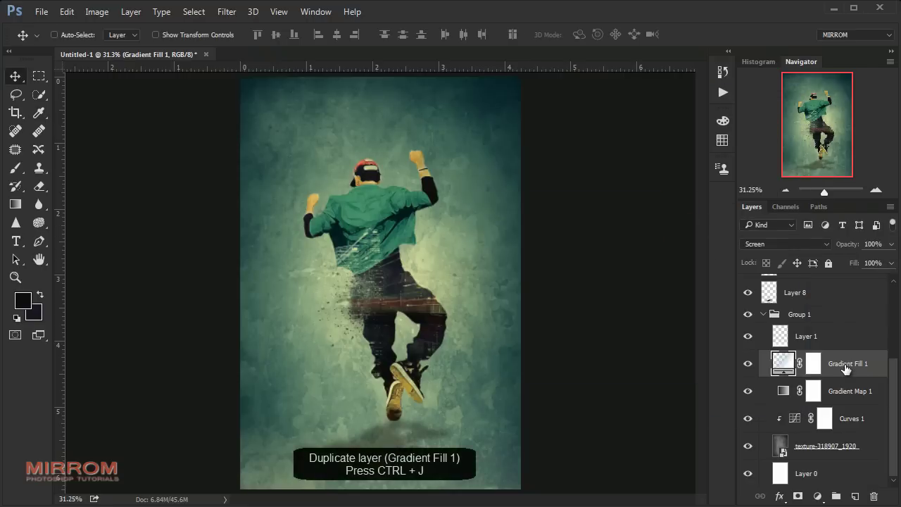
Duplicate Gradient Fill 1, move the copy to the top of the stack, set Divide blend.
key(ctrl+j)
drag(844, 365, 823, 313)
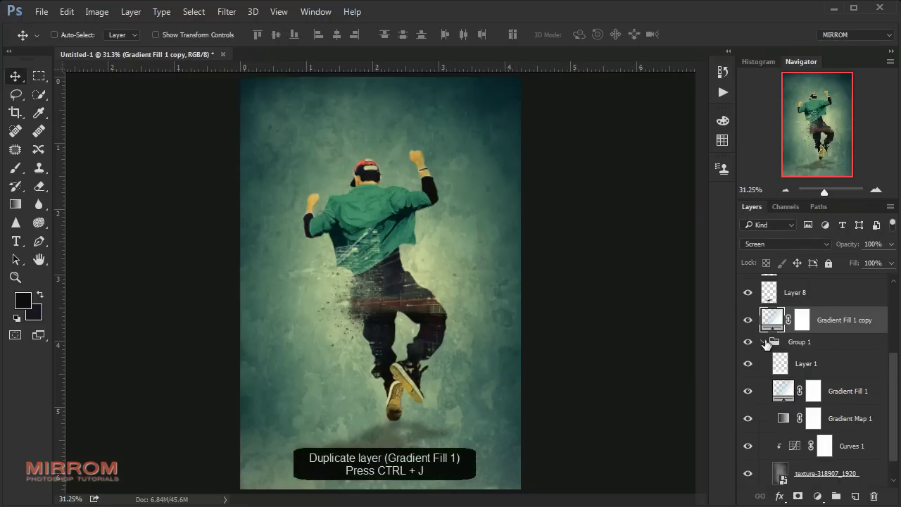
click(760, 342)
mouse_move(841, 452)
mouse_down()
mouse_move(828, 283)
mouse_move(809, 296)
mouse_up()
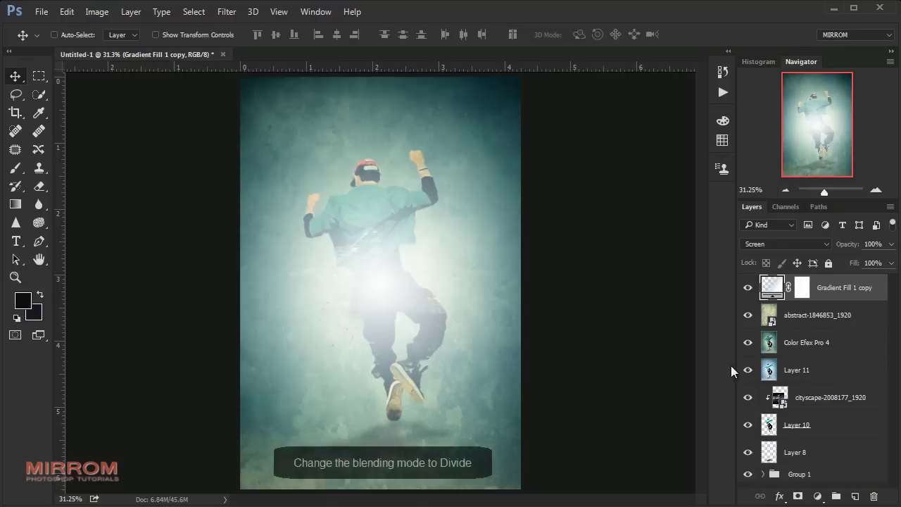
click(809, 243)
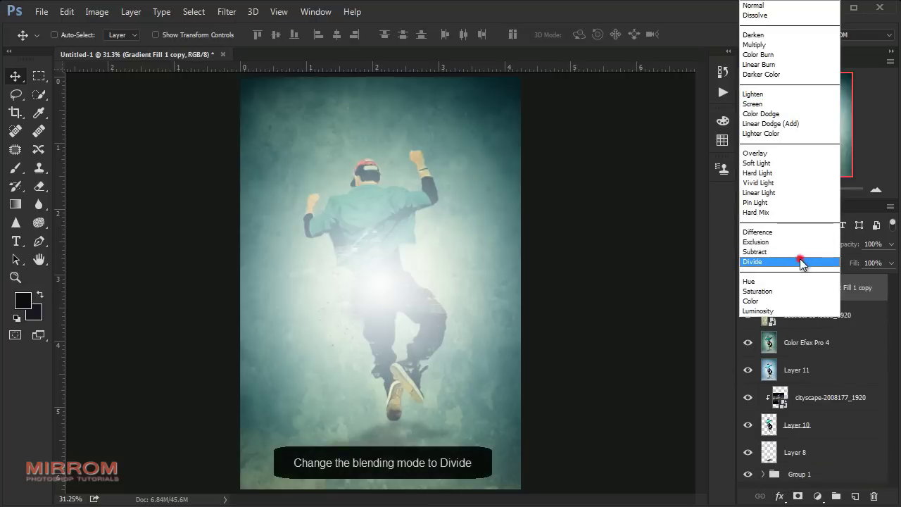
click(807, 261)
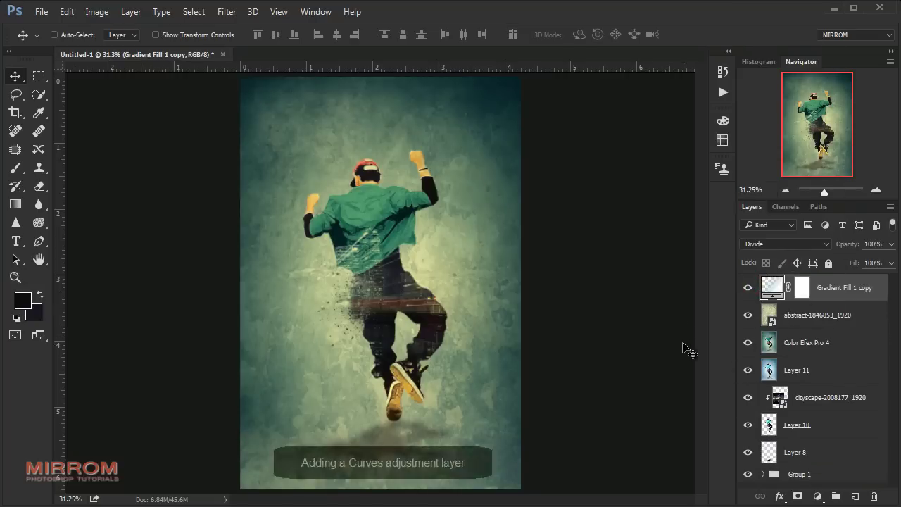
Add a Curves layer pulling in the white point, lifting black slightly, and lowering the midtones.
click(816, 497)
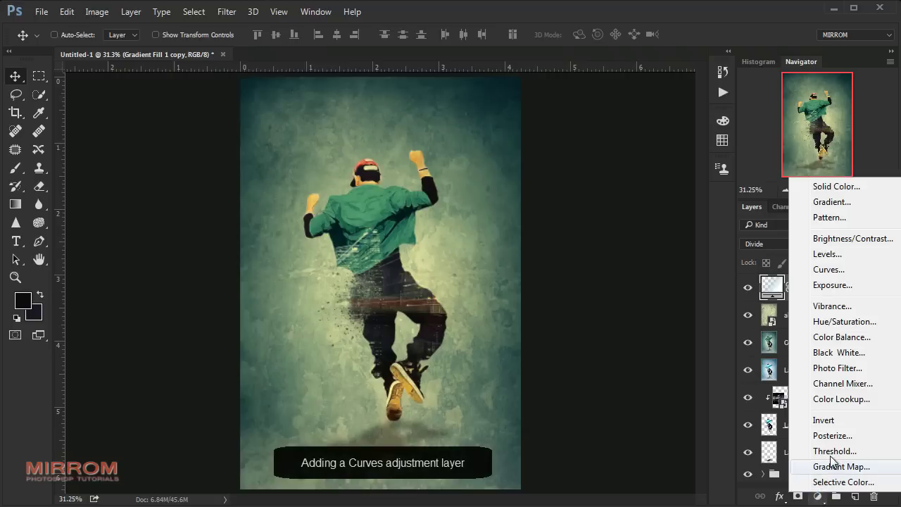
click(809, 272)
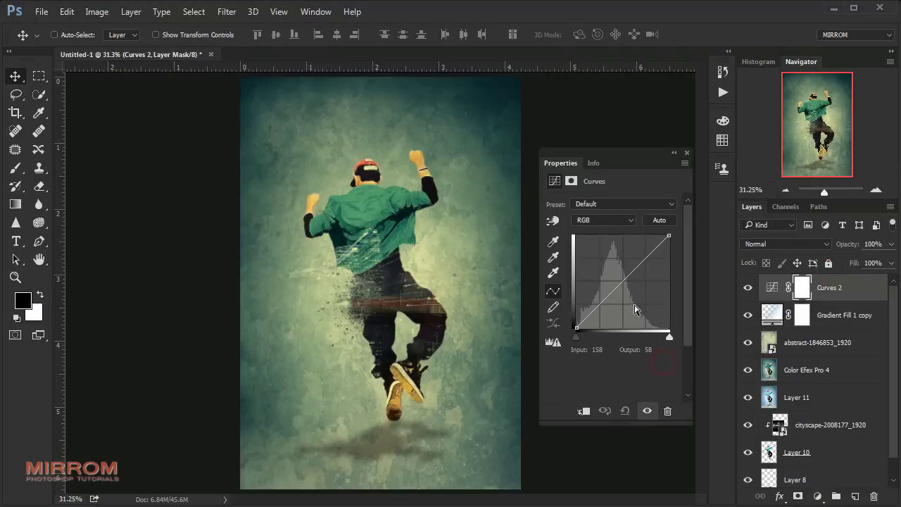
drag(669, 235, 656, 234)
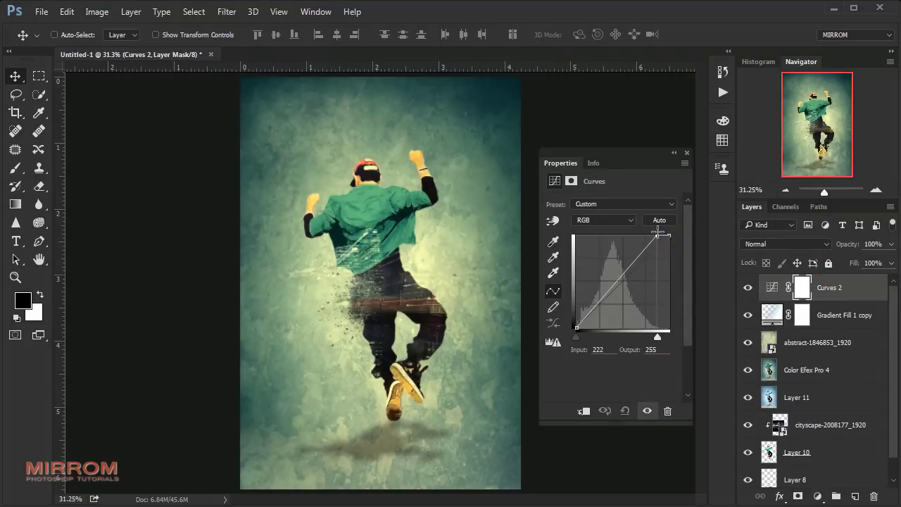
drag(573, 329, 567, 323)
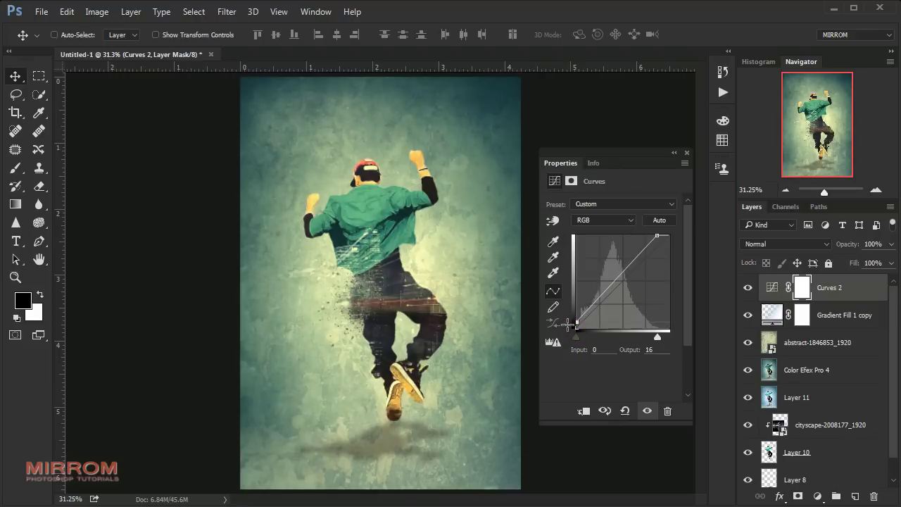
drag(629, 266, 632, 278)
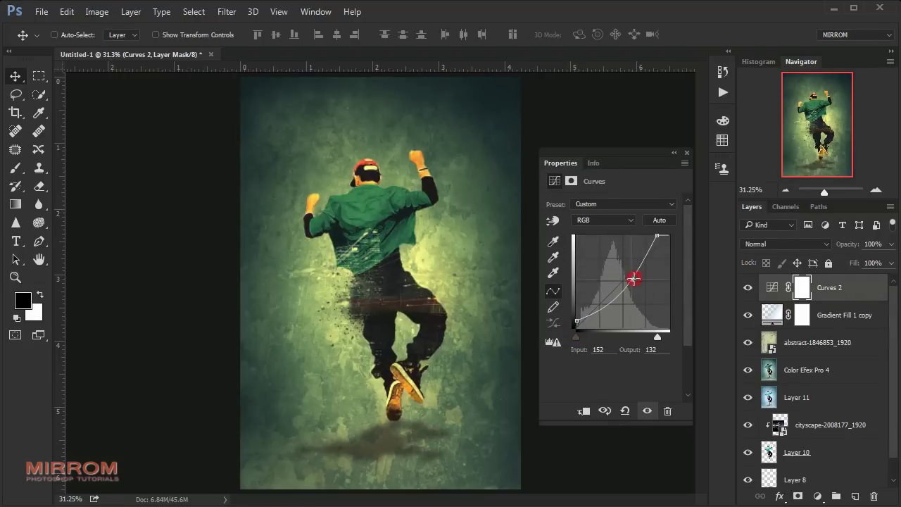
drag(634, 278, 634, 278)
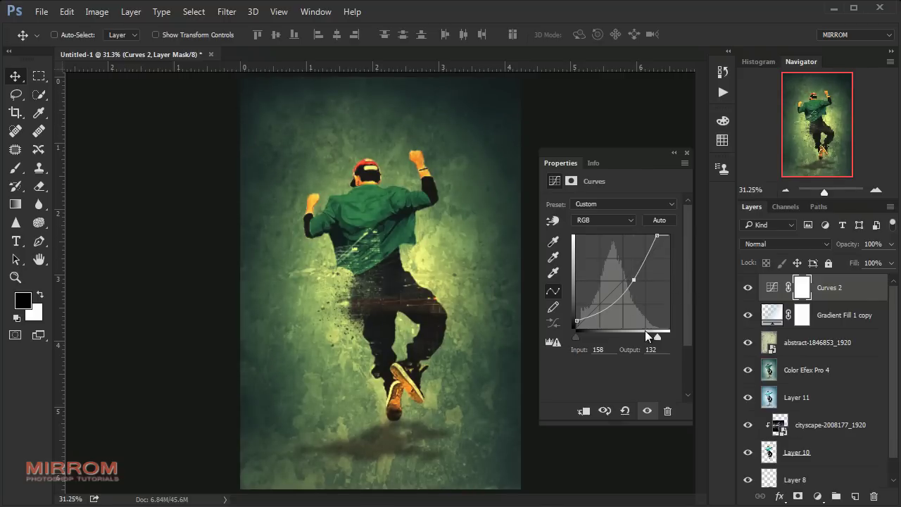
click(683, 154)
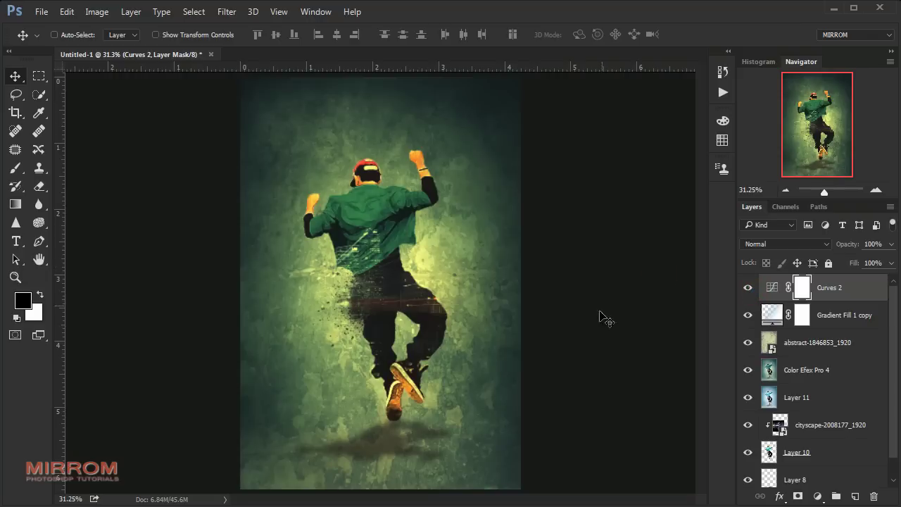
click(876, 190)
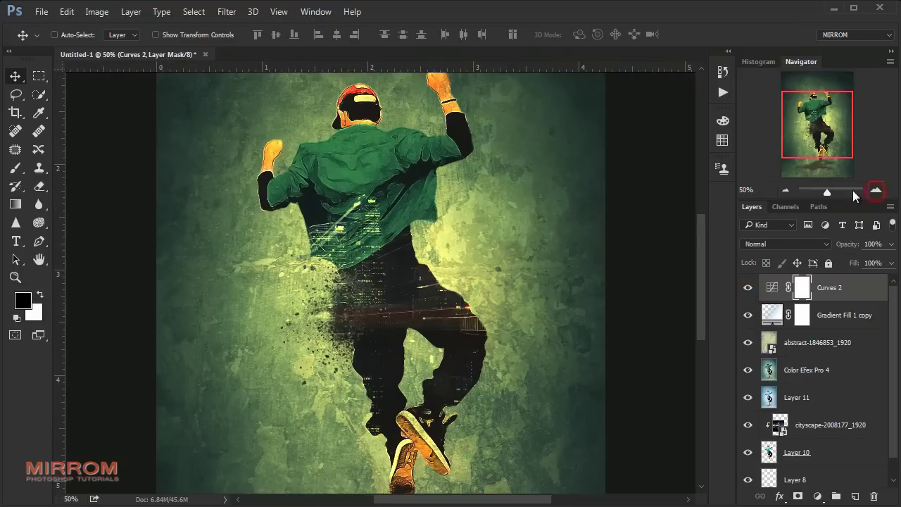
scroll(585, 199, down, 2)
scroll(585, 199, down, 1)
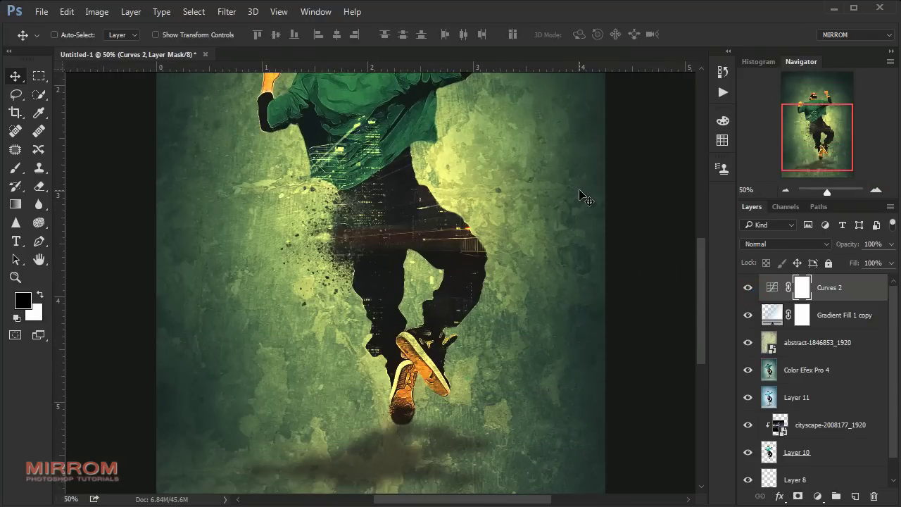
scroll(585, 199, up, 1)
scroll(585, 200, up, 1)
key(ctrl+0)
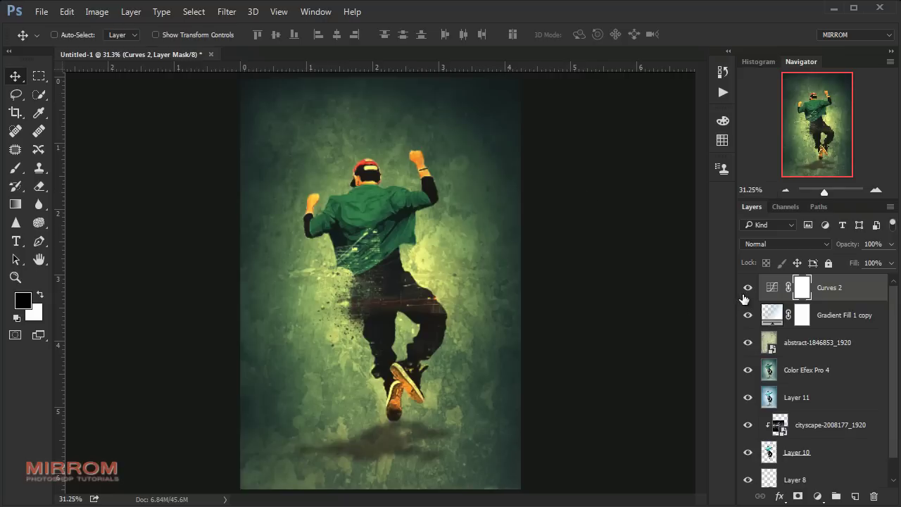
Keep the Gradient Fill 1 copy's style Radial and turn off Reverse.
click(747, 287)
click(747, 288)
click(750, 316)
double_click(772, 315)
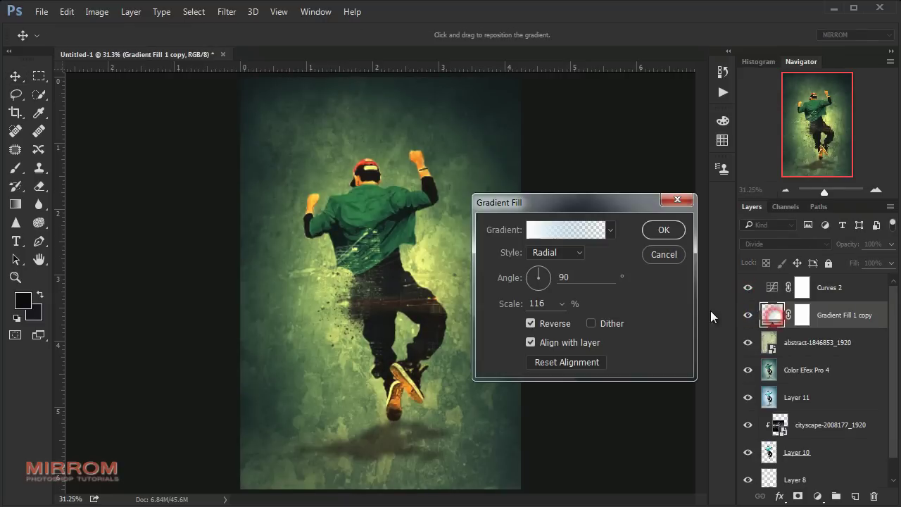
click(554, 252)
click(555, 275)
click(531, 323)
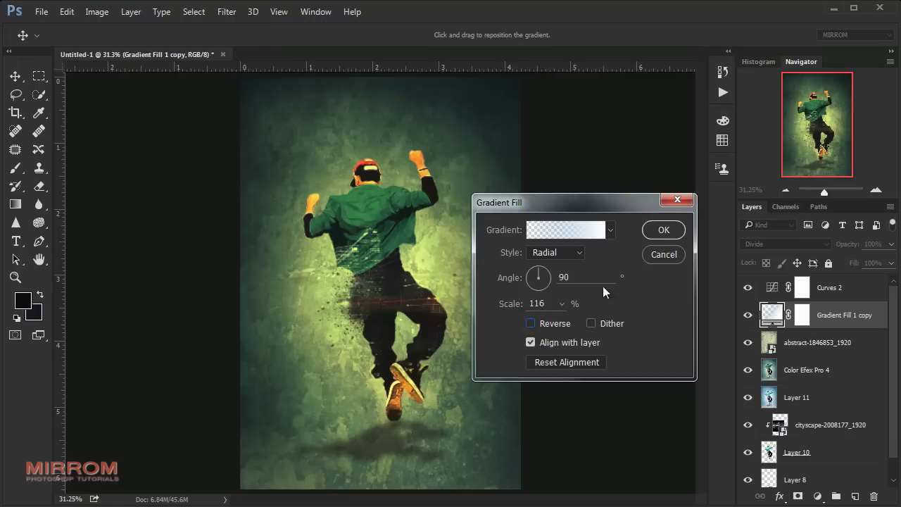
click(656, 229)
Reselect the Curves 2 layer and zoom the poster in to 50%.
click(772, 298)
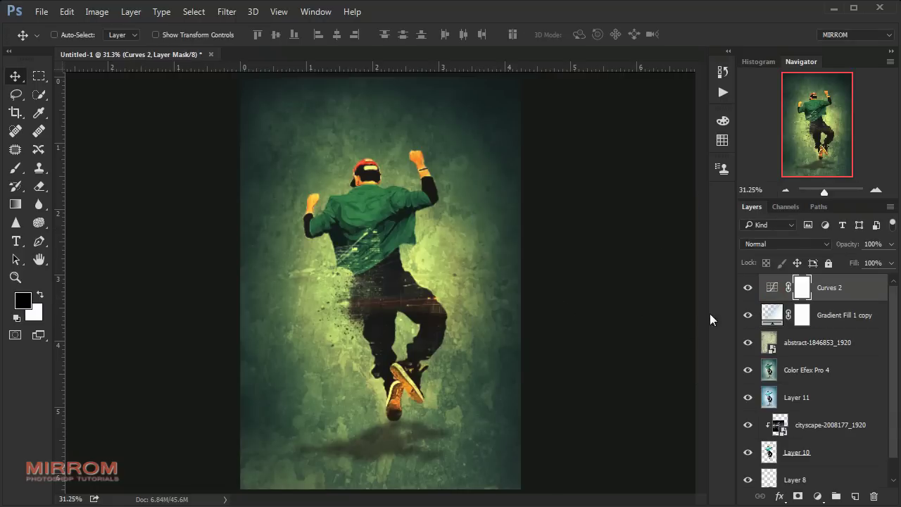
key(ctrl+plus)
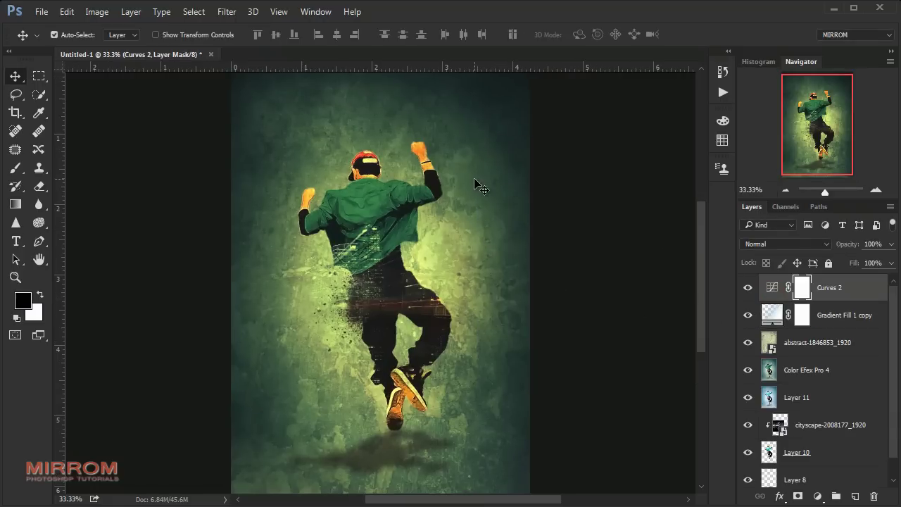
key(ctrl+plus)
scroll(475, 186, up, 2)
scroll(471, 186, up, 2)
Type the two-line title 'STREET' / 'DANCE' above the dancer in white 28 Days Later.
scroll(466, 184, up, 1)
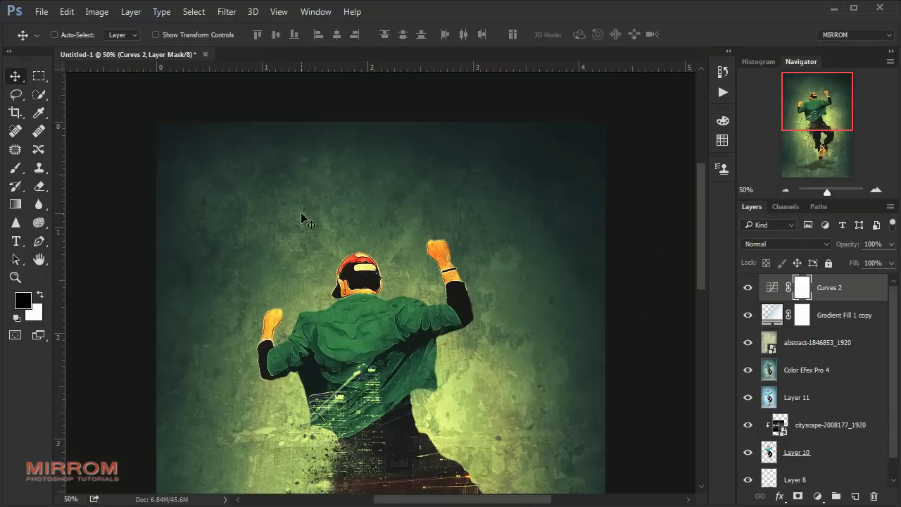
click(15, 241)
click(517, 34)
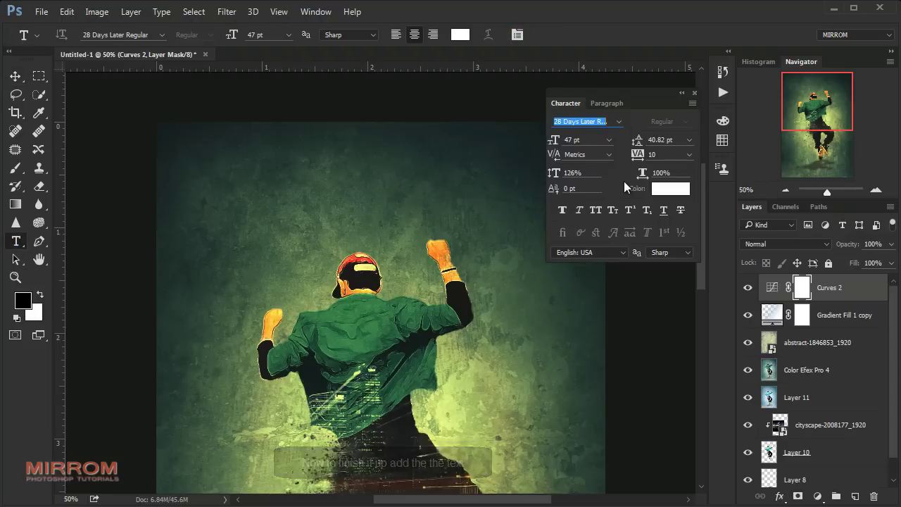
click(324, 223)
text(STREE)
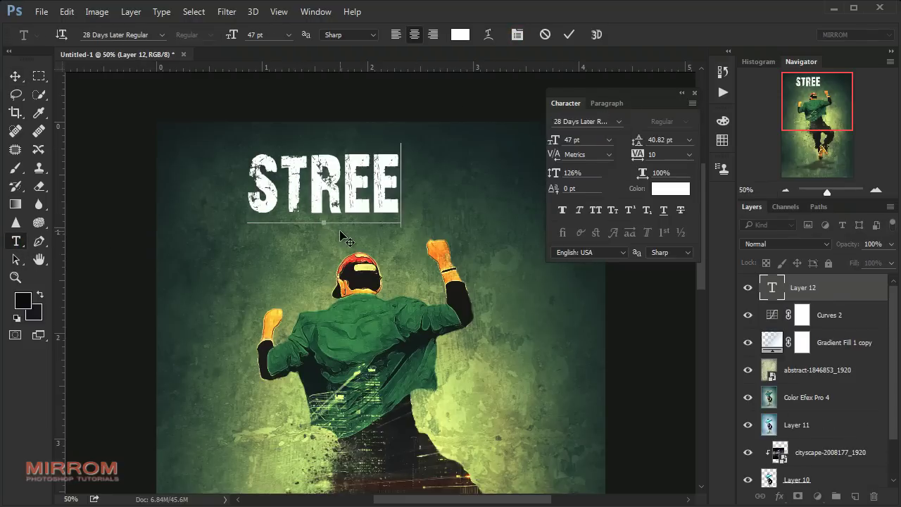
text(T)
key(Return)
text(DANCE)
click(569, 34)
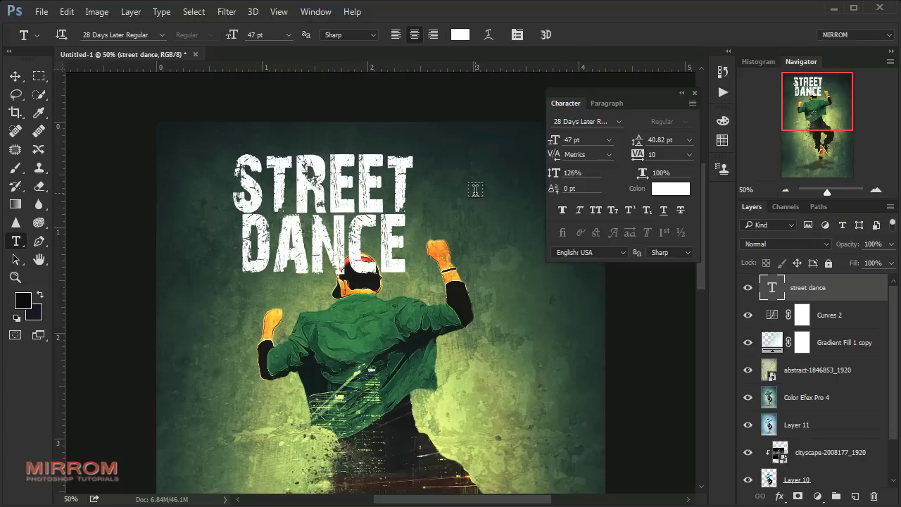
Move the title up, centre it horizontally on the poster, and scale it larger.
key(v)
mouse_move(367, 213)
mouse_down()
mouse_move(408, 237)
mouse_move(433, 202)
mouse_up()
click(693, 92)
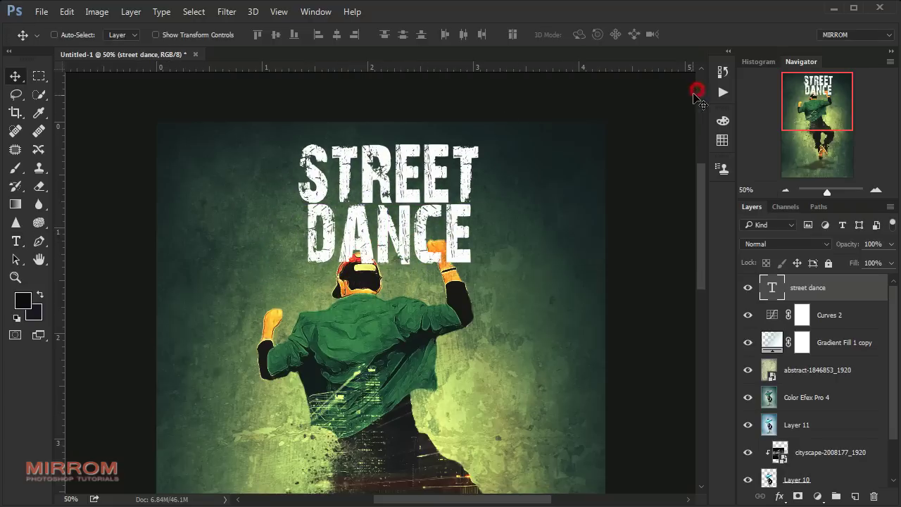
ctrl+click(815, 399)
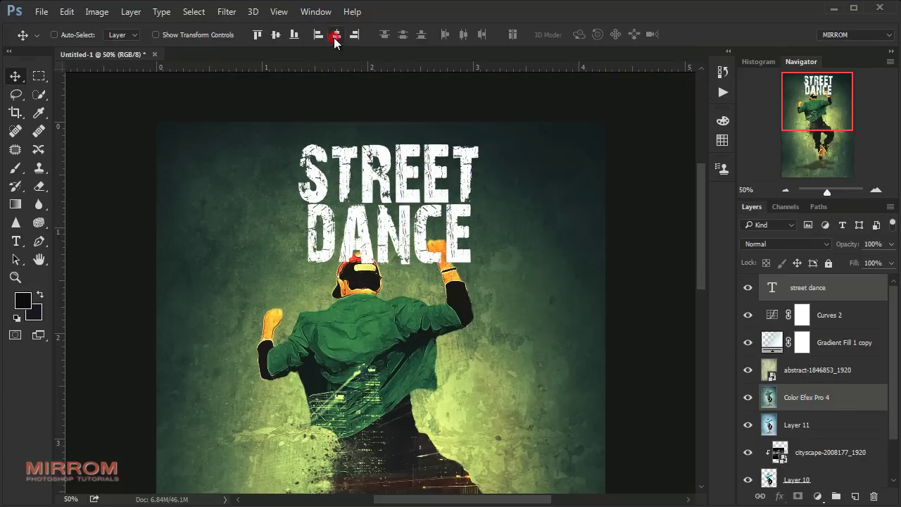
click(336, 39)
click(834, 289)
key(ctrl+t)
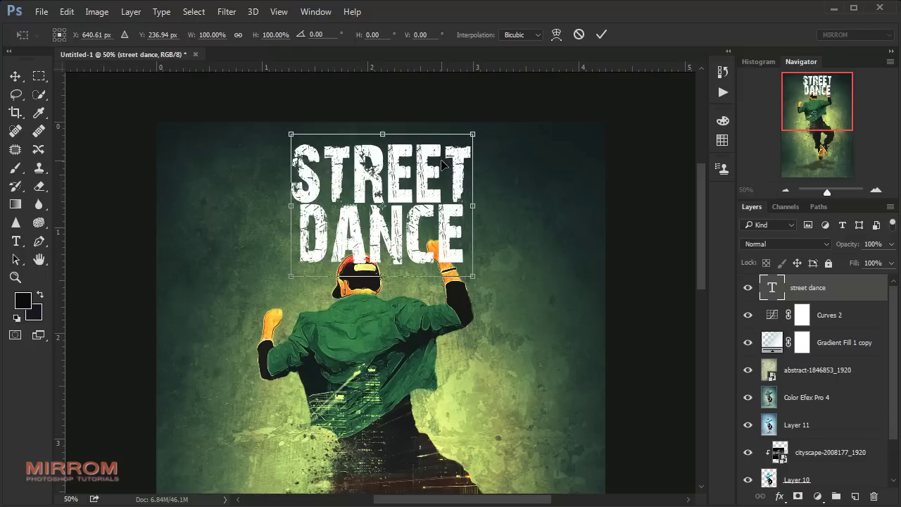
drag(211, 34, 235, 43)
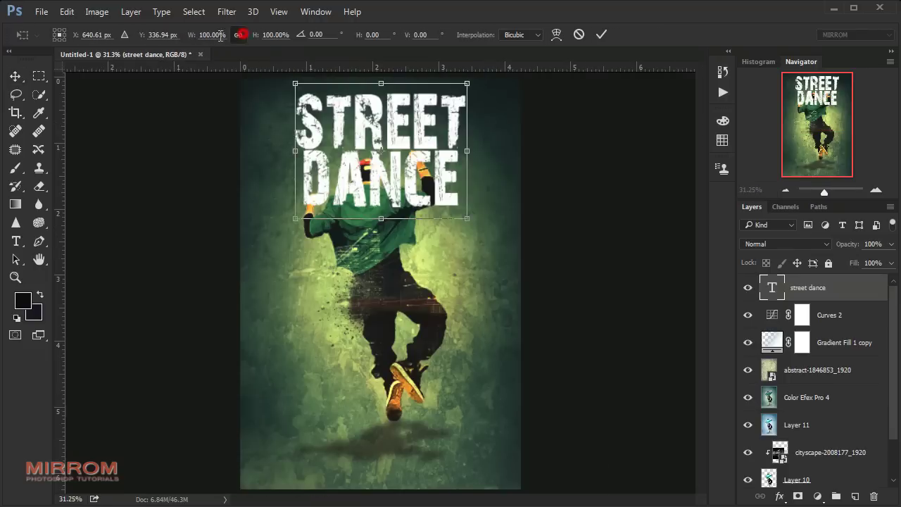
Apply the title resize, load Layer 10's dancer selection, and add an inverted title mask.
key(Return)
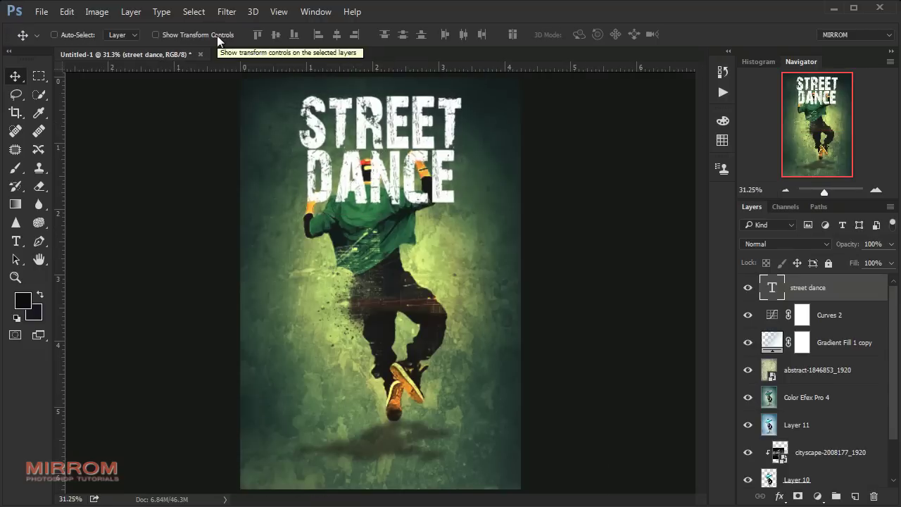
scroll(795, 426, down, 2)
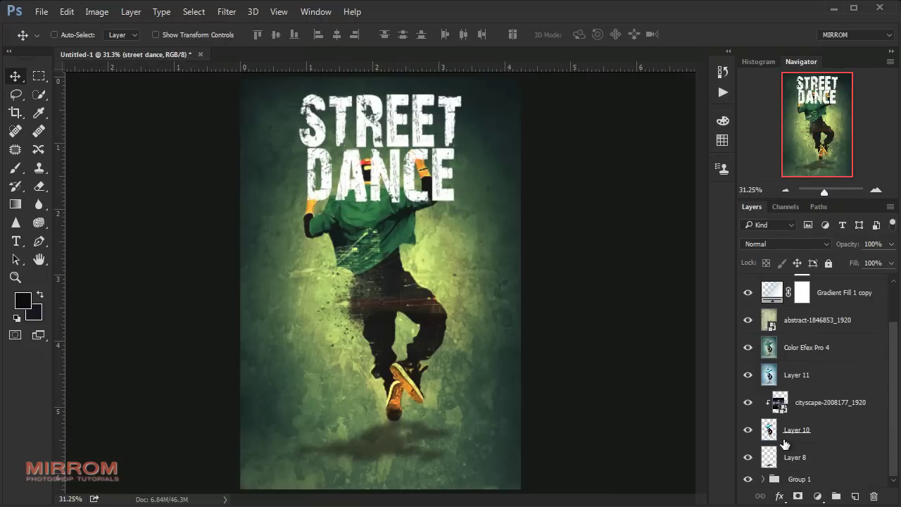
ctrl+click(769, 431)
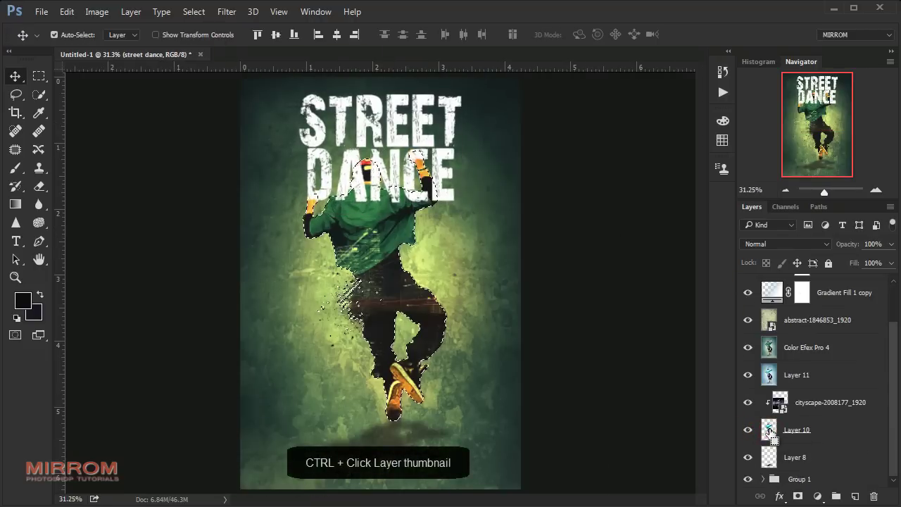
scroll(822, 330, up, 2)
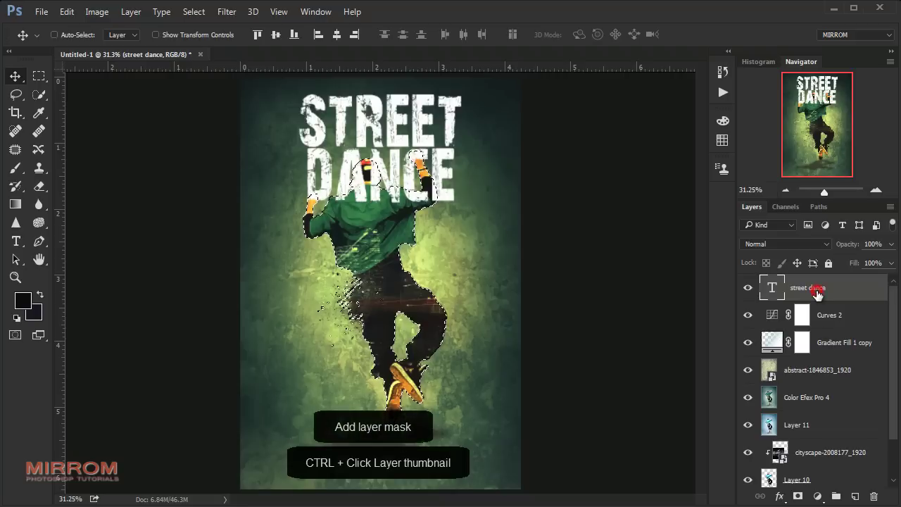
click(798, 496)
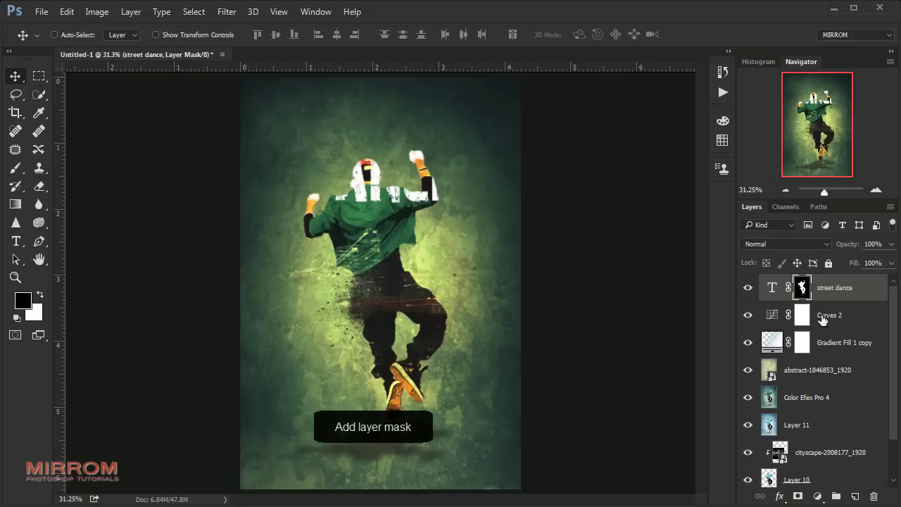
key(ctrl+i)
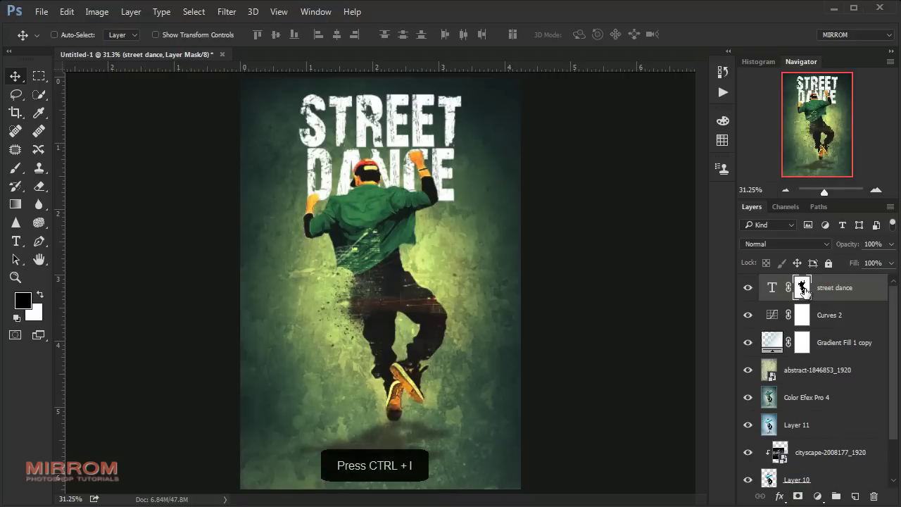
Try a drop shadow on the title, cancel it, and zoom to 50% to inspect.
double_click(872, 294)
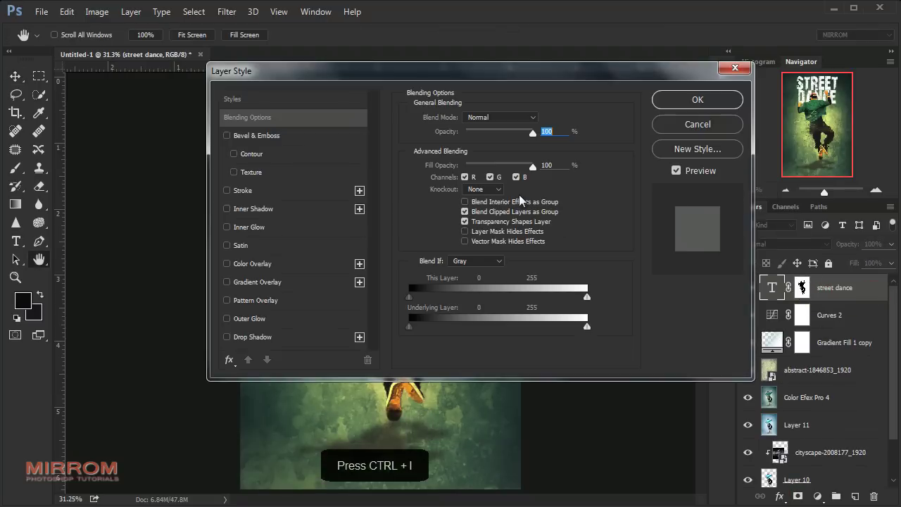
click(306, 337)
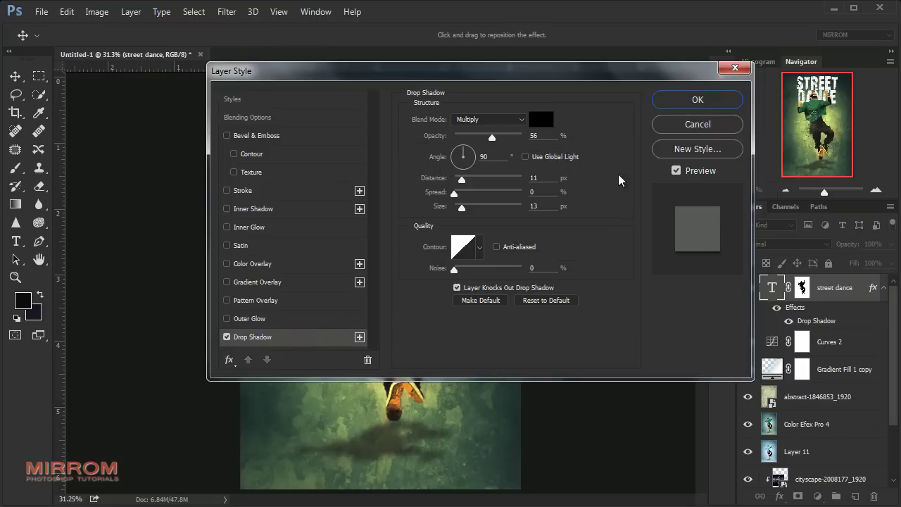
click(669, 131)
click(875, 190)
click(875, 190)
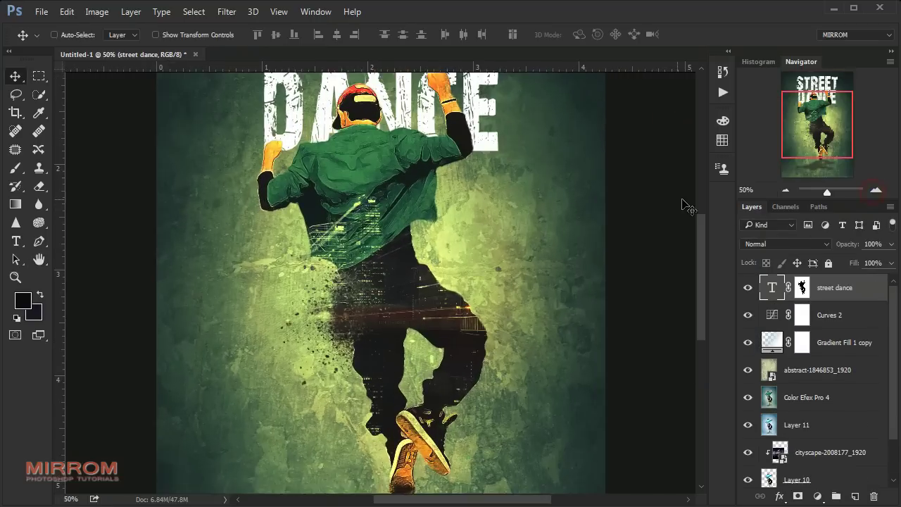
scroll(686, 207, up, 3)
drag(499, 500, 523, 500)
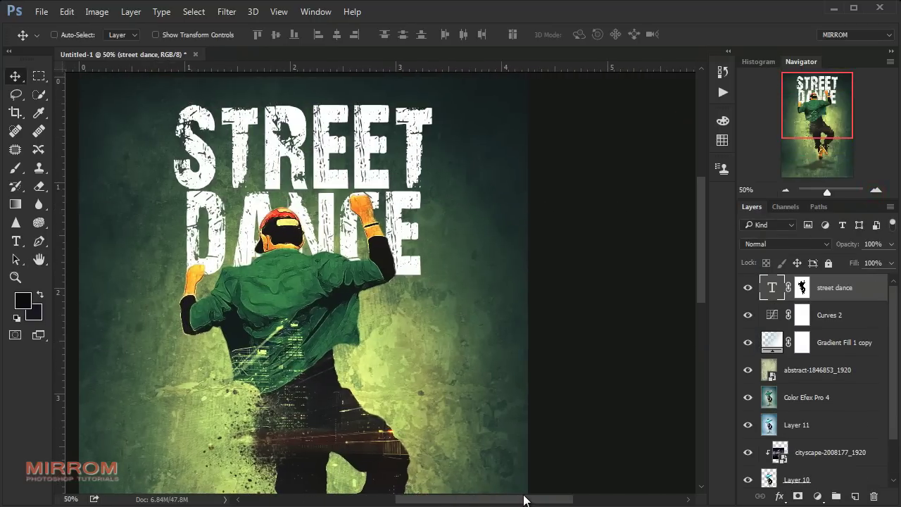
Apply a title drop shadow with 58% opacity and 11 px size, then fit the screen.
double_click(879, 296)
drag(517, 75, 623, 92)
drag(448, 501, 467, 502)
click(358, 352)
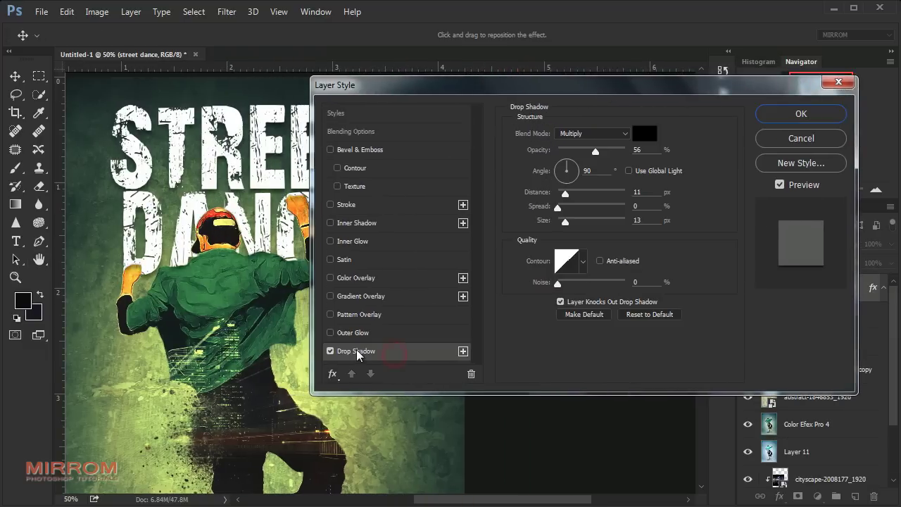
click(648, 149)
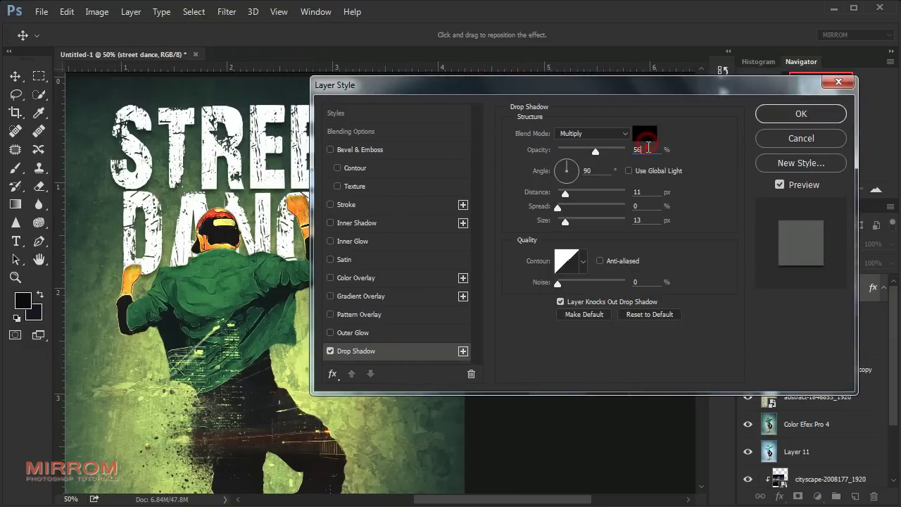
key(Up)
key(Up)
key(Down)
key(Down)
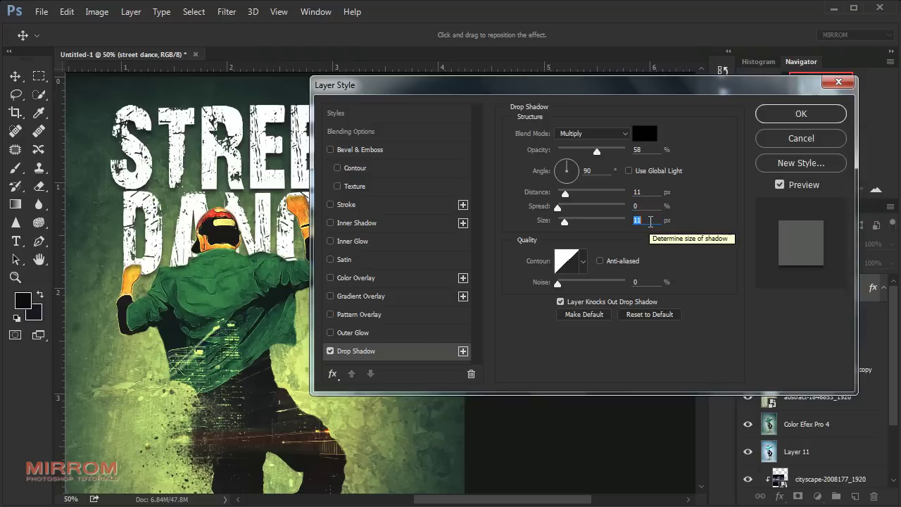
click(796, 117)
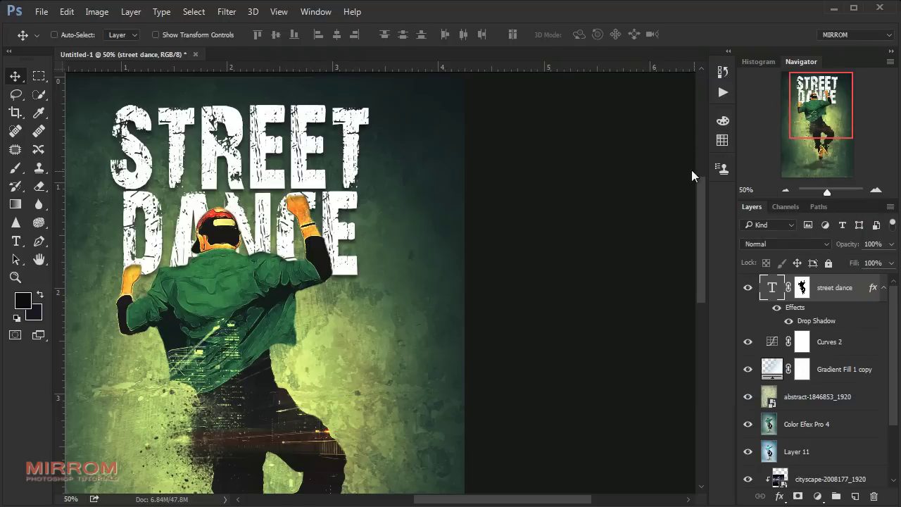
click(883, 288)
key(ctrl+0)
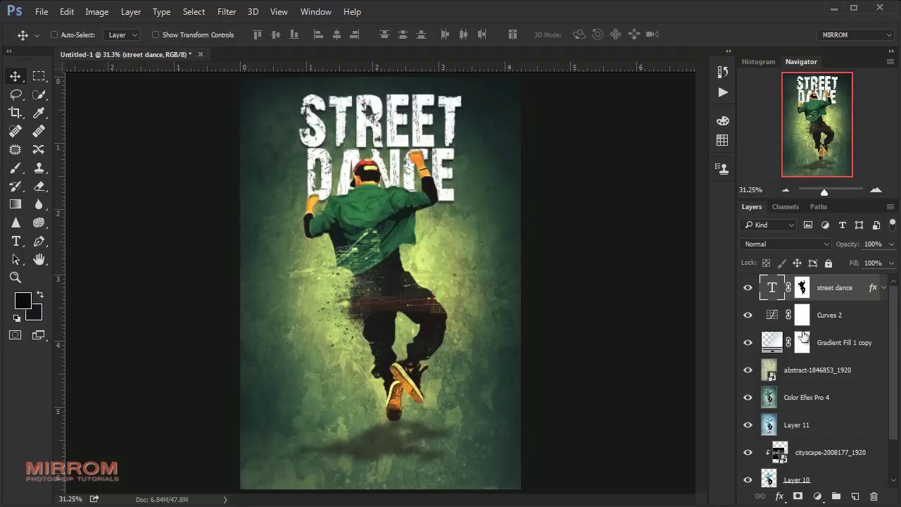
On the title mask, drag a 54% Foreground to Transparent gradient vertically over DANCE.
click(802, 289)
click(15, 203)
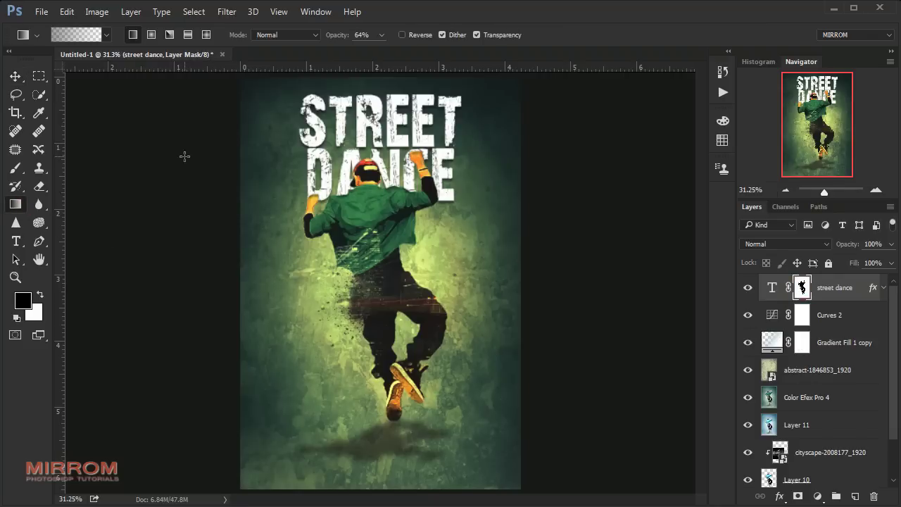
click(380, 36)
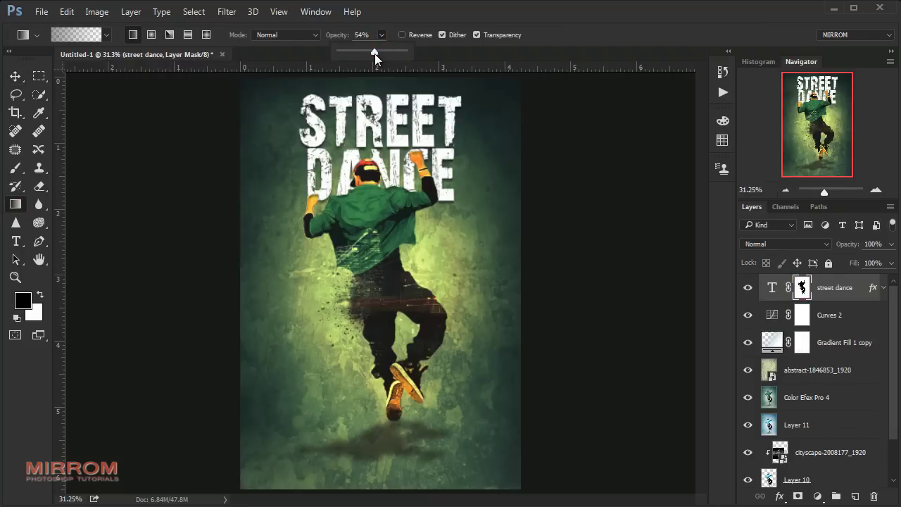
click(17, 317)
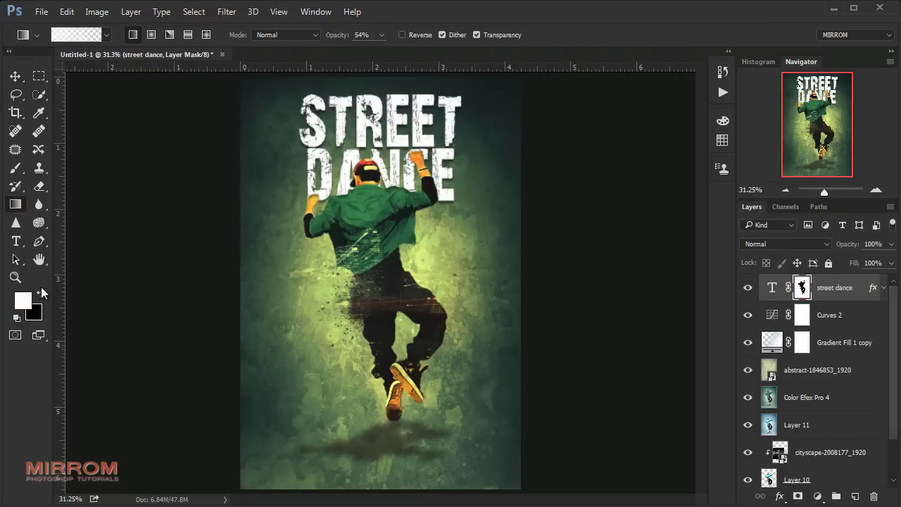
click(41, 289)
click(77, 34)
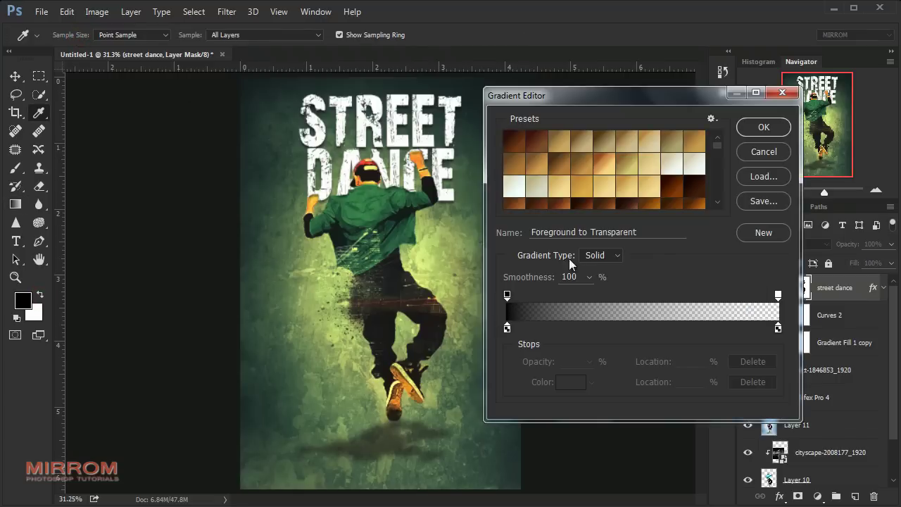
click(763, 127)
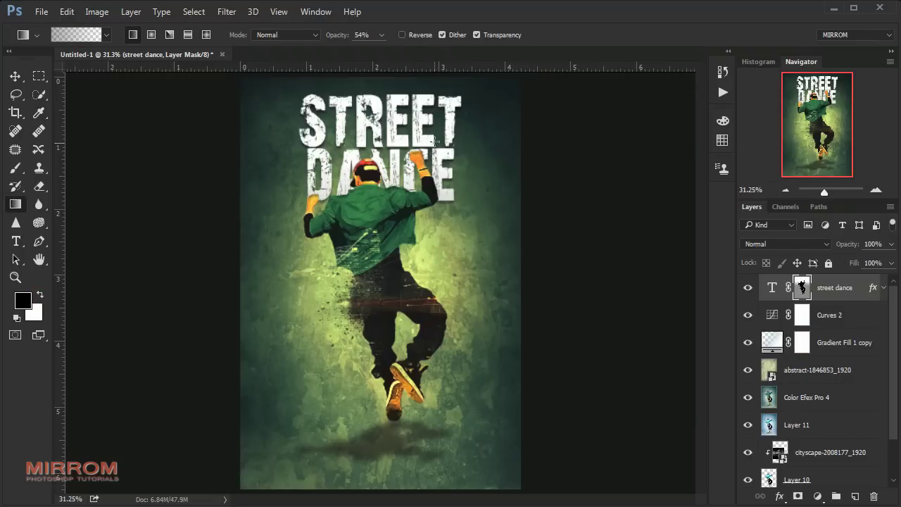
drag(432, 146, 433, 224)
Finish the DANCE fade gradient and set the STREET DANCE title to Overlay blend mode.
drag(412, 267, 412, 191)
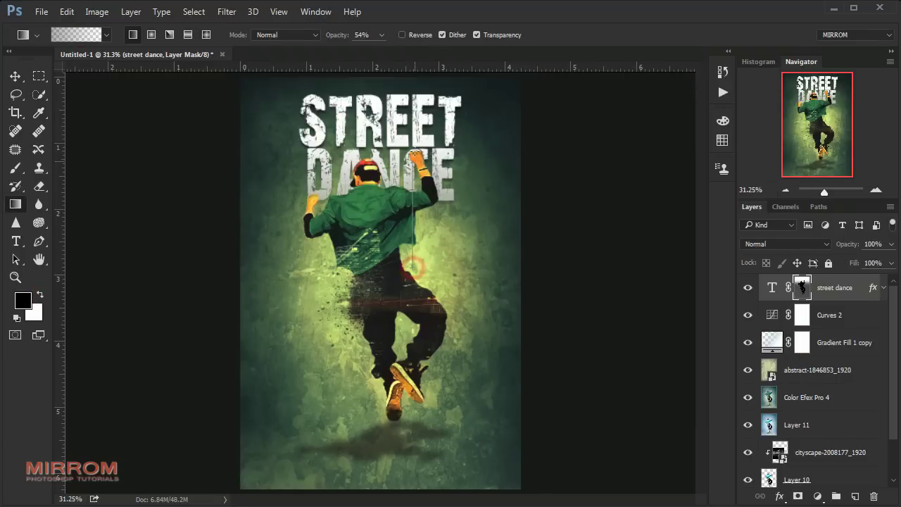
key(v)
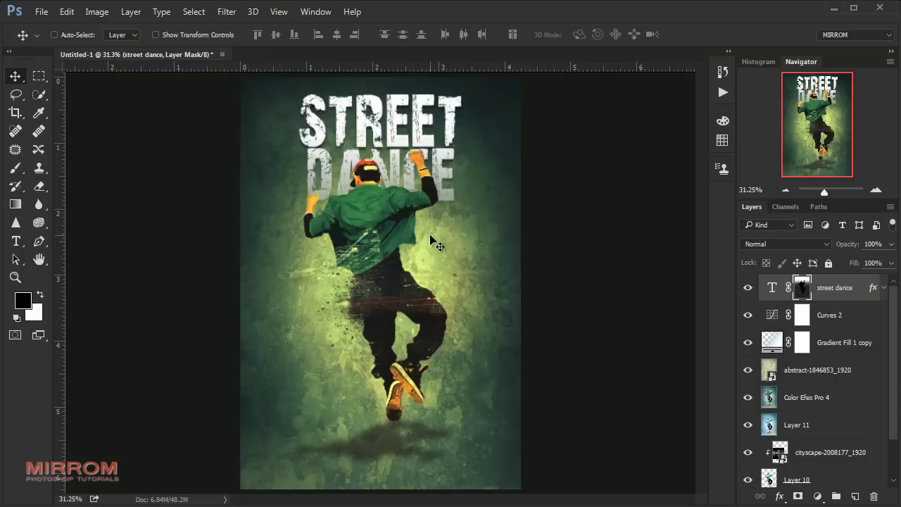
click(781, 240)
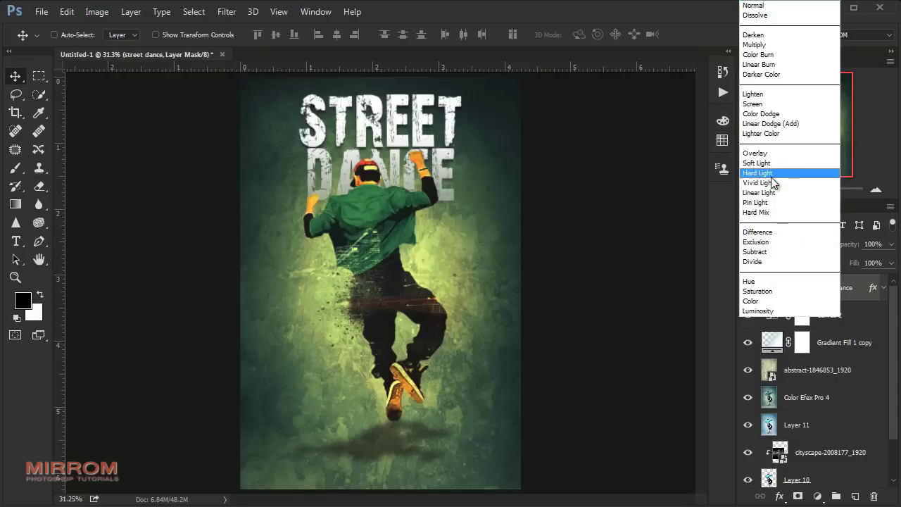
click(769, 158)
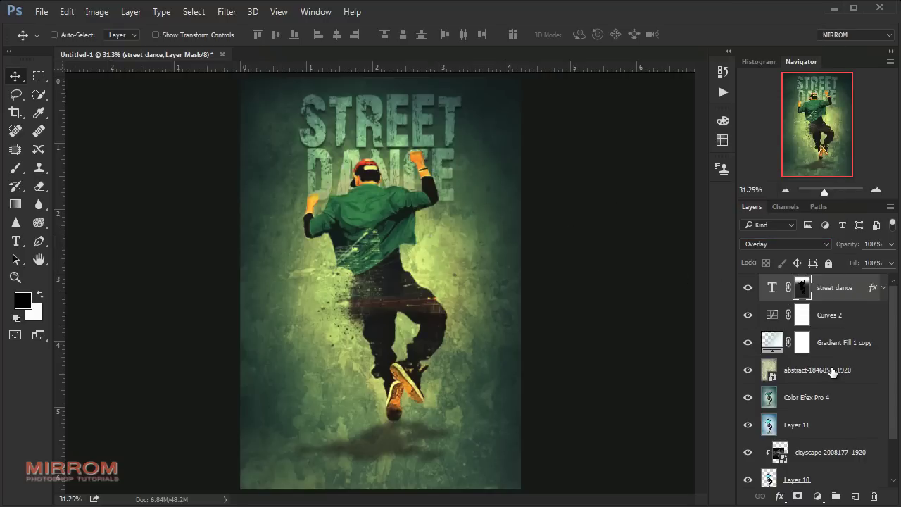
Reselect Curves 2 and zoom to 50% on the top of the poster.
click(826, 320)
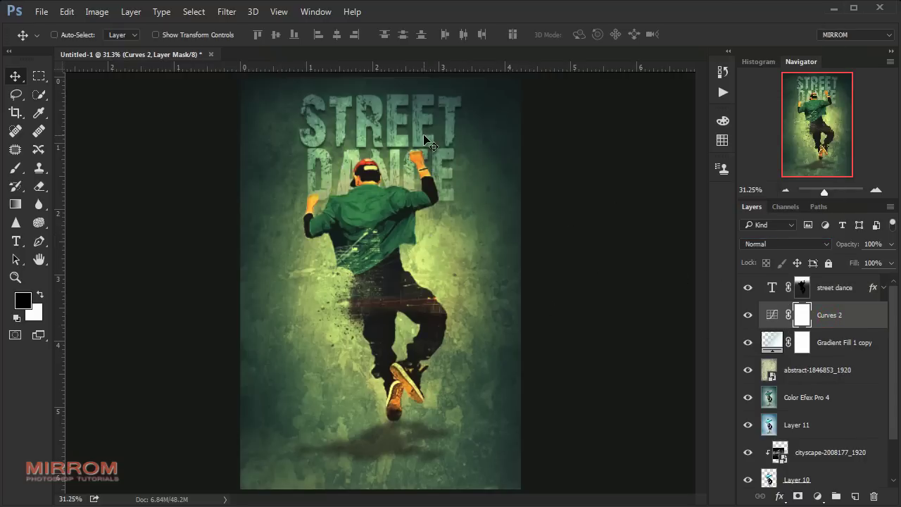
key(ctrl+plus)
key(ctrl+plus)
scroll(432, 146, up, 3)
scroll(433, 146, up, 2)
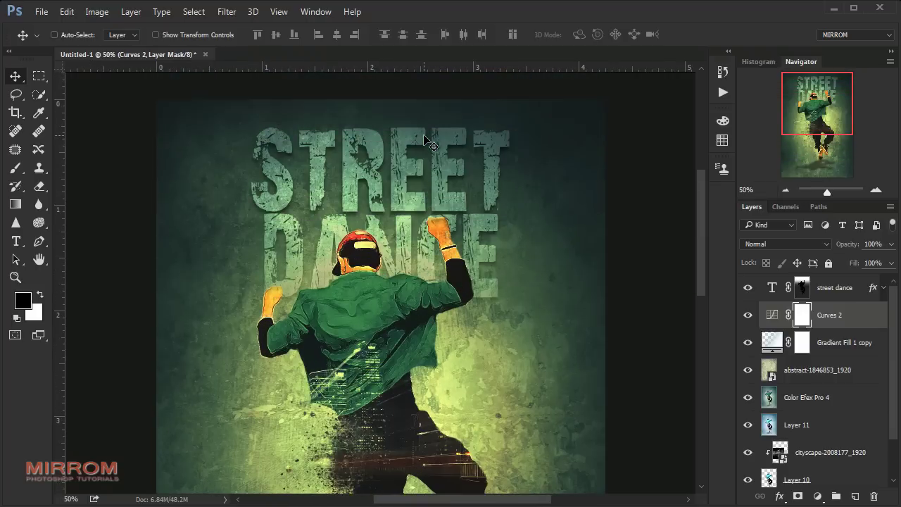
key(t)
scroll(460, 292, up, 1)
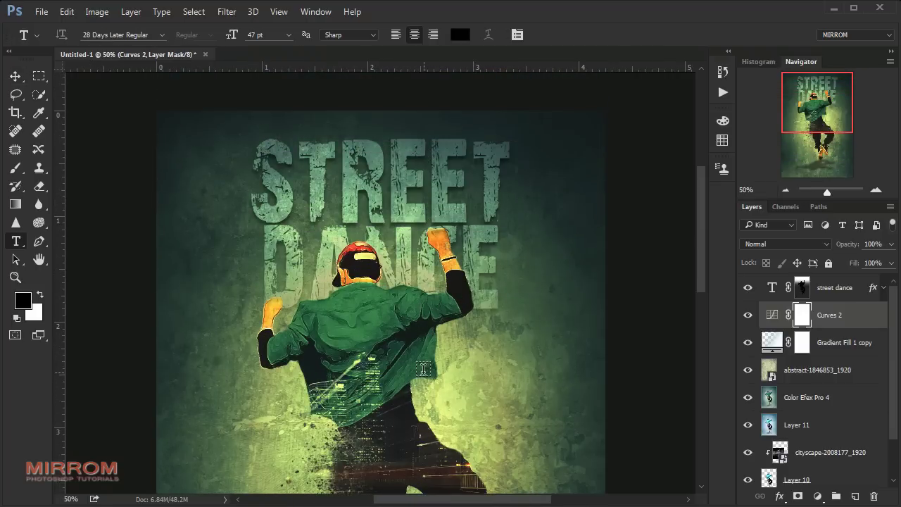
Type 'CLUBNAME PRESENTS' in Bebas Neue Regular near the top of the poster.
click(516, 34)
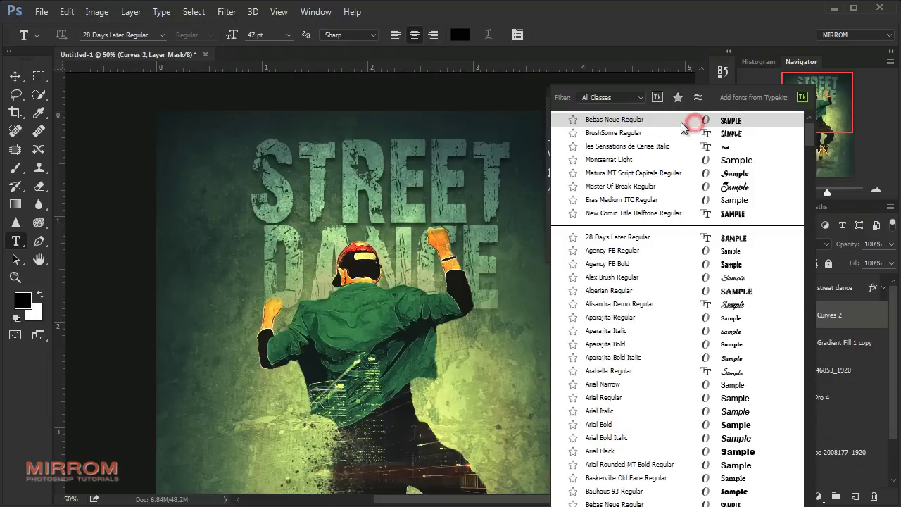
click(680, 122)
click(609, 140)
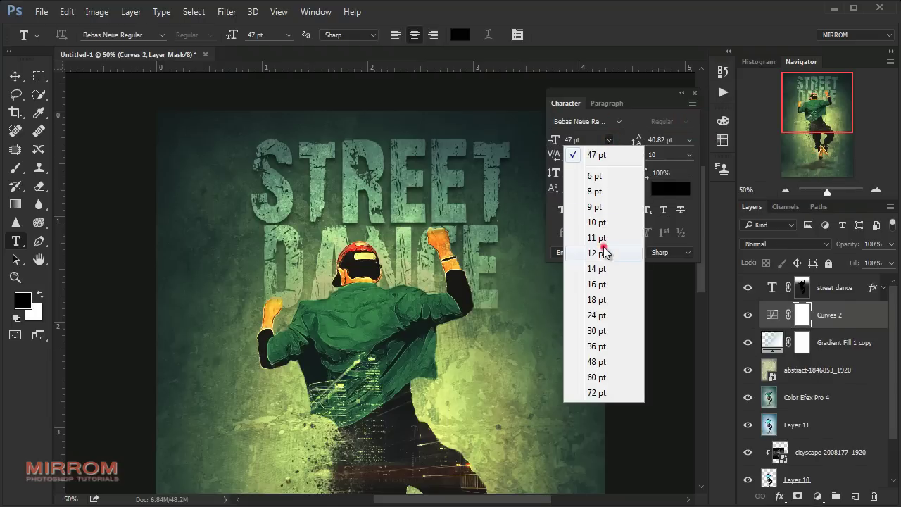
click(598, 250)
click(385, 117)
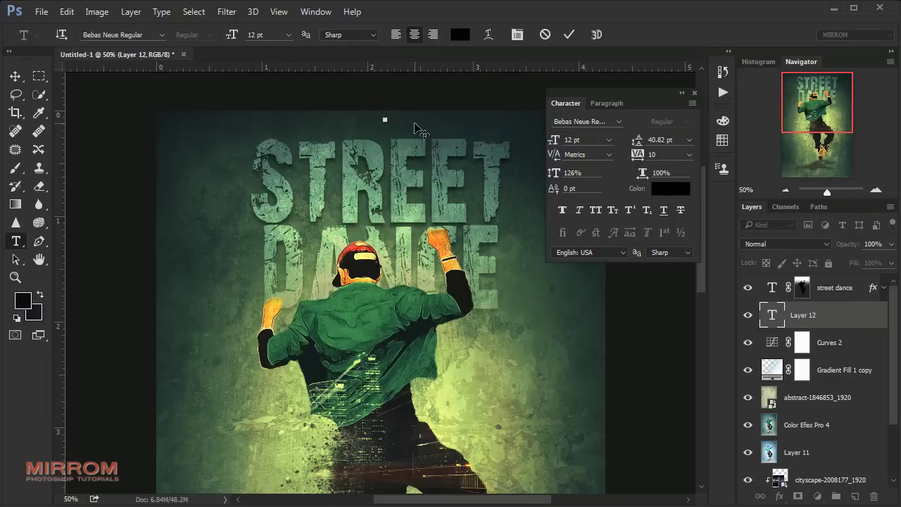
text(CLUBNAME PRESENTS)
click(569, 34)
Colour the header near-white f0f0f0, shrink it to 9 pt and set tracking to 50.
click(670, 187)
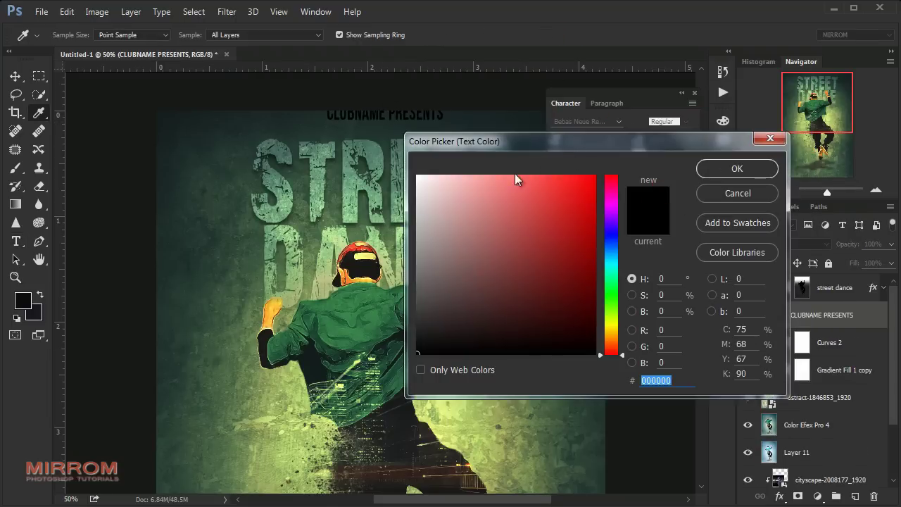
drag(515, 174, 418, 187)
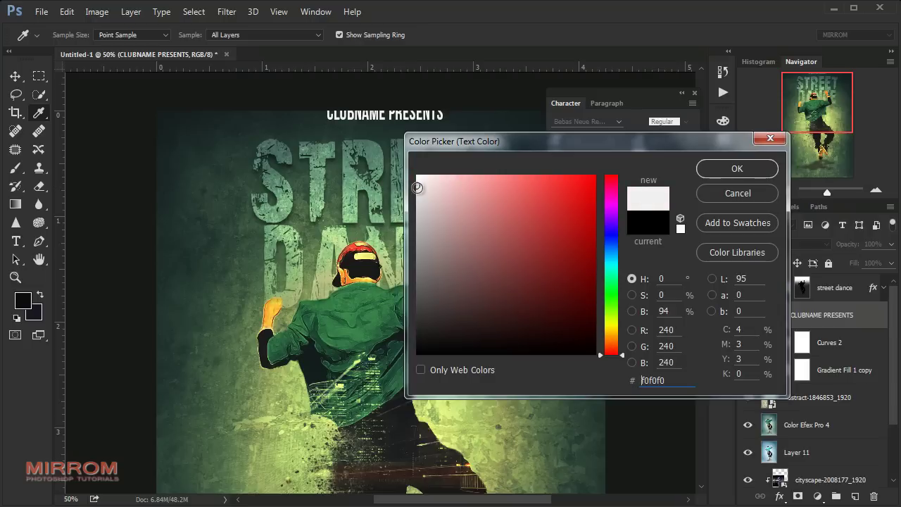
click(736, 168)
drag(554, 141, 554, 141)
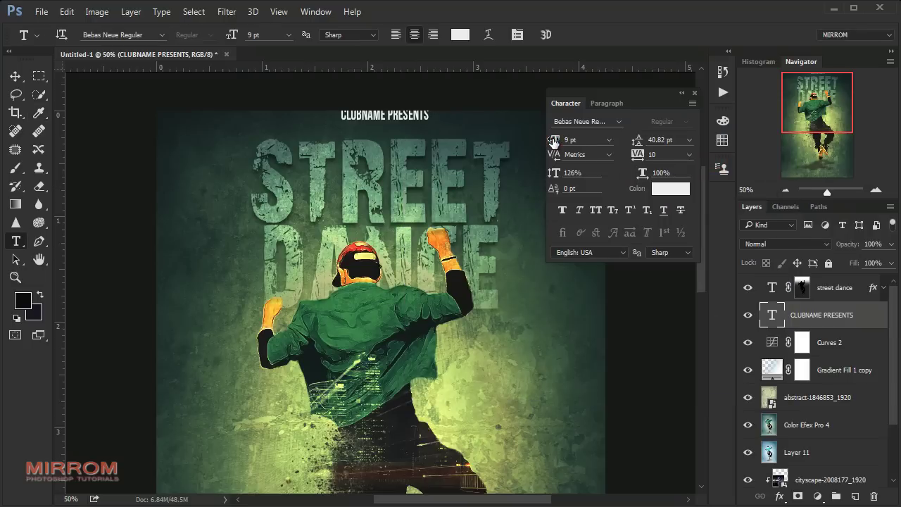
click(689, 154)
click(672, 332)
Move the header just above the title and centre it horizontally on the poster.
key(v)
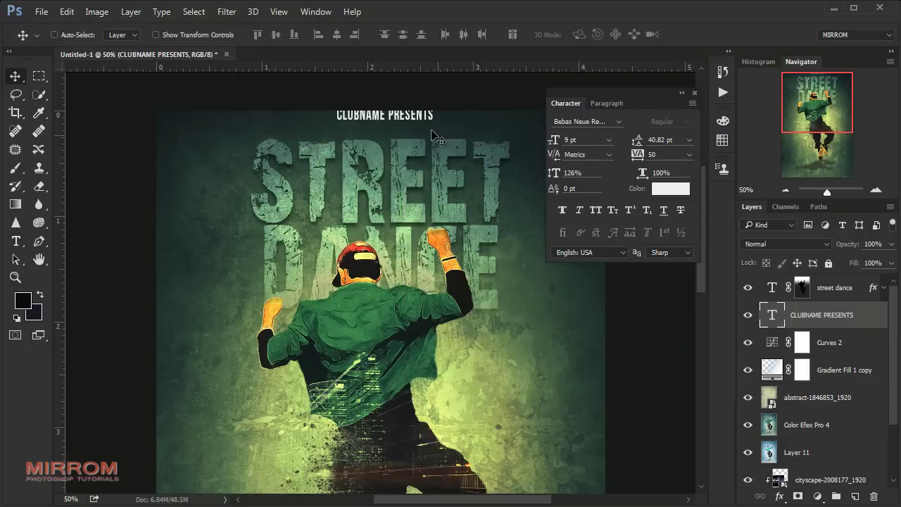
drag(422, 115, 421, 129)
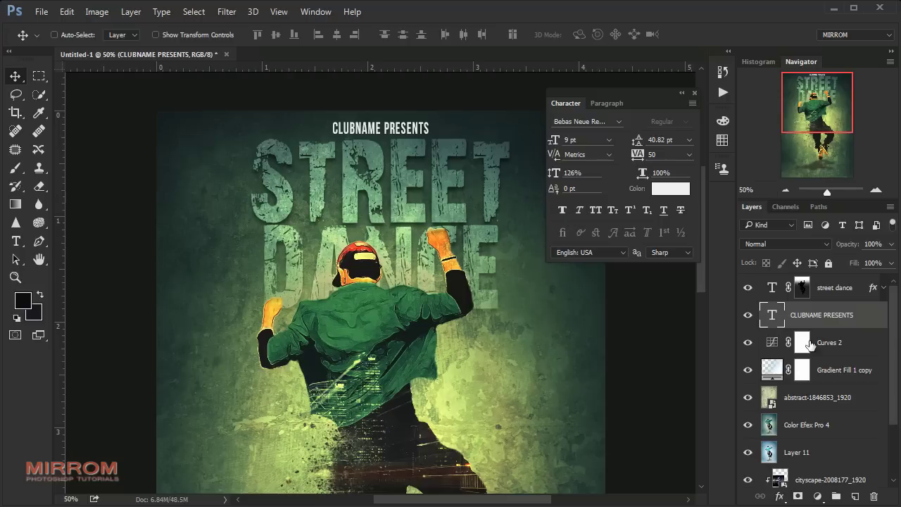
click(811, 416)
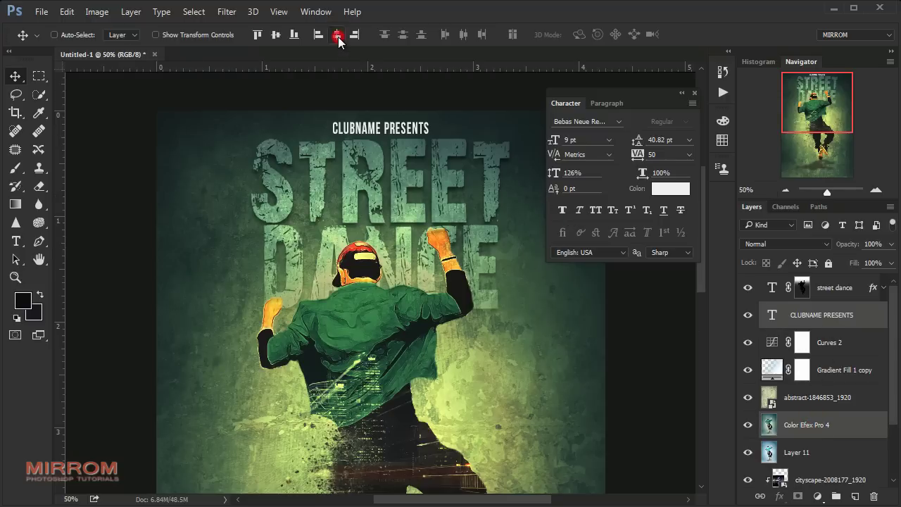
click(859, 319)
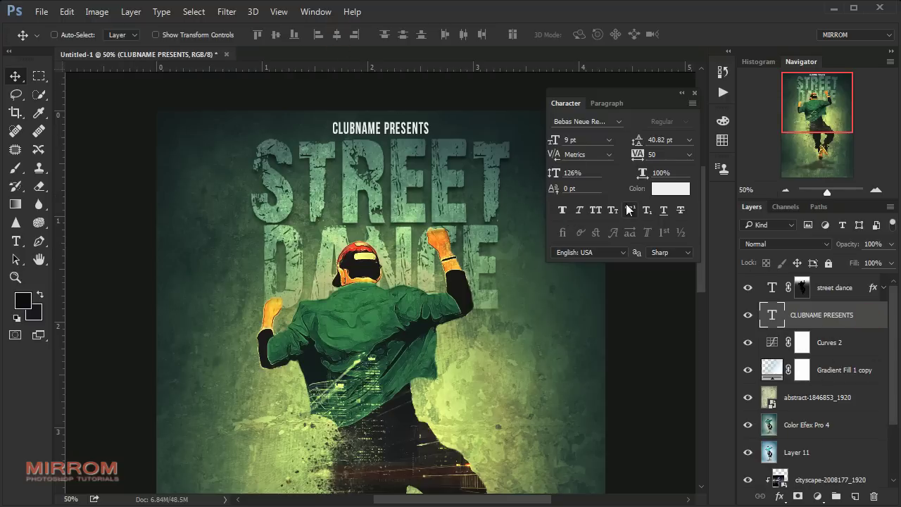
key(Down)
key(Down)
key(Down)
key(Down)
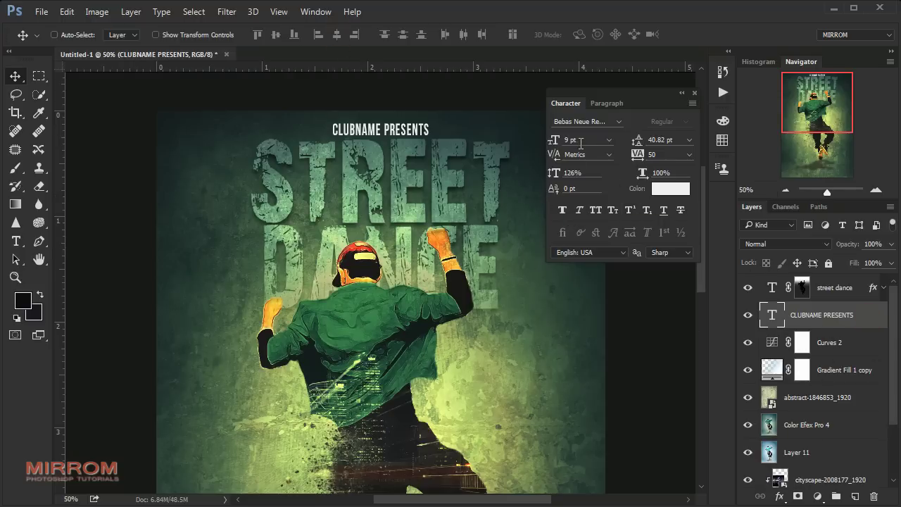
Make the header font smaller, widen its tracking to 75 and fit the poster in view.
text(7)
key(Return)
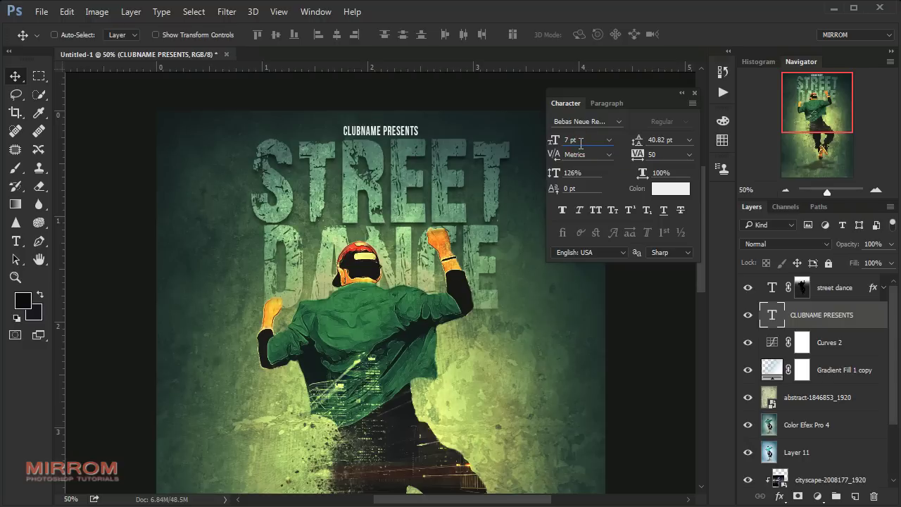
click(691, 154)
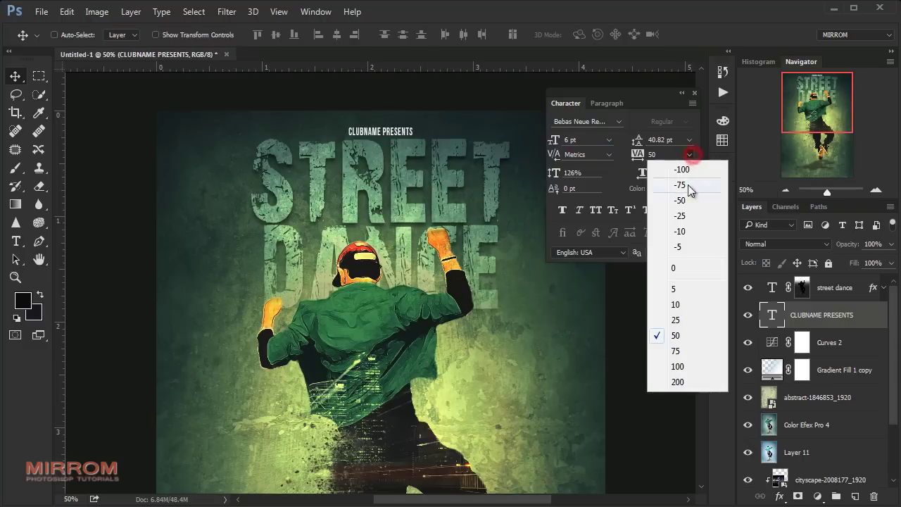
click(688, 351)
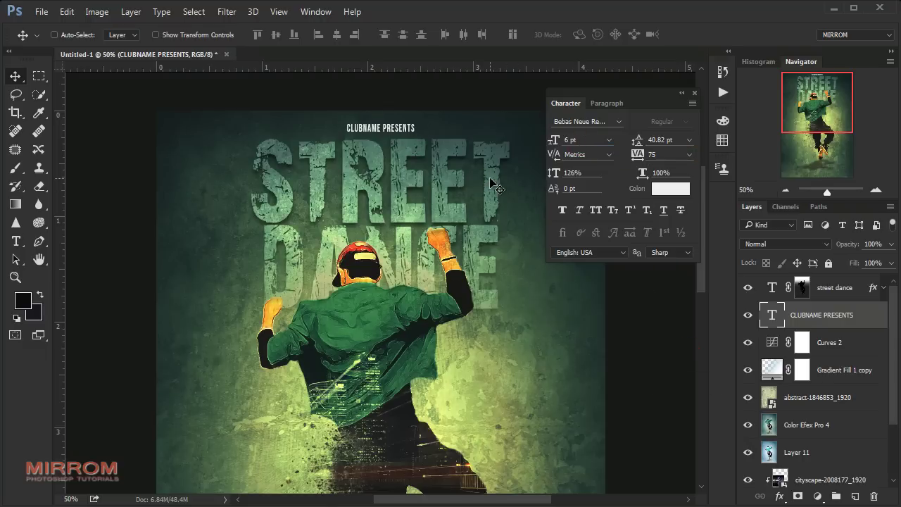
key(ctrl+0)
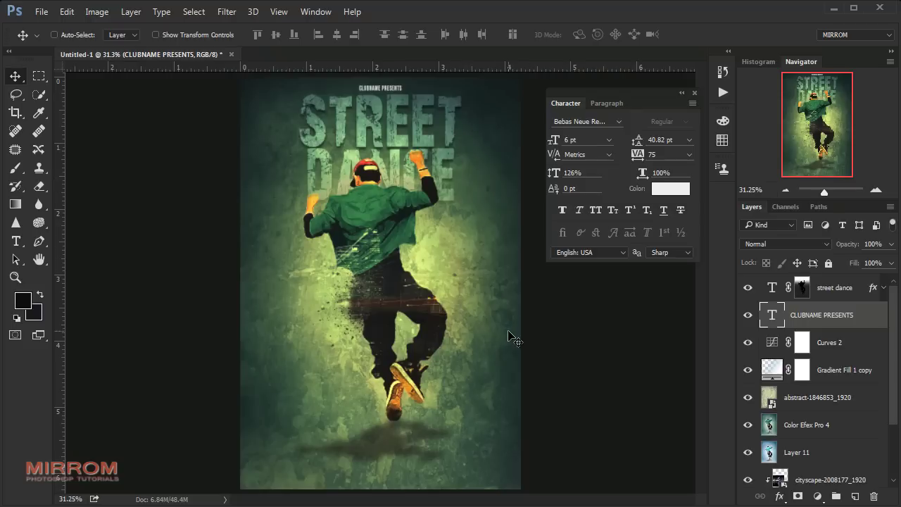
click(825, 344)
key(ctrl+plus)
scroll(422, 366, down, 2)
key(t)
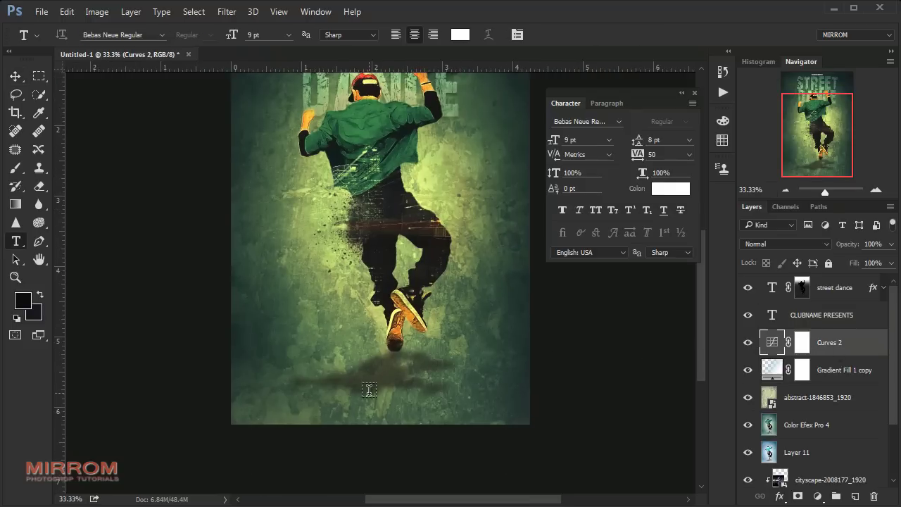
click(369, 390)
text(OUTDOR FESTIVAL VISIT WWW.WEBSITENAME.COM FOR MORE INFO)
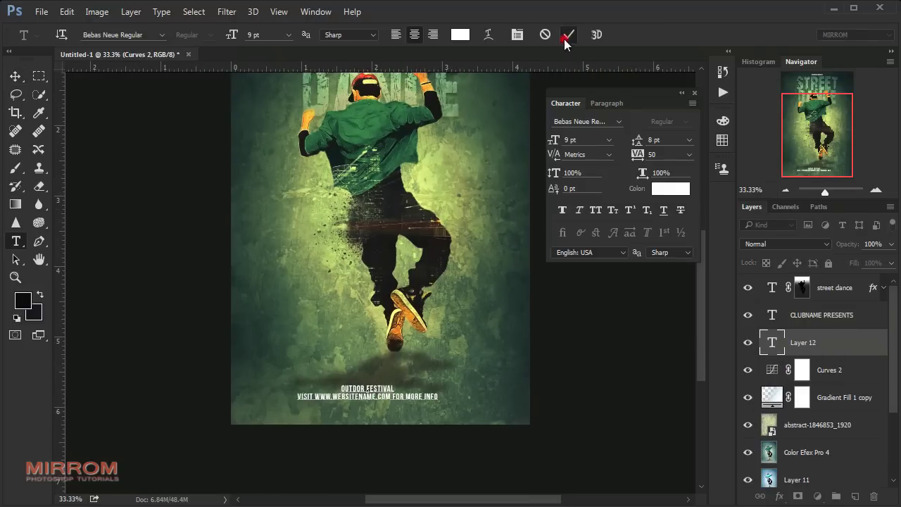
click(566, 34)
Centre the footer horizontally on the poster and nudge it down toward the bottom edge.
key(c)
key(v)
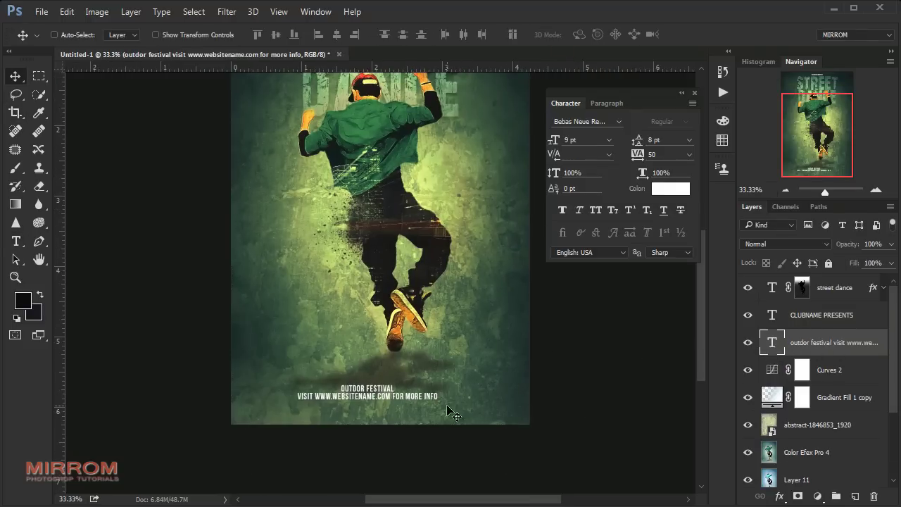
drag(448, 410, 464, 421)
ctrl+click(803, 453)
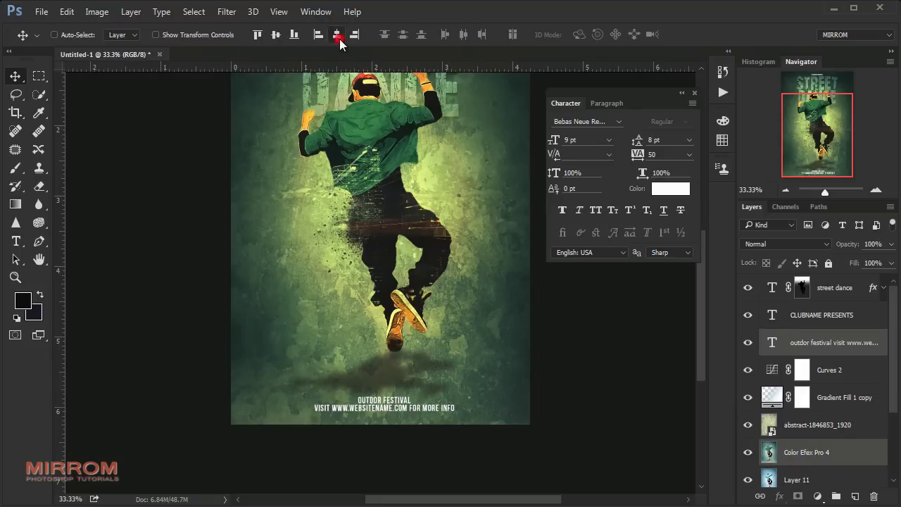
click(338, 35)
click(786, 345)
key(shift+Down)
key(shift+Down)
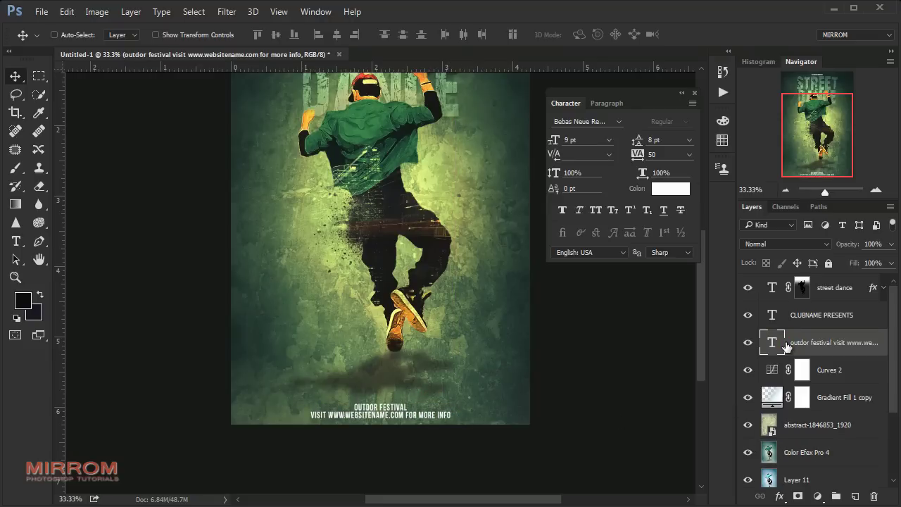
key(ctrl+0)
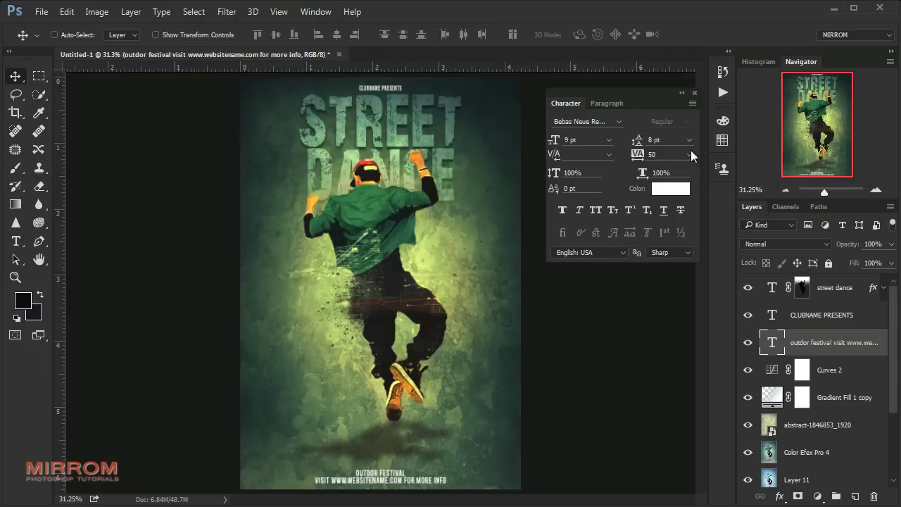
Change the CLUBNAME PRESENTS text colour to muted sage green #a0ae80 sampled from the poster.
click(777, 311)
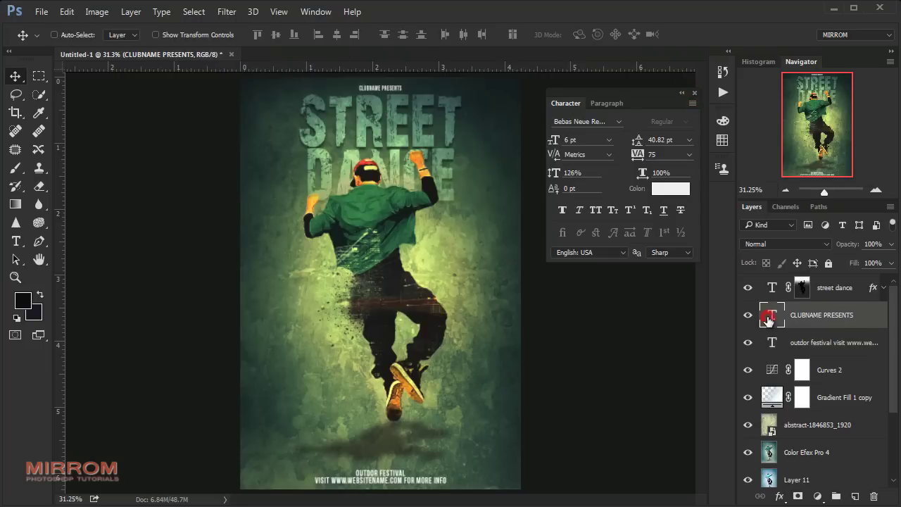
click(672, 188)
drag(375, 340, 322, 292)
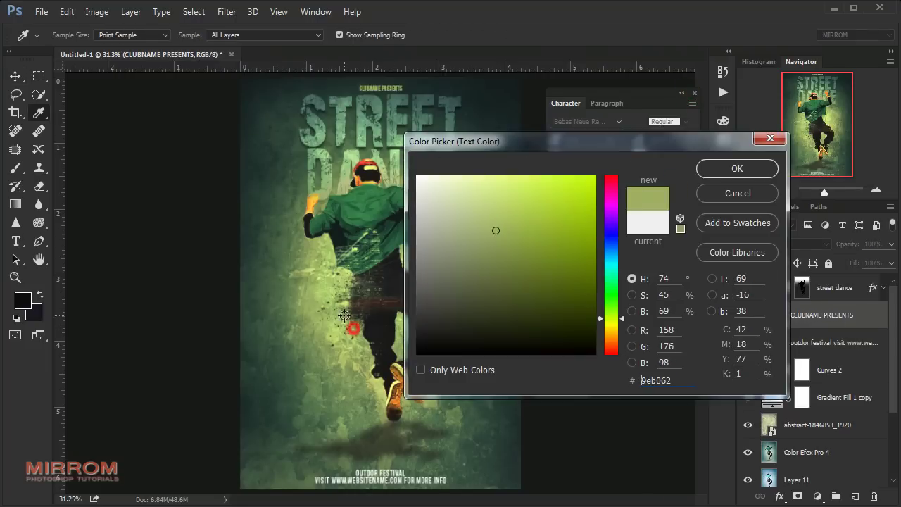
drag(481, 195, 466, 228)
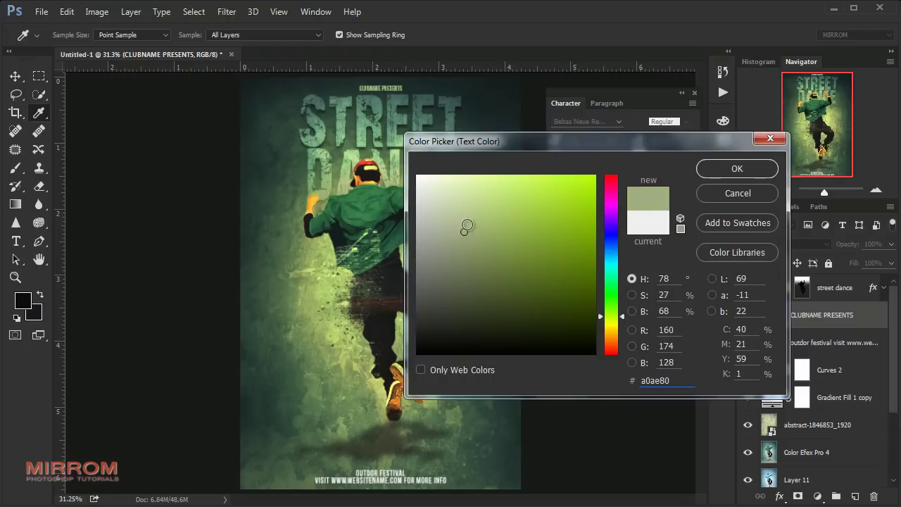
click(711, 170)
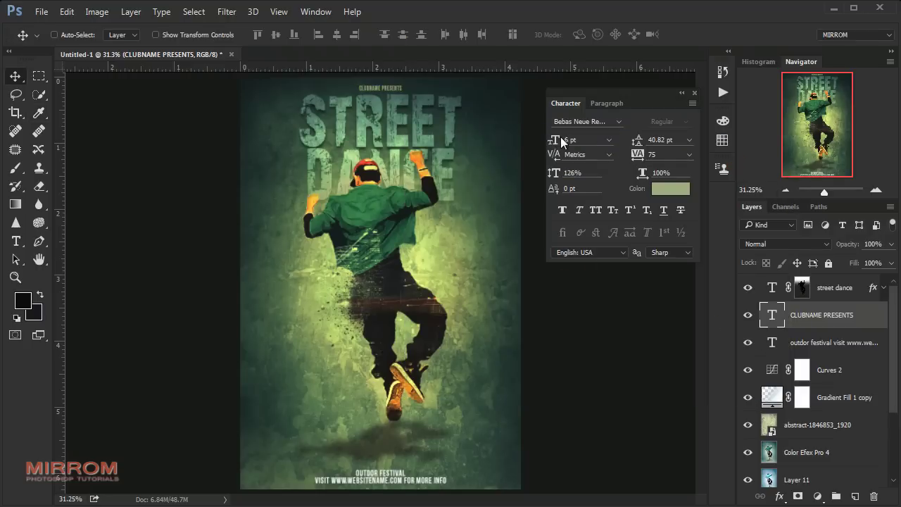
click(694, 93)
shift+click(816, 343)
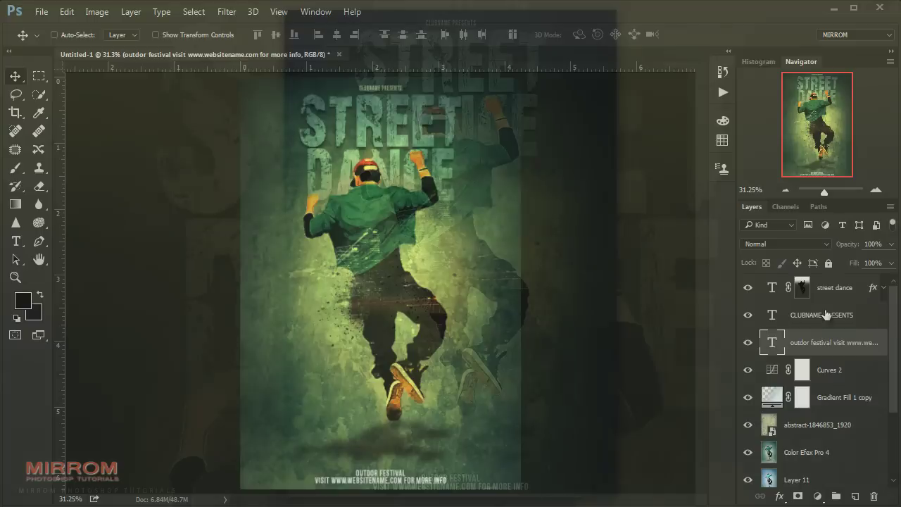